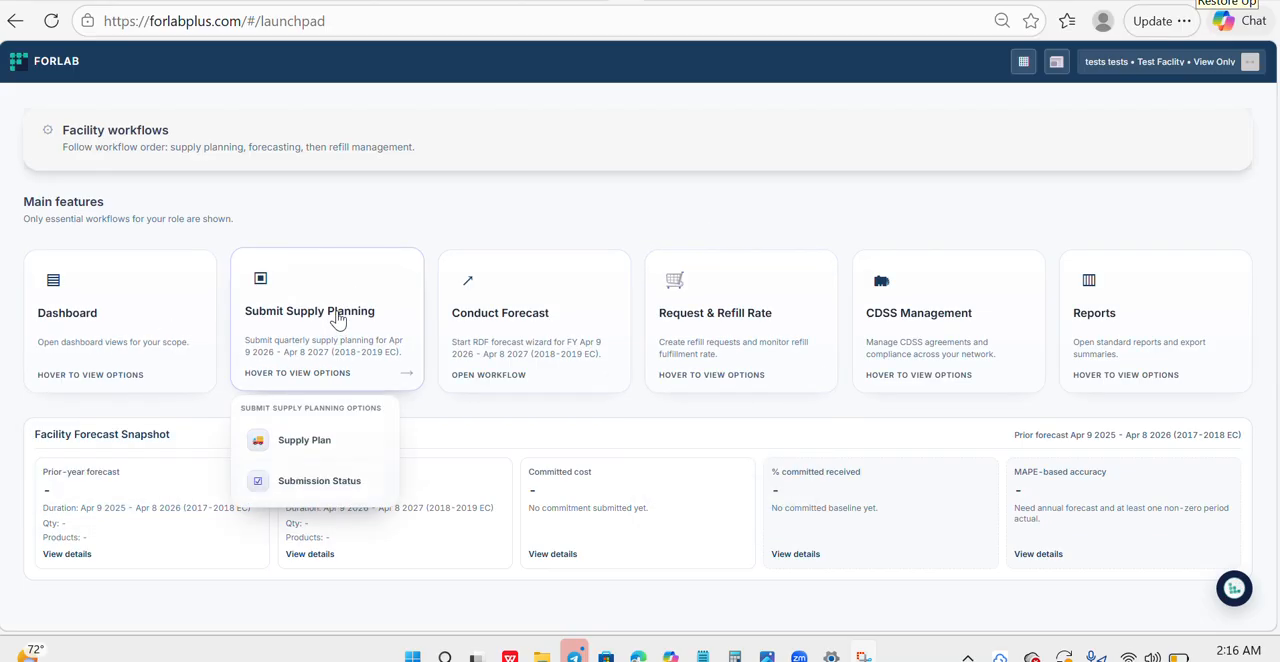
- Open the Supply Plan page, reload it and look through the Q2 planning inputs for the CDSS medicines
{"action": "left_click", "coordinate": [318, 442]}
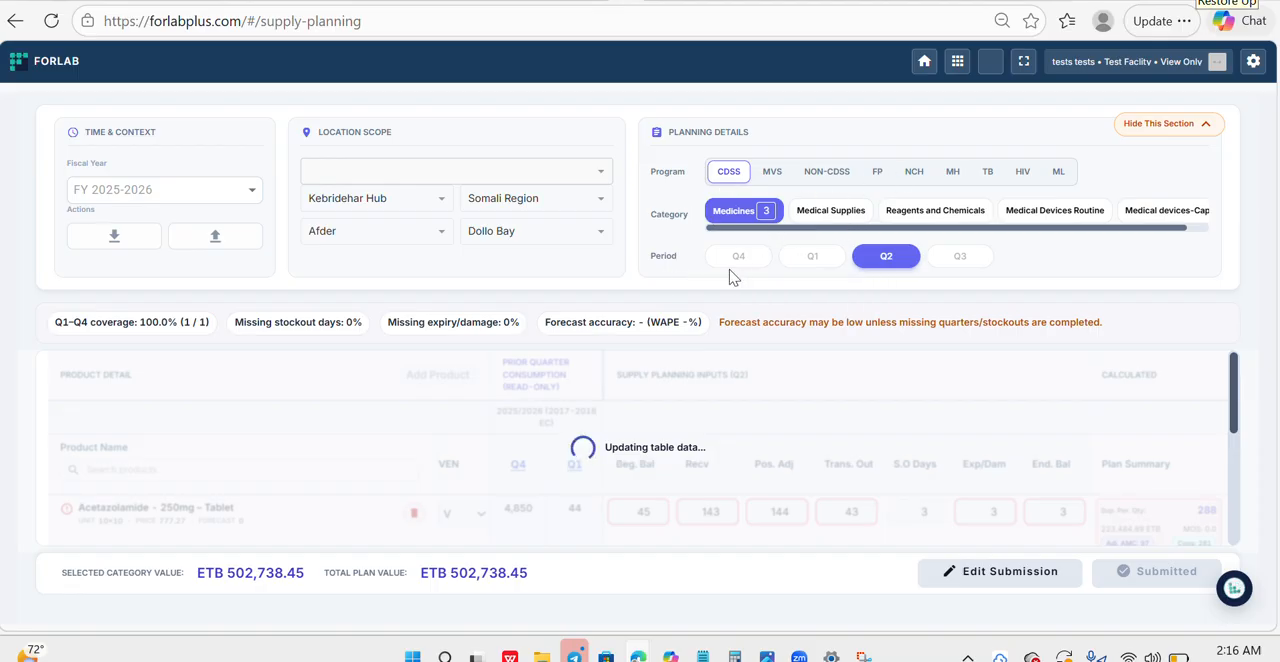
{"action": "left_click", "coordinate": [52, 21]}
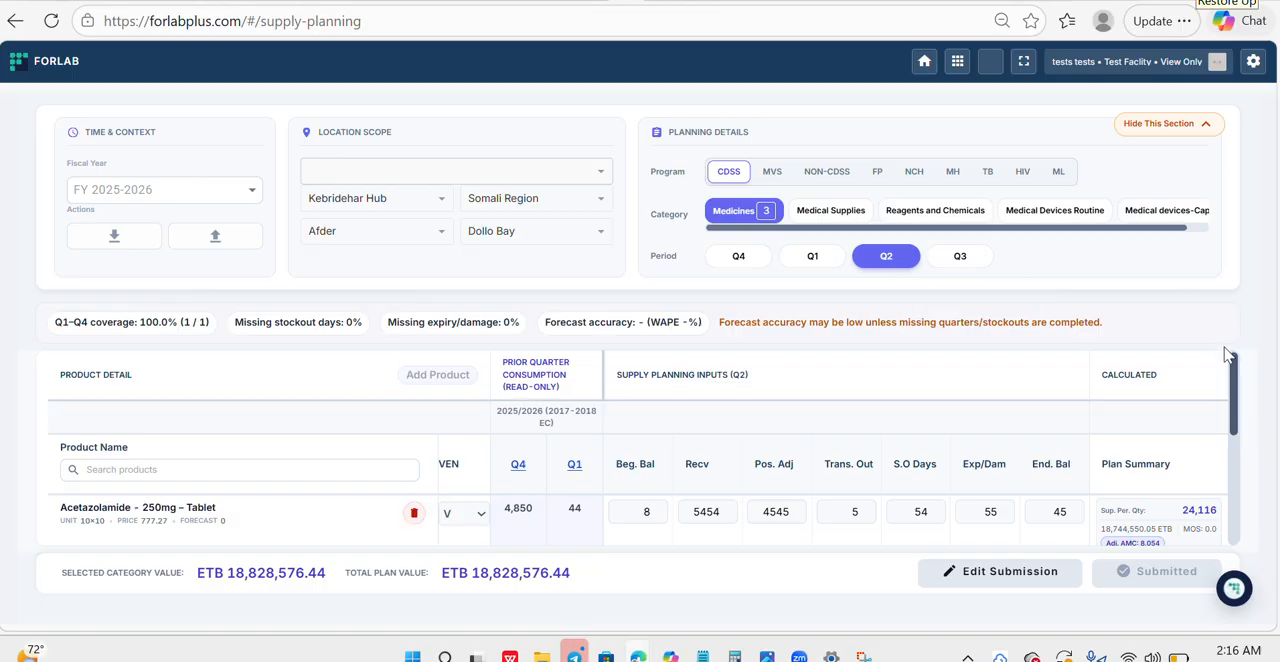
{"action": "left_click_drag", "start_coordinate": [1245, 421], "coordinate": [1238, 453]}
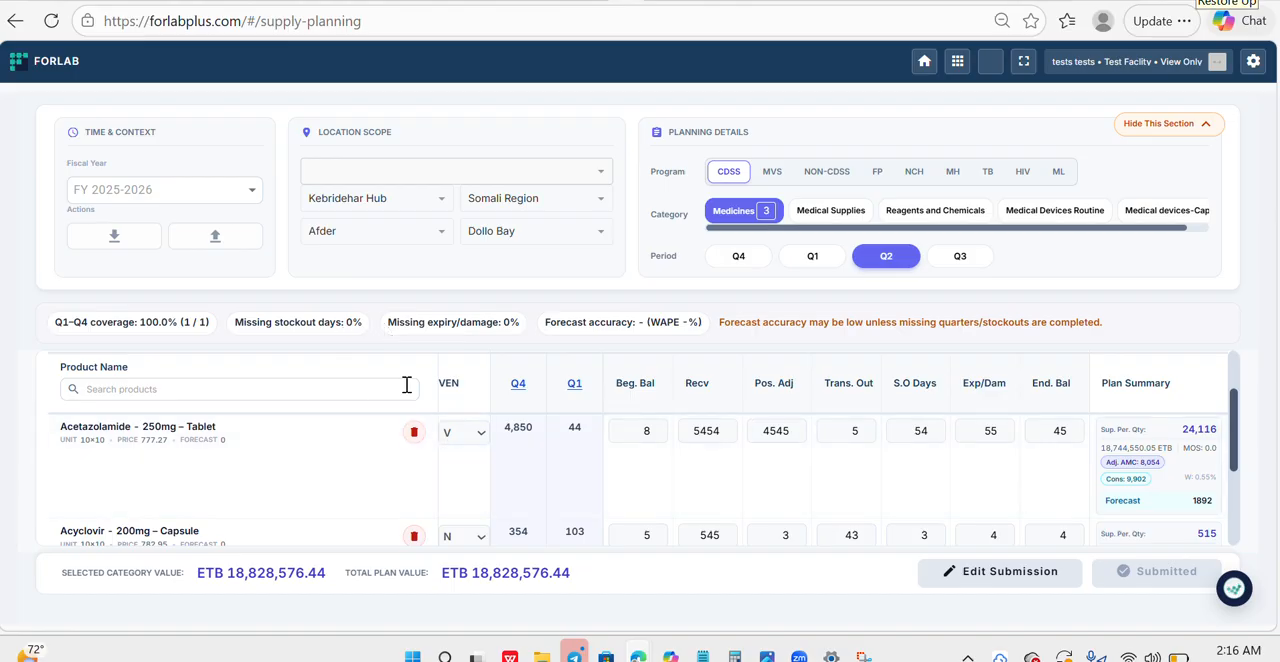
{"action": "left_click_drag", "start_coordinate": [1234, 411], "coordinate": [1234, 465]}
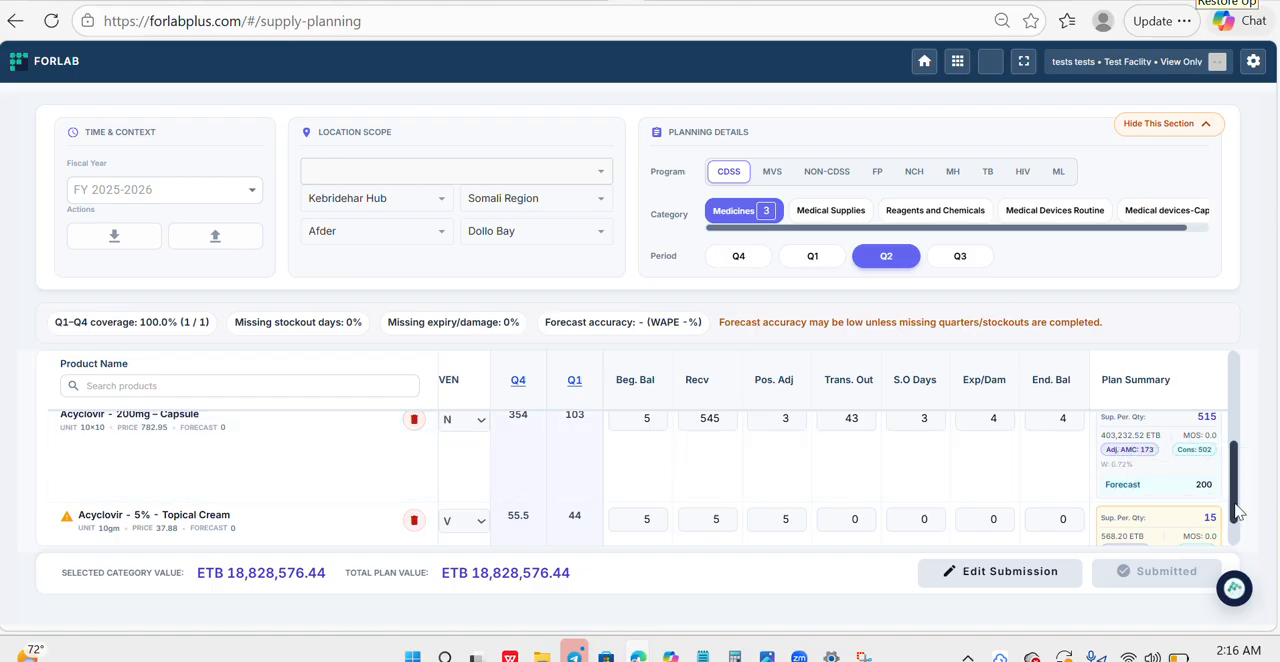
{"action": "left_click_drag", "start_coordinate": [1237, 514], "coordinate": [970, 374]}
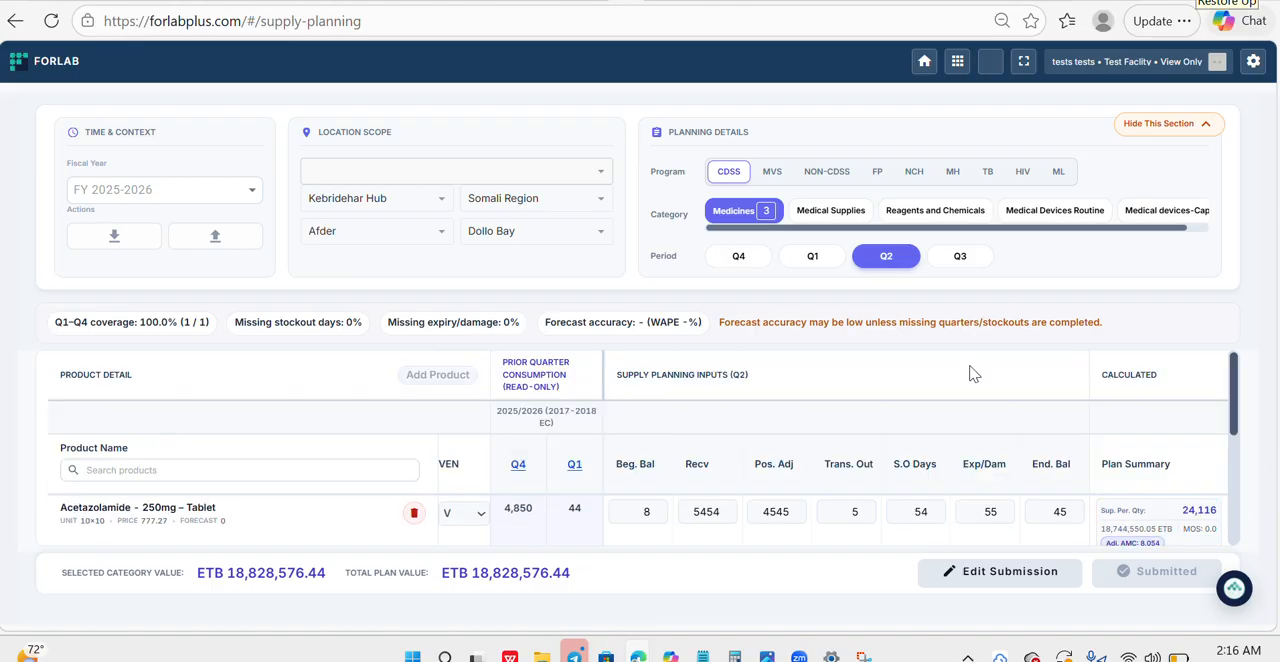
- Submit the Q4 supply plan after reviewing its product rows and the NON CDSS and CDSS summaries, certifying the reviewed data
{"action": "left_click", "coordinate": [738, 256]}
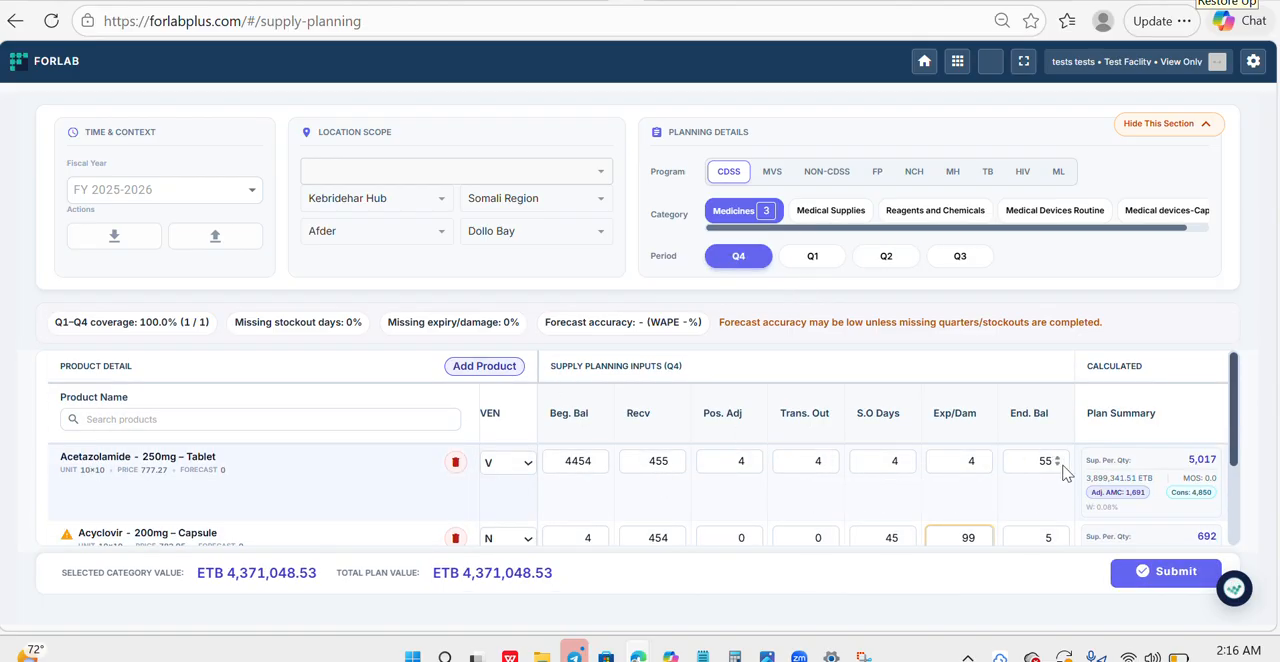
{"action": "left_click_drag", "start_coordinate": [1236, 415], "coordinate": [1247, 493]}
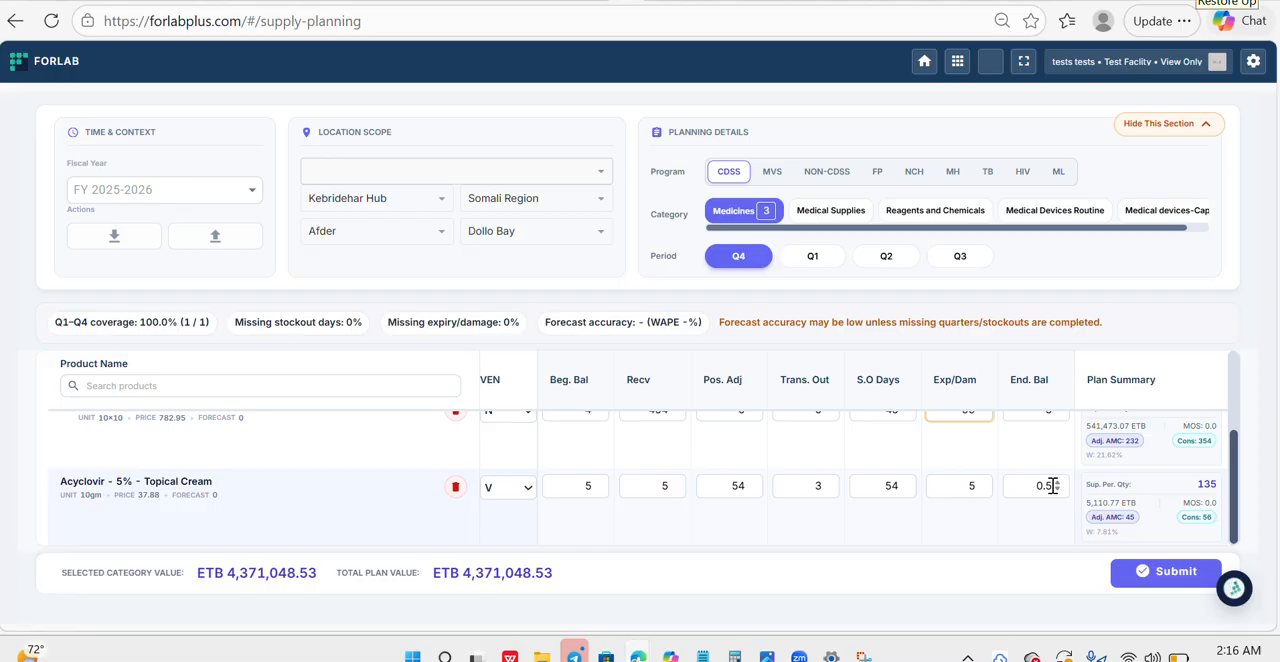
{"action": "left_click", "coordinate": [1174, 586]}
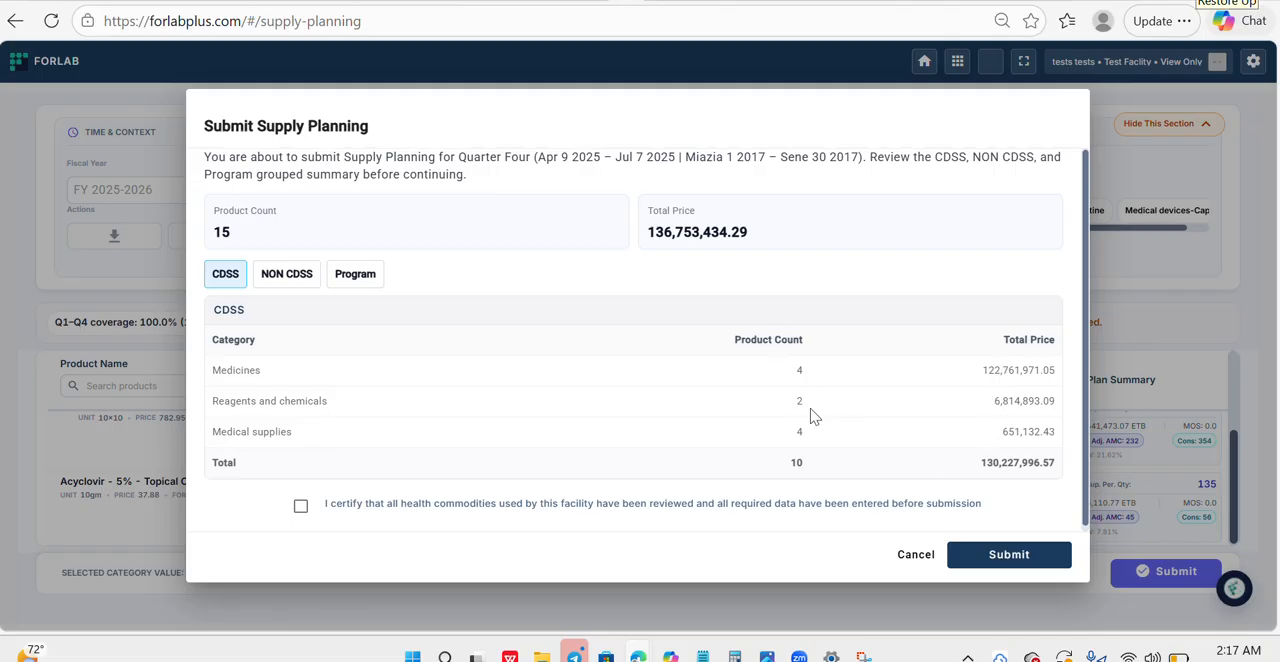
{"action": "left_click", "coordinate": [304, 280]}
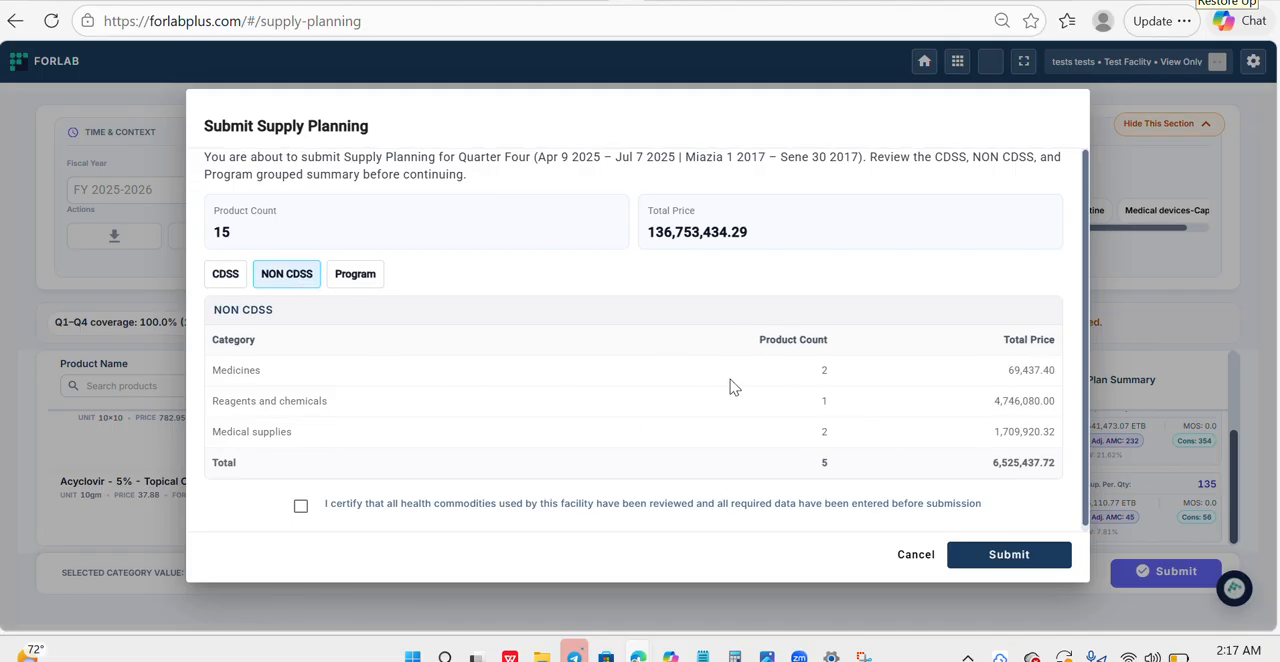
{"action": "left_click", "coordinate": [224, 281]}
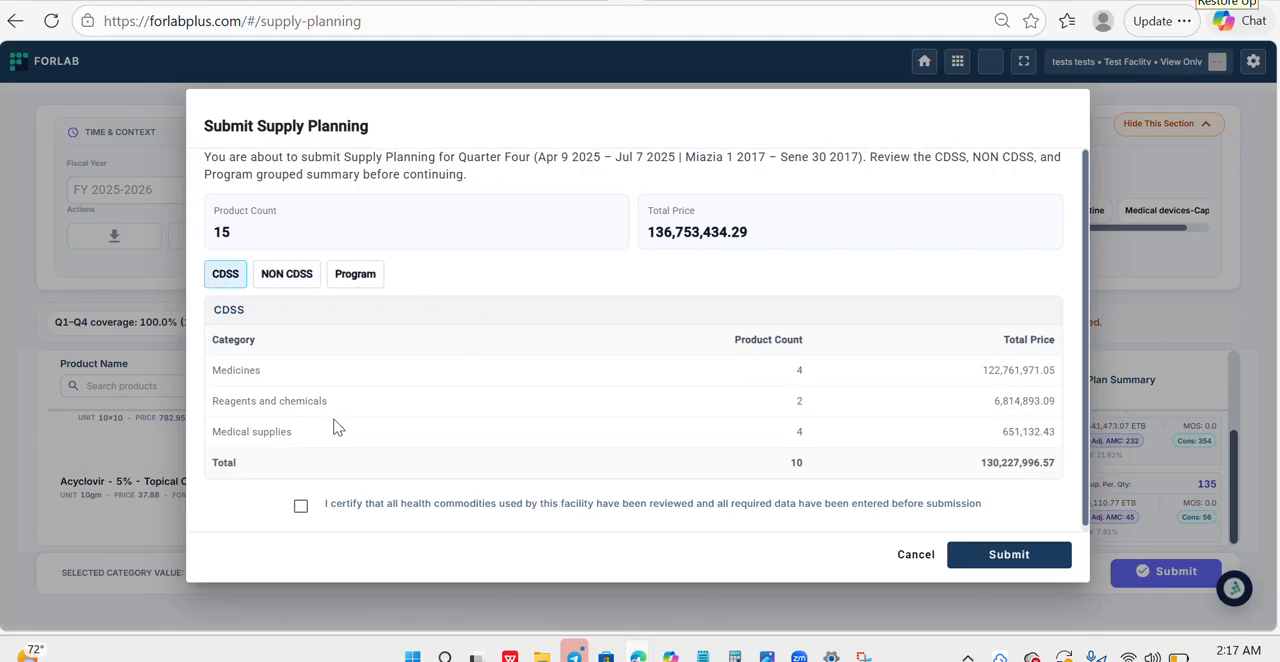
{"action": "left_click", "coordinate": [301, 508]}
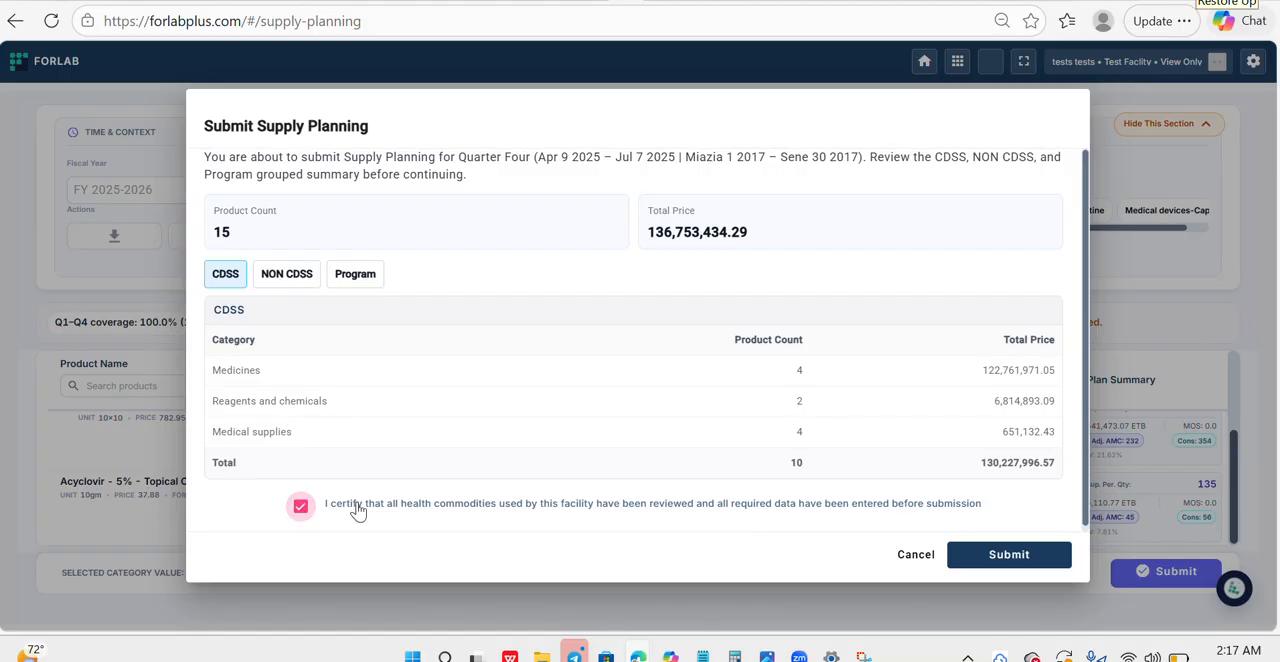
{"action": "left_click", "coordinate": [1016, 566]}
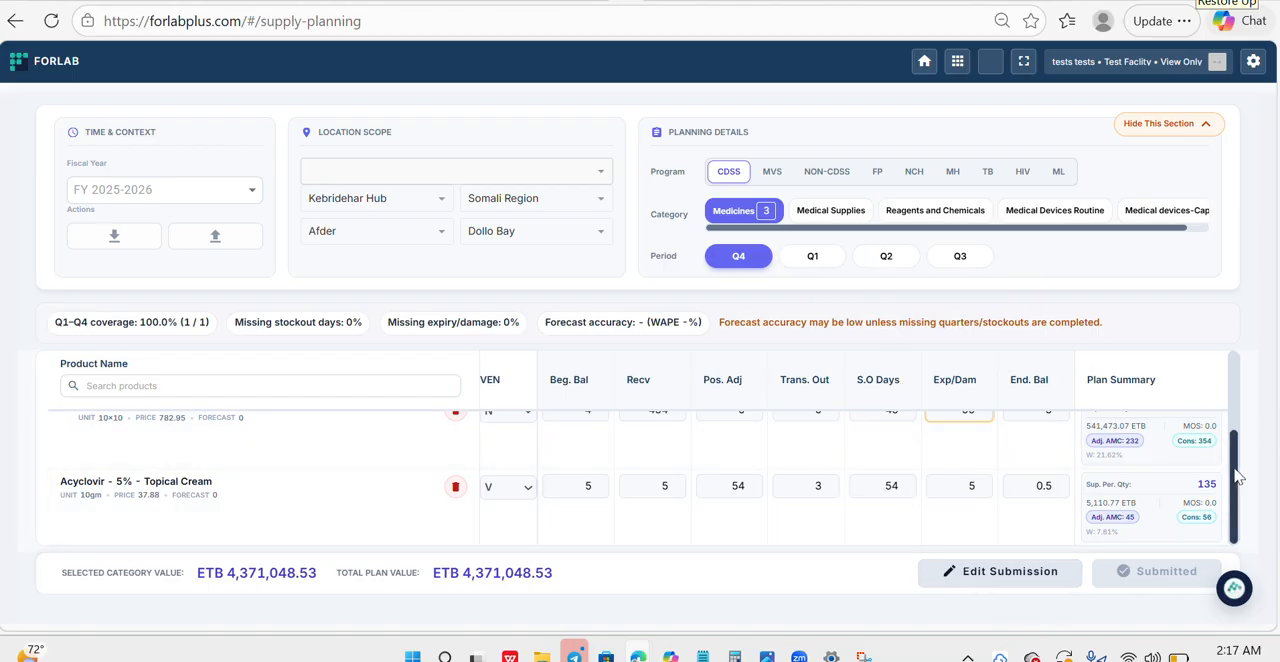
- Reopen the Q4 submission for editing and set the ending balance of Acyclovir 5% Topical Cream to 44
{"action": "left_click_drag", "start_coordinate": [1237, 478], "coordinate": [1237, 502]}
{"action": "left_click", "coordinate": [1006, 578]}
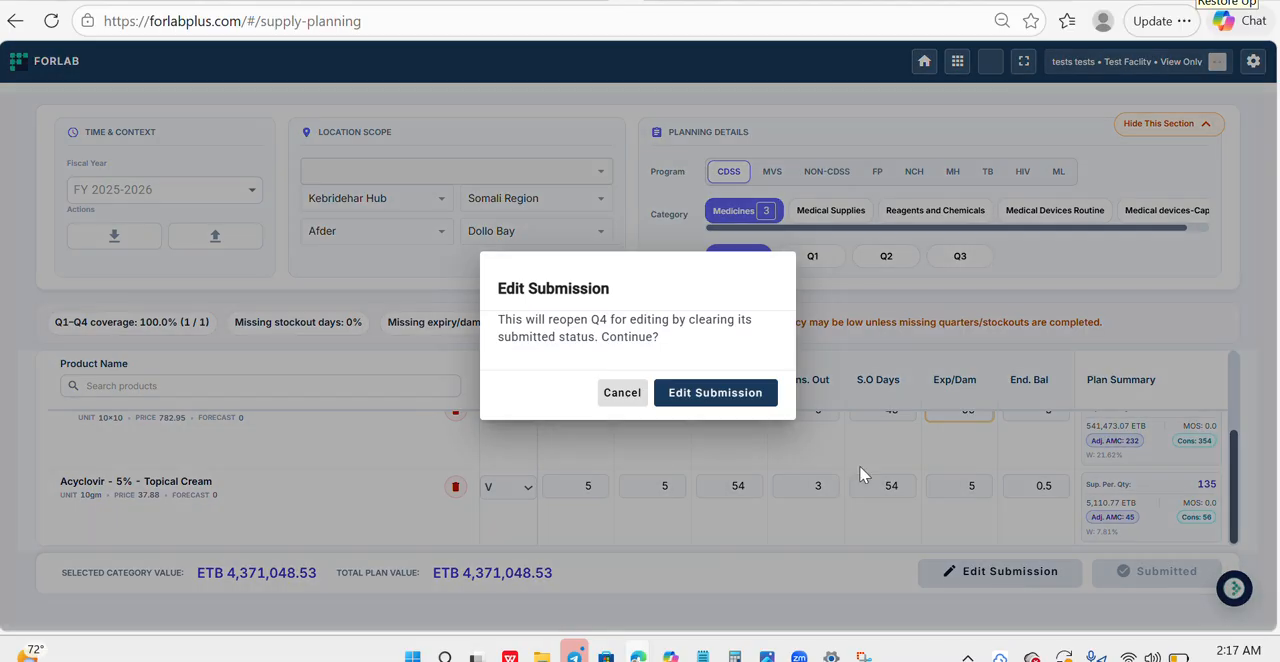
{"action": "left_click", "coordinate": [715, 393]}
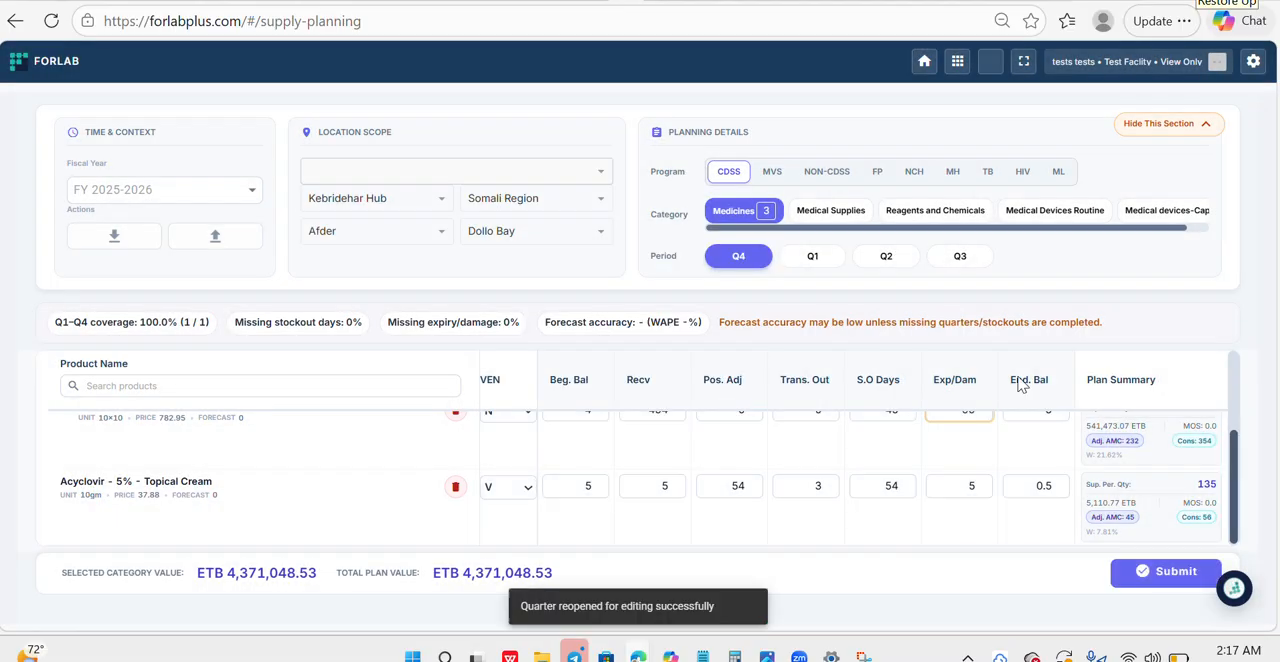
{"action": "left_click", "coordinate": [1057, 488]}
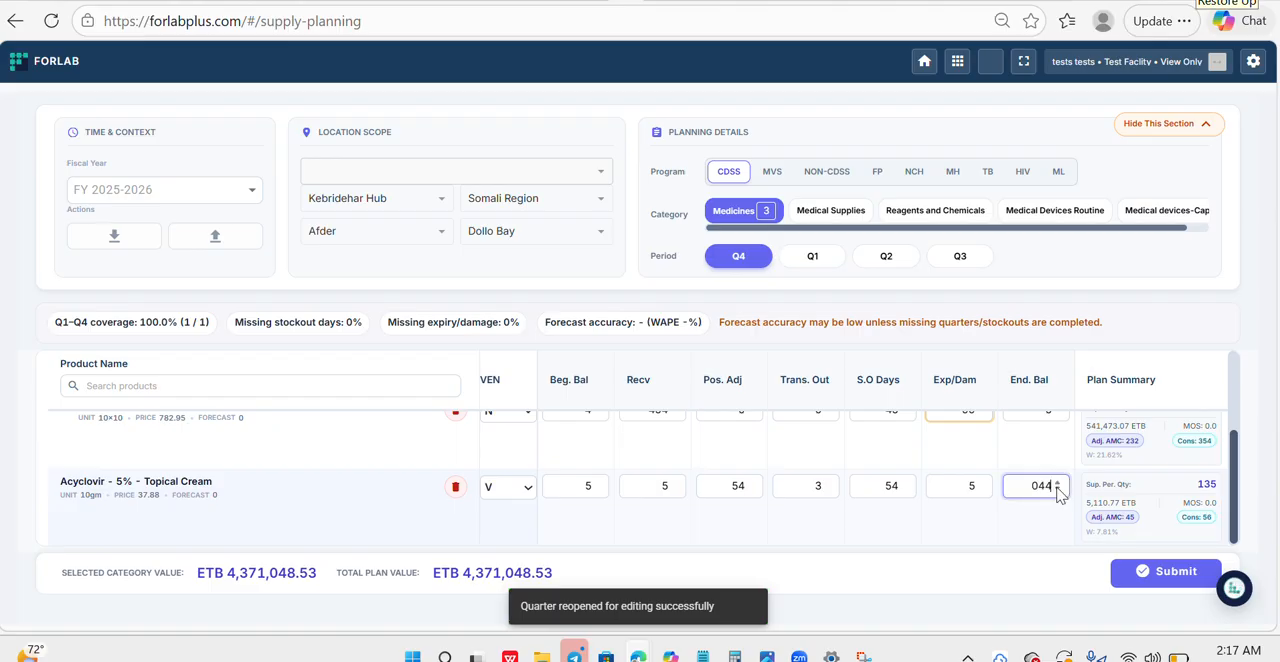
- Resubmit the edited Q4 supply plan with the data certification ticked
{"action": "left_click", "coordinate": [1160, 571]}
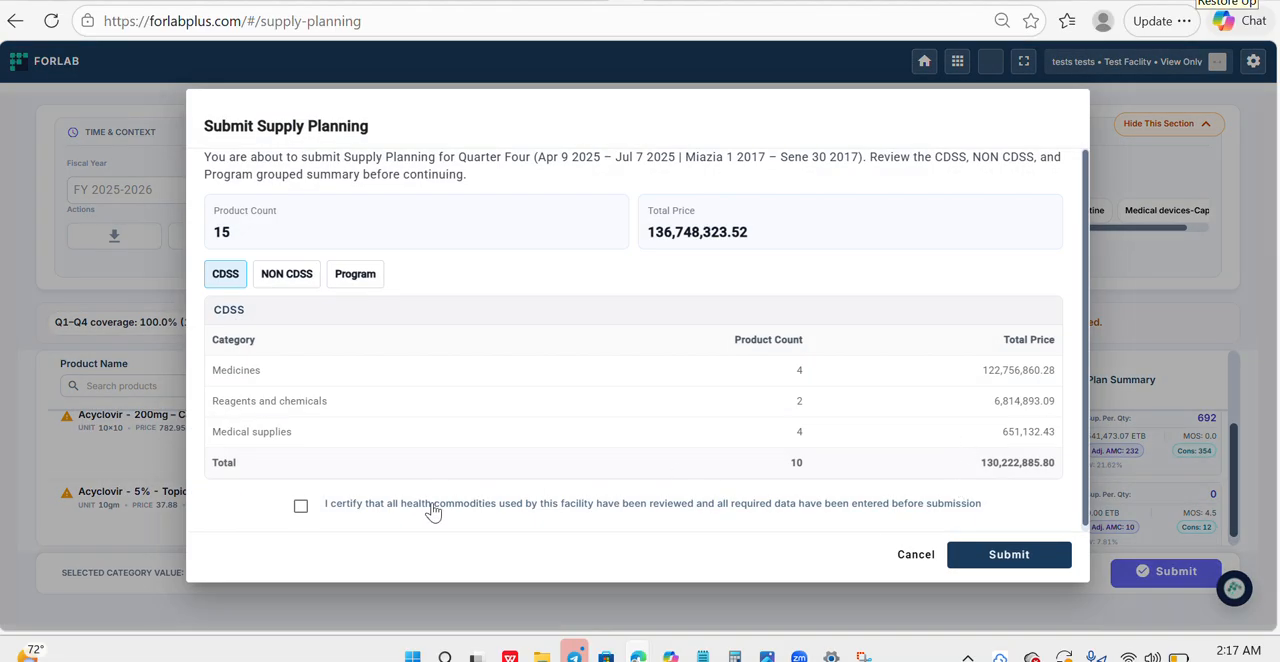
{"action": "left_click", "coordinate": [300, 505]}
{"action": "left_click", "coordinate": [1000, 562]}
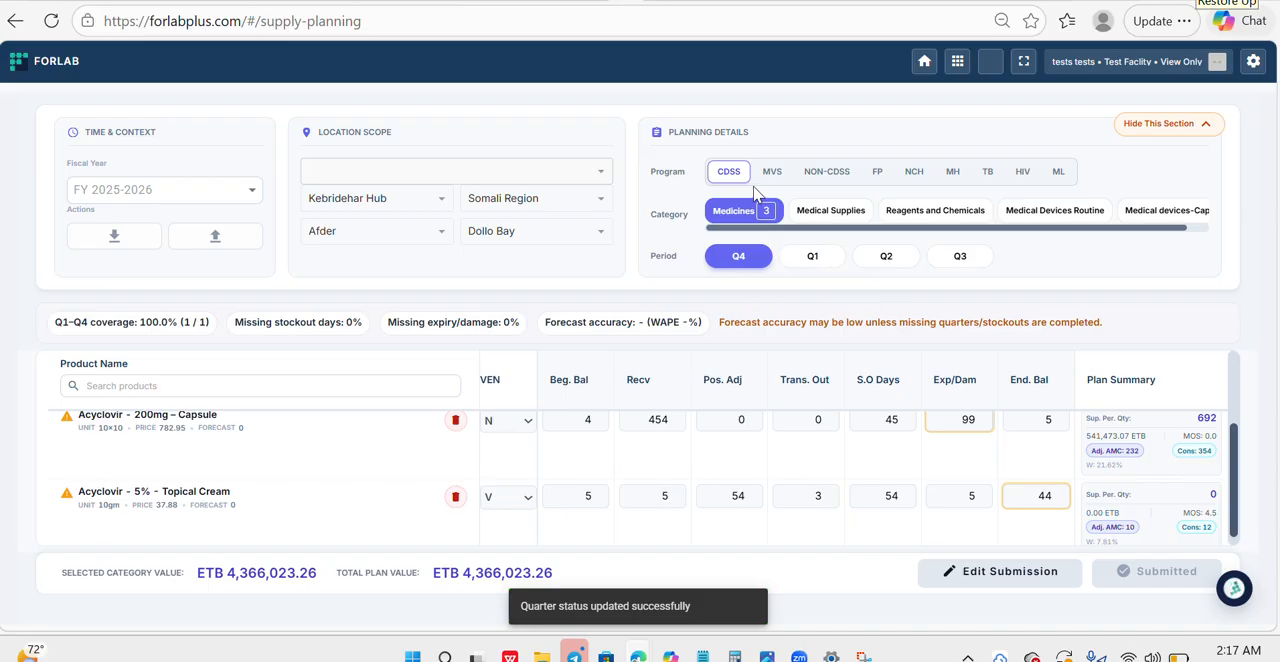
- Show the CDSS Medical Supplies category for Q1 and reopen the Q1 submission for editing
{"action": "left_click", "coordinate": [840, 219]}
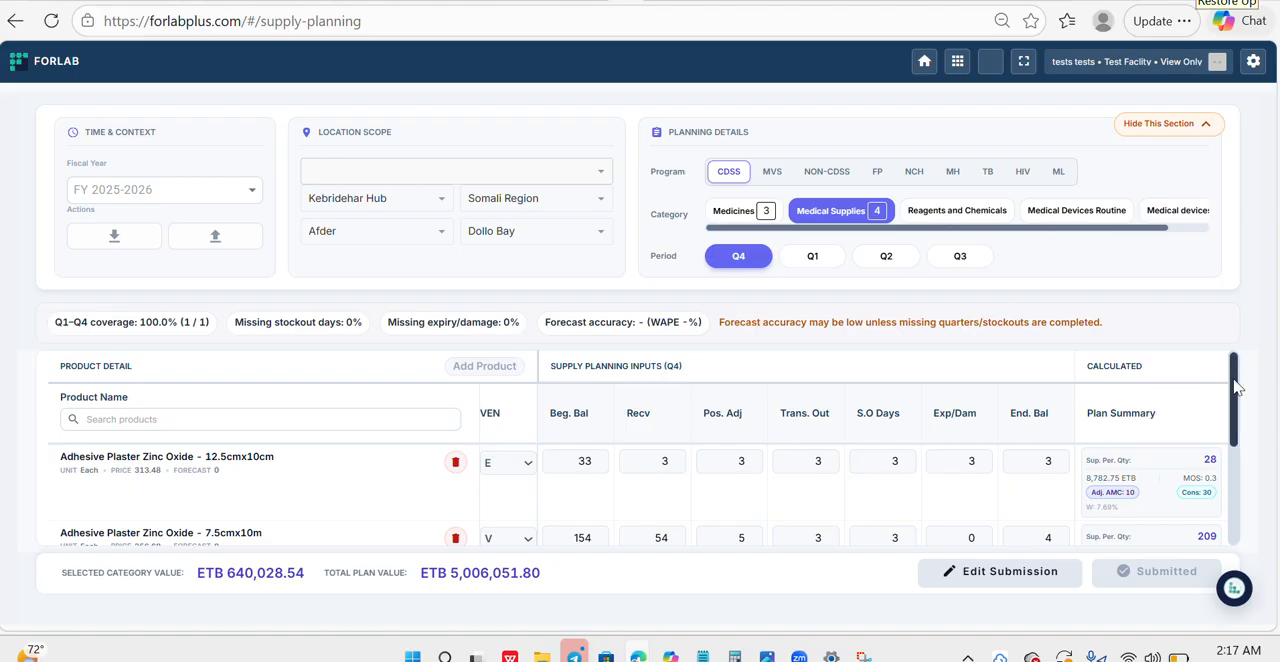
{"action": "left_click", "coordinate": [812, 256]}
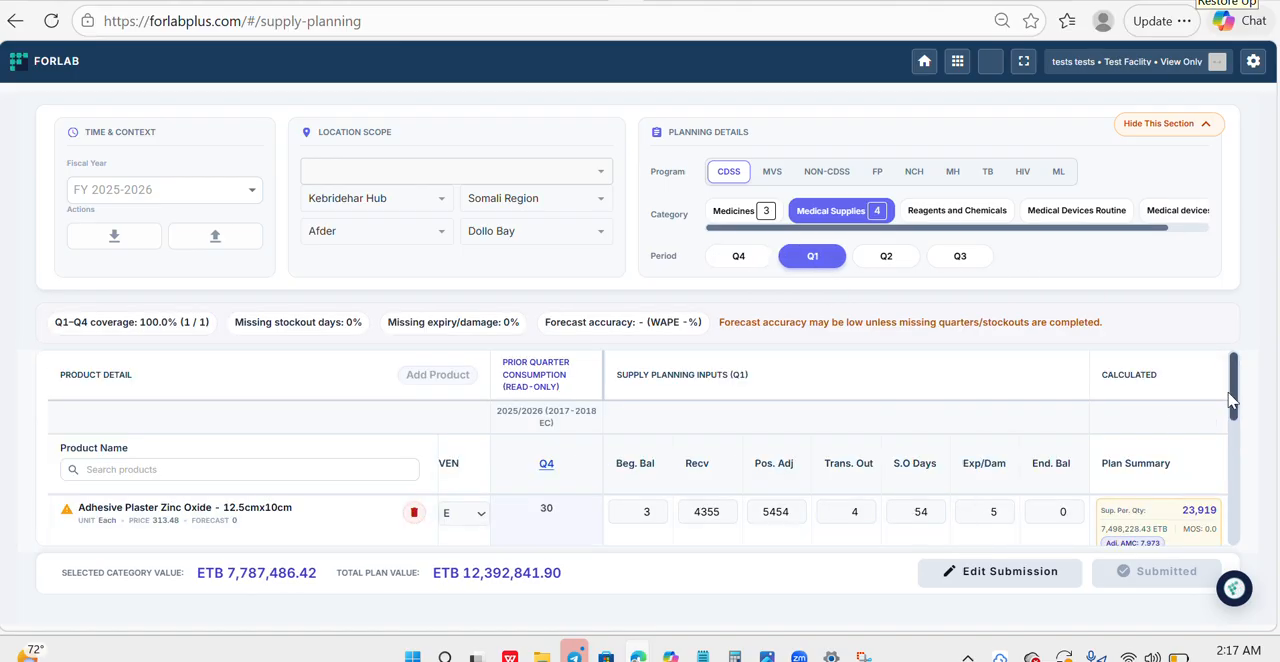
{"action": "left_click", "coordinate": [1015, 576]}
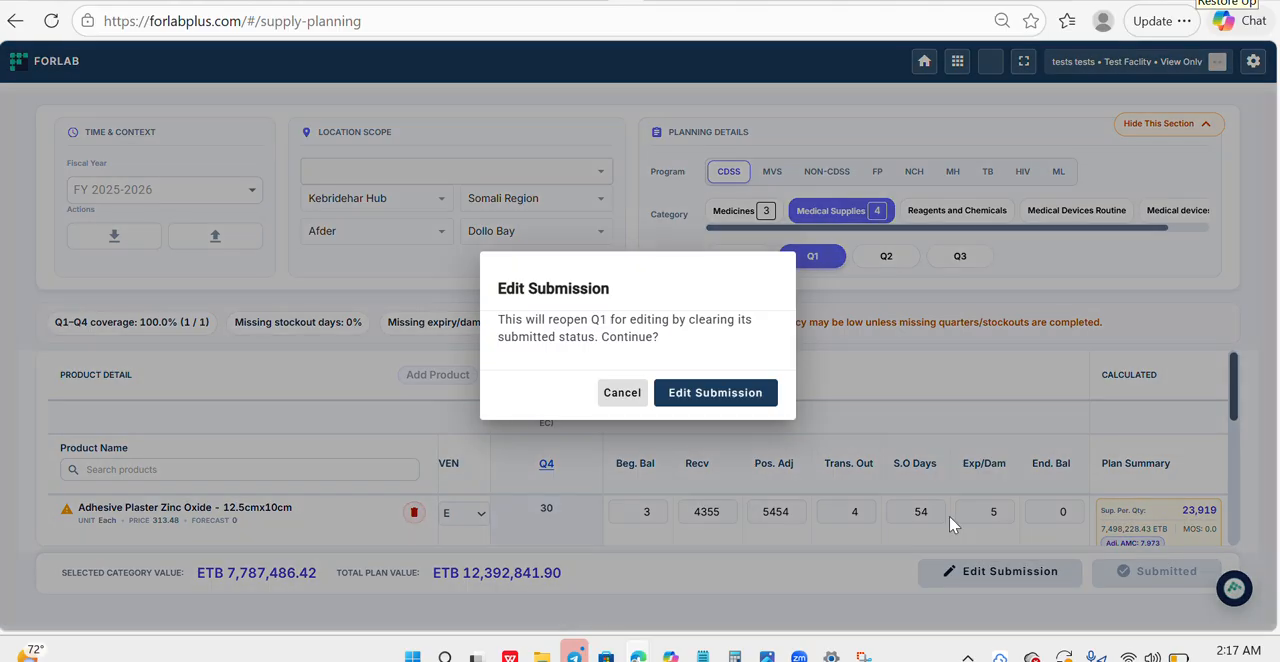
{"action": "left_click", "coordinate": [741, 411]}
- Certify the reviewed data and submit the Q1 supply plan again
{"action": "left_click", "coordinate": [1165, 571]}
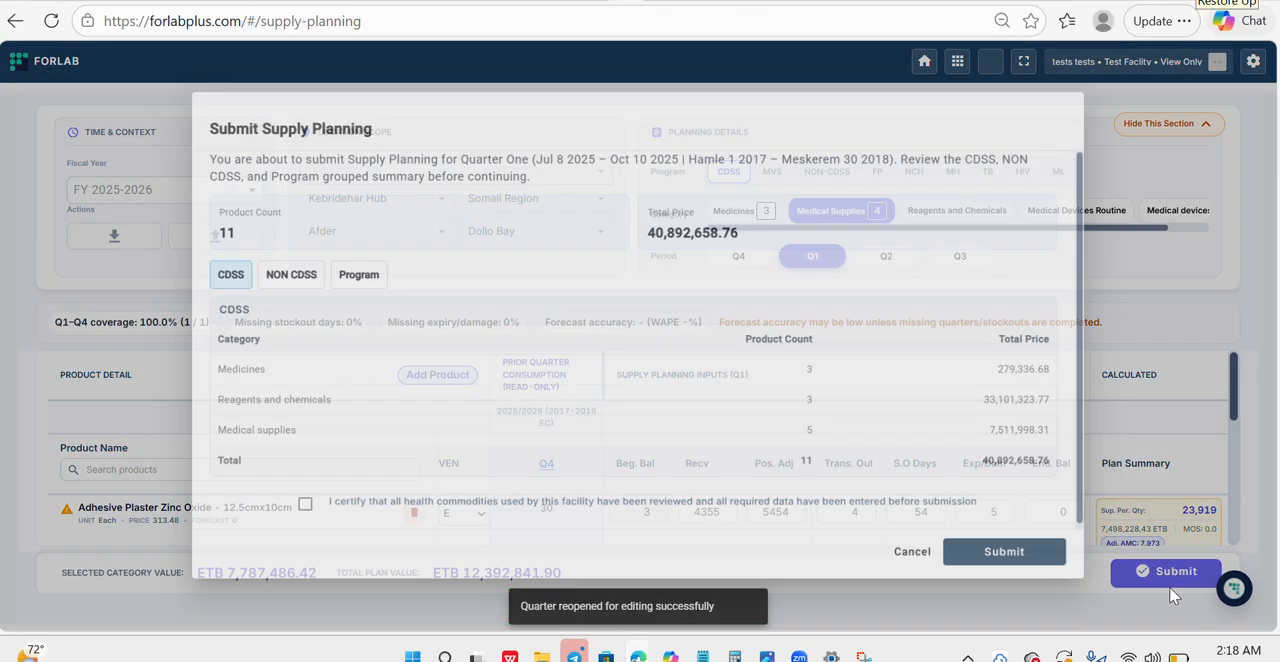
{"action": "left_click", "coordinate": [301, 505]}
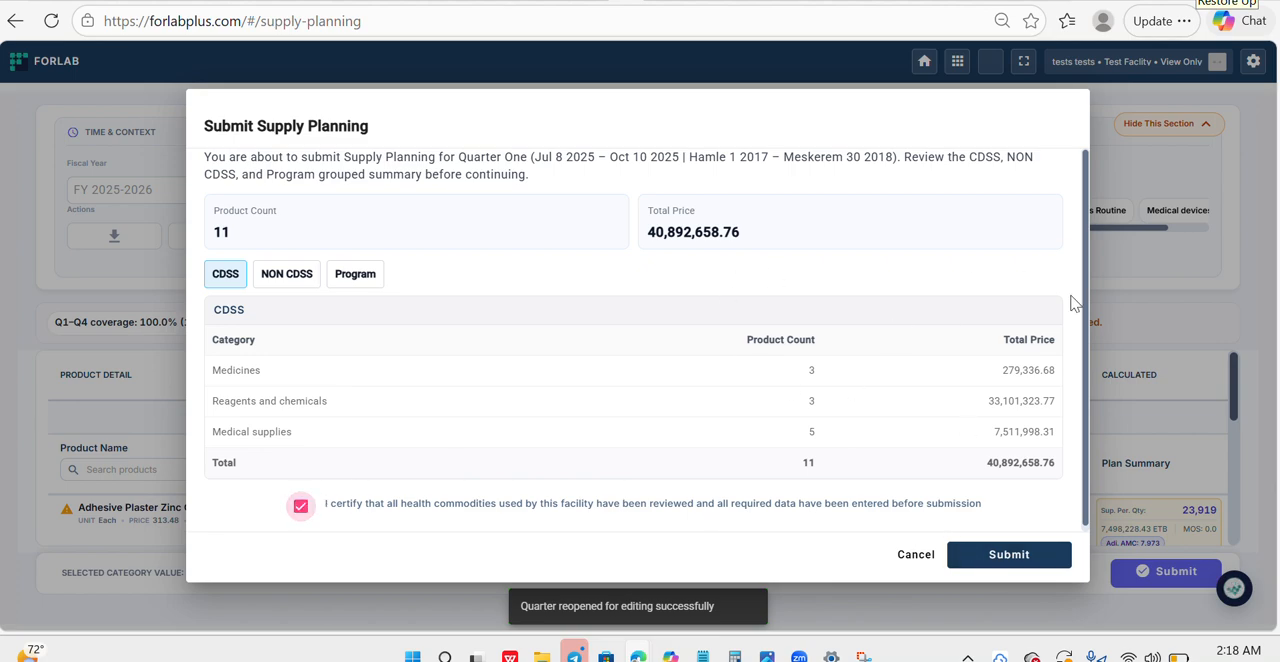
{"action": "left_click", "coordinate": [1000, 561]}
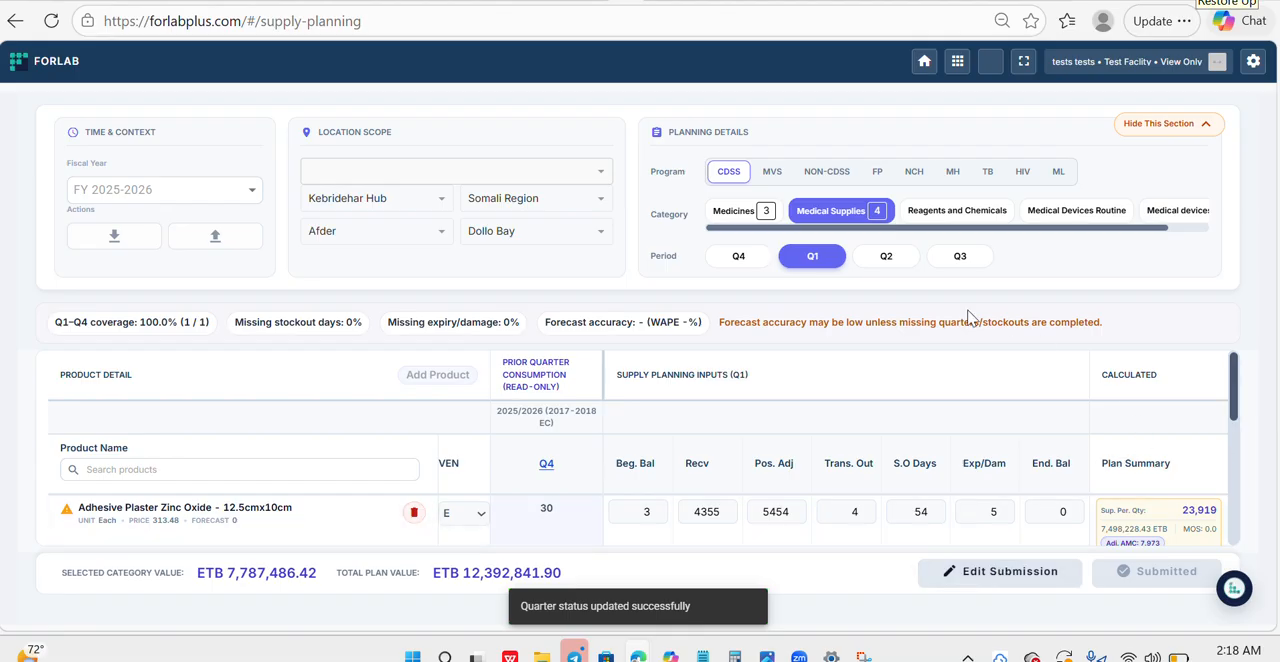
- Switch to Q2, look through its medical supplies and reopen the Q2 submission for editing
{"action": "left_click", "coordinate": [890, 262]}
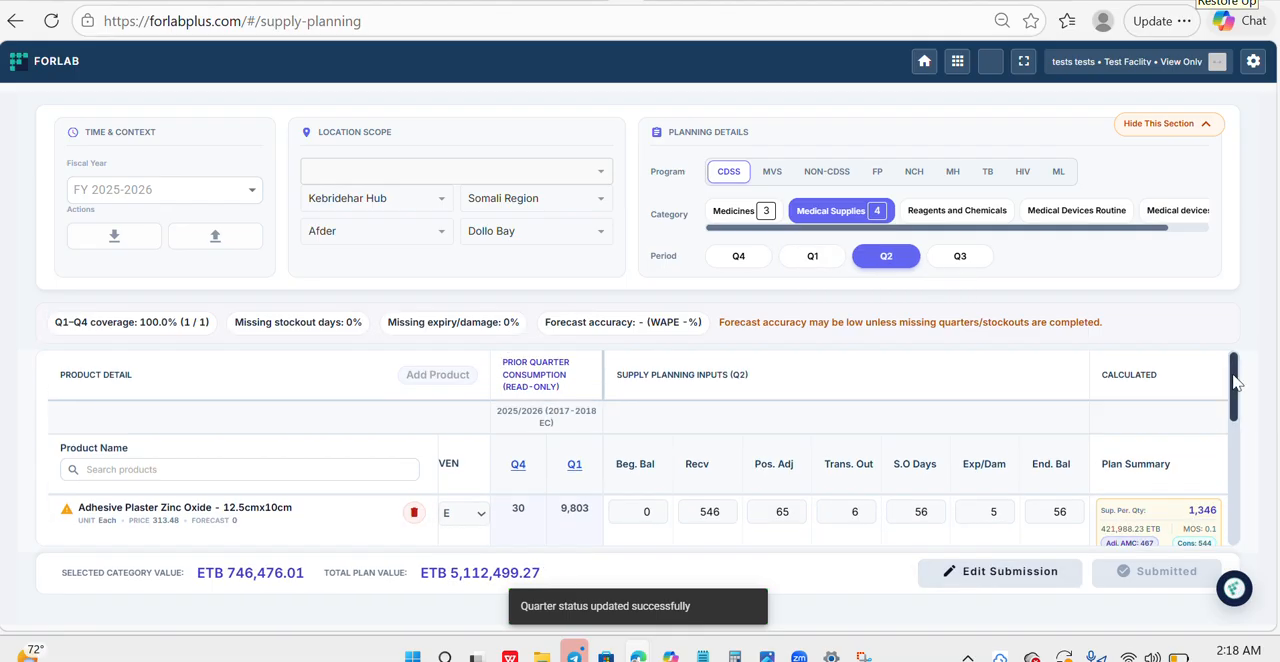
{"action": "left_click_drag", "start_coordinate": [1237, 371], "coordinate": [1244, 540]}
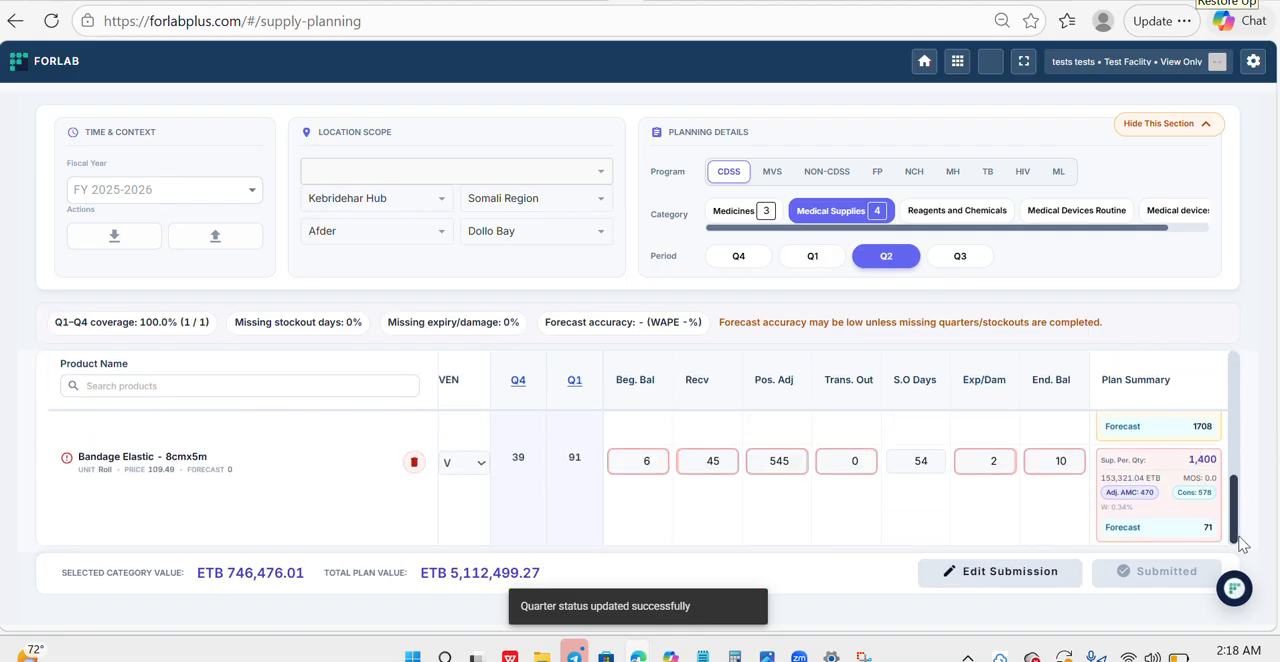
{"action": "left_click", "coordinate": [1010, 571]}
{"action": "left_click", "coordinate": [710, 398]}
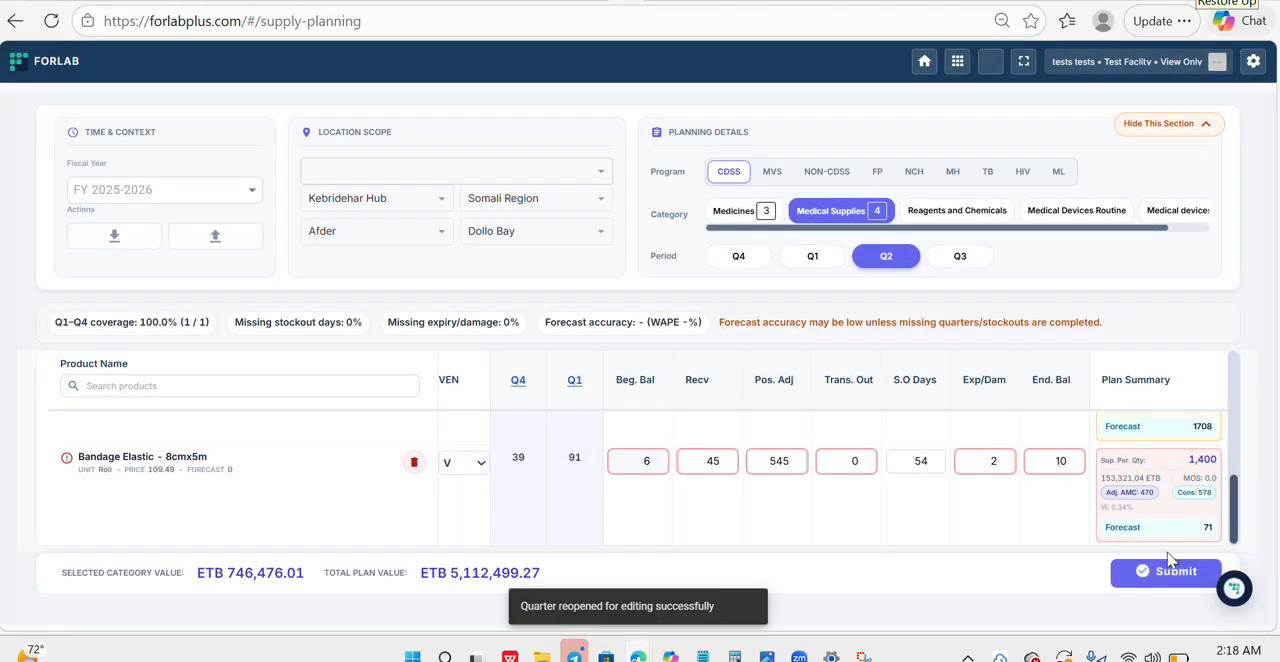
- Submit the Q2 supply plan again, certifying that all health commodities have been reviewed
{"action": "left_click", "coordinate": [1165, 575]}
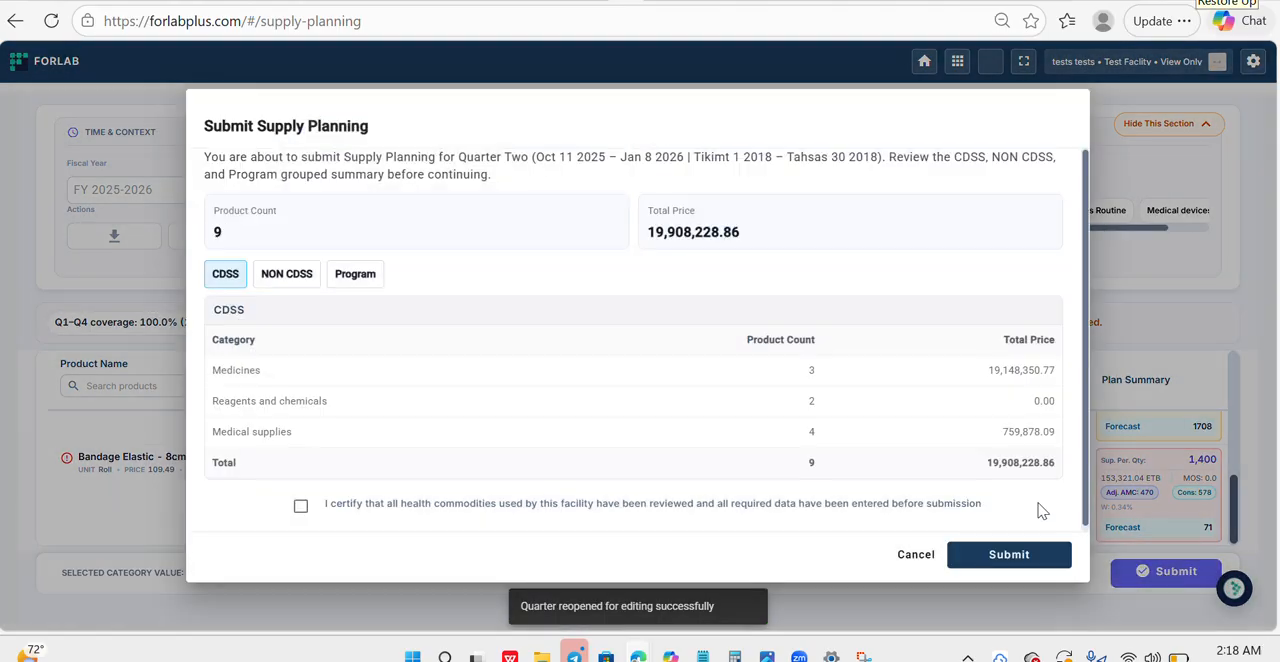
{"action": "left_click", "coordinate": [1005, 566]}
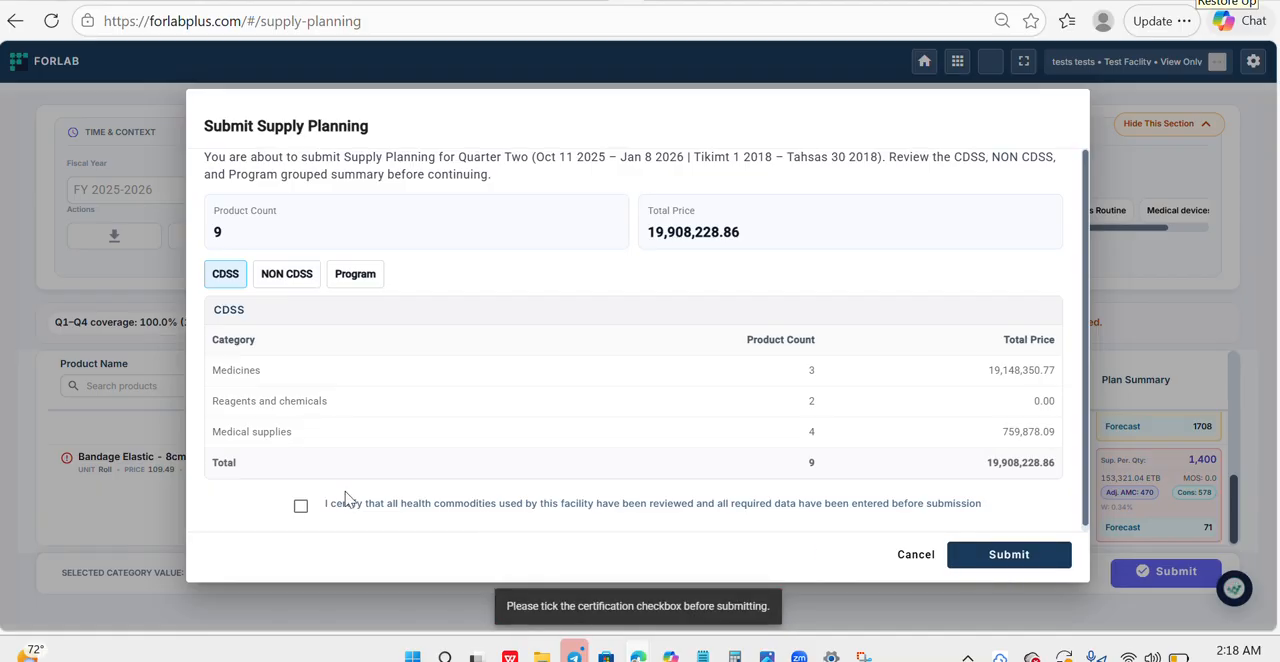
{"action": "left_click", "coordinate": [301, 506]}
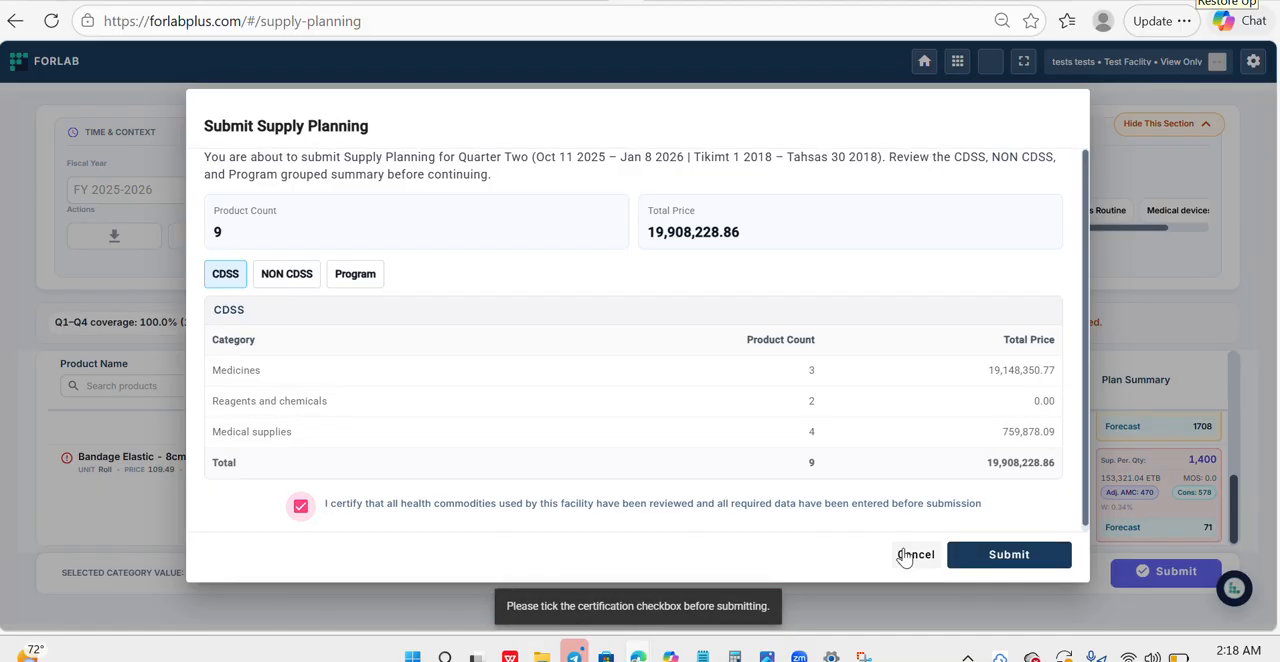
{"action": "left_click", "coordinate": [1000, 557]}
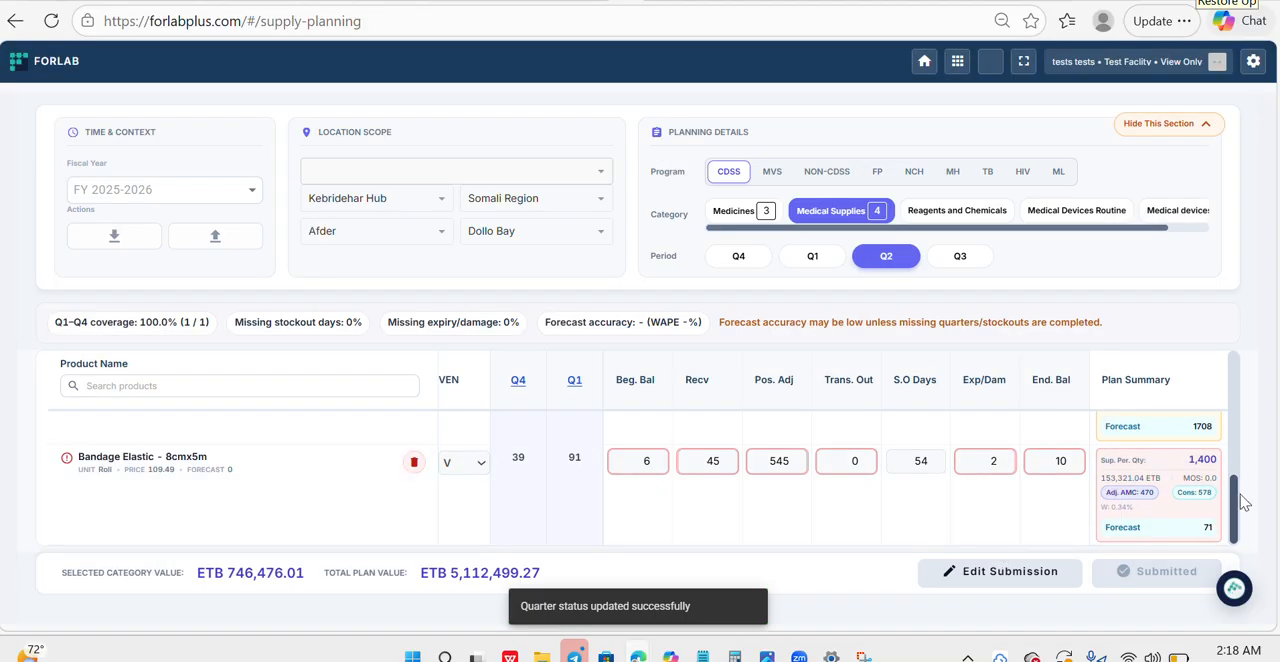
- Review the medical supplies for Q3 and submit the Q3 supply plan with the data certification ticked
{"action": "left_click", "coordinate": [952, 262]}
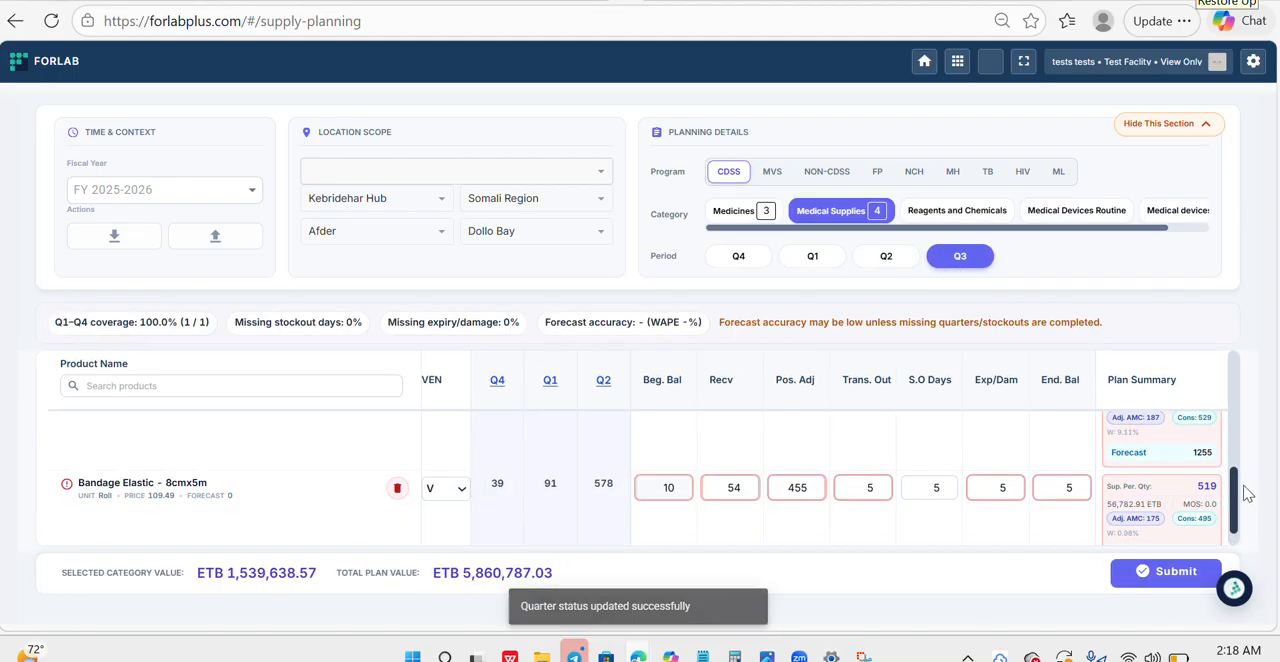
{"action": "left_click_drag", "start_coordinate": [1240, 494], "coordinate": [1236, 470]}
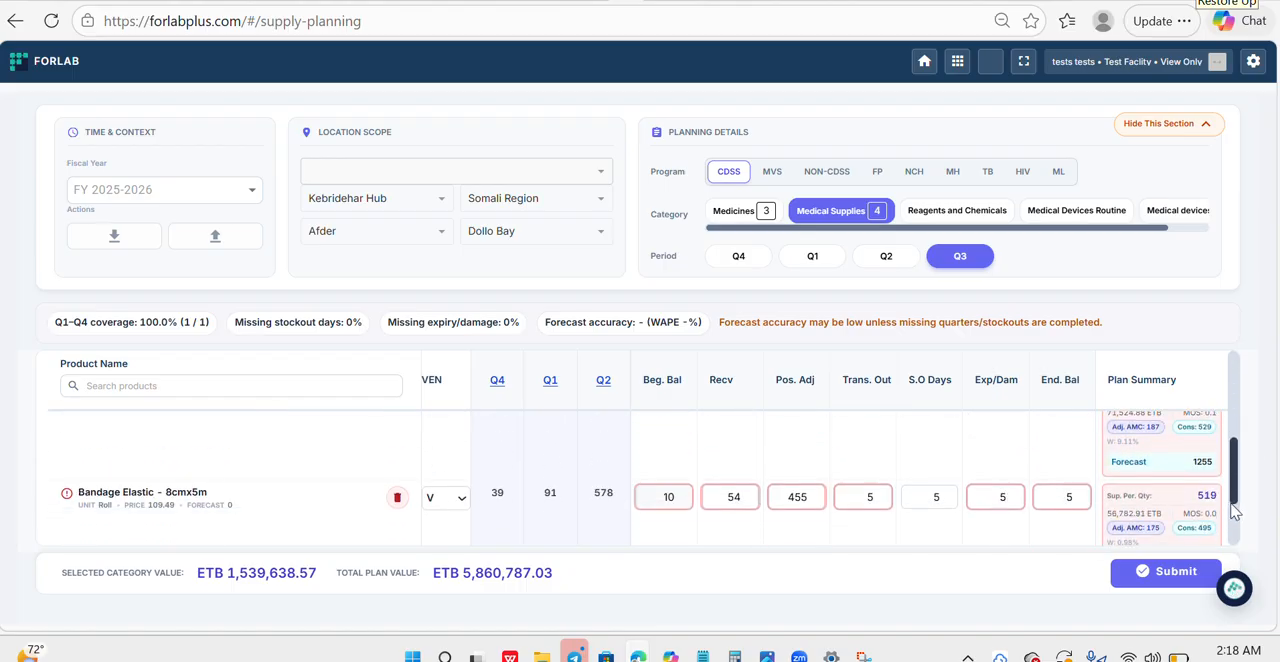
{"action": "left_click", "coordinate": [1166, 571]}
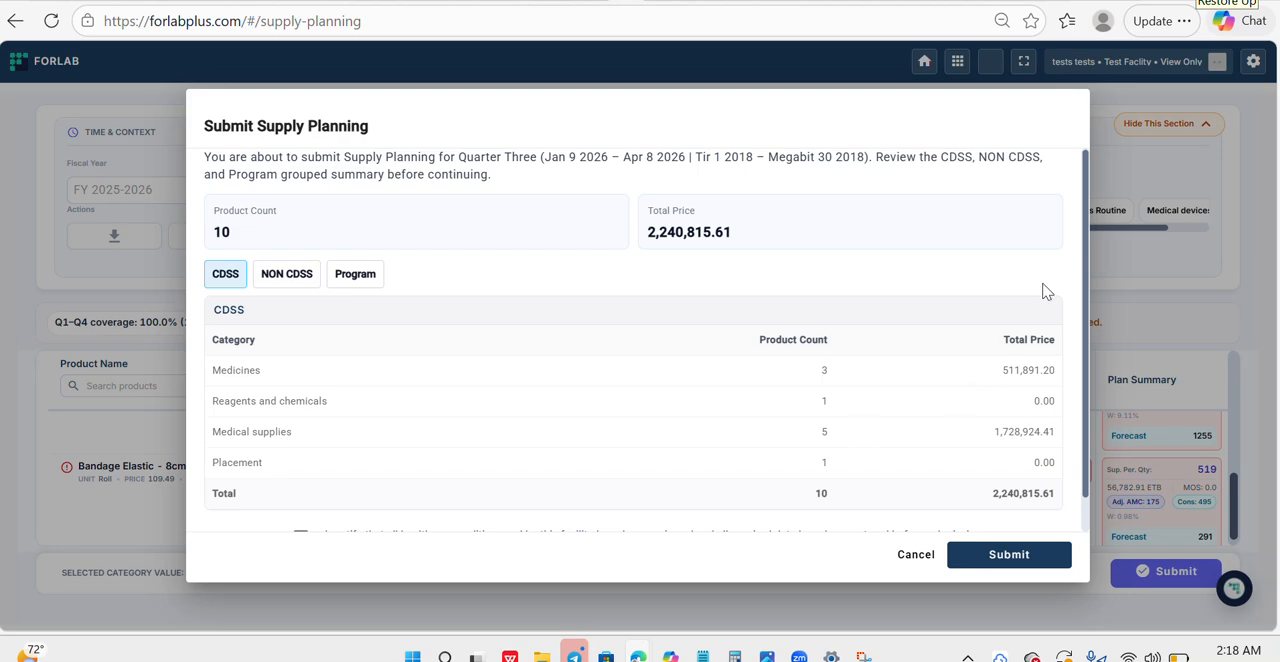
{"action": "scroll", "coordinate": [1080, 420], "scroll_direction": "down", "scroll_amount": 1}
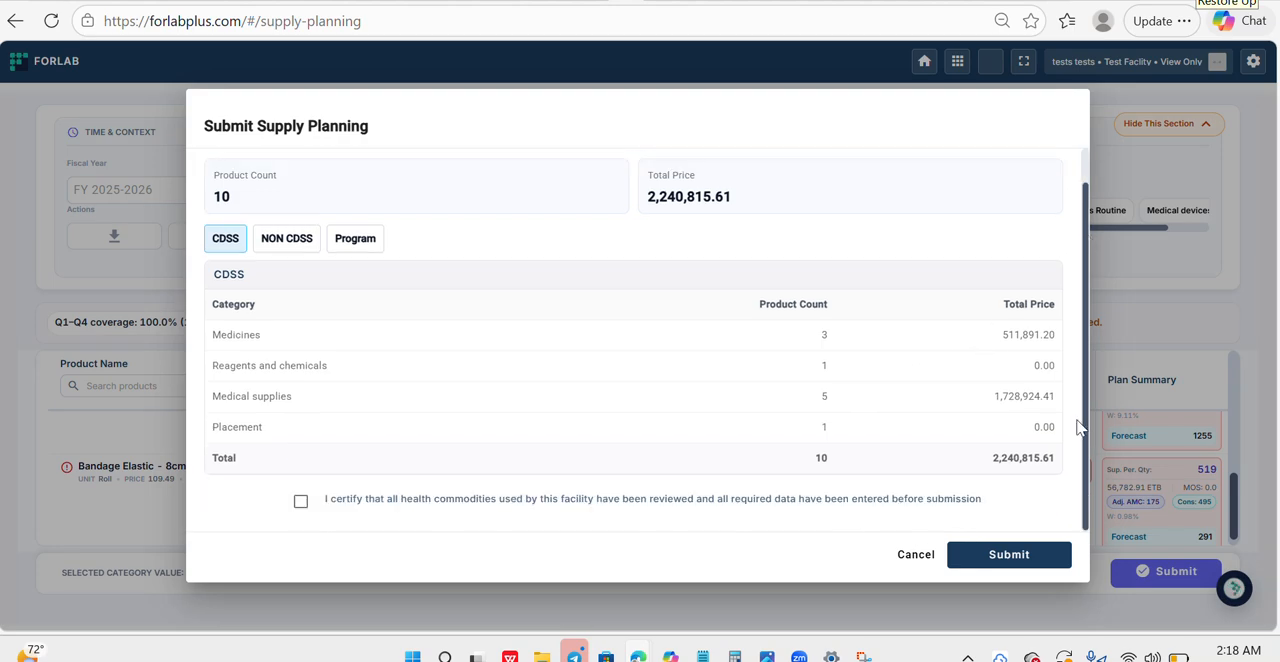
{"action": "left_click", "coordinate": [300, 503]}
{"action": "left_click", "coordinate": [990, 553]}
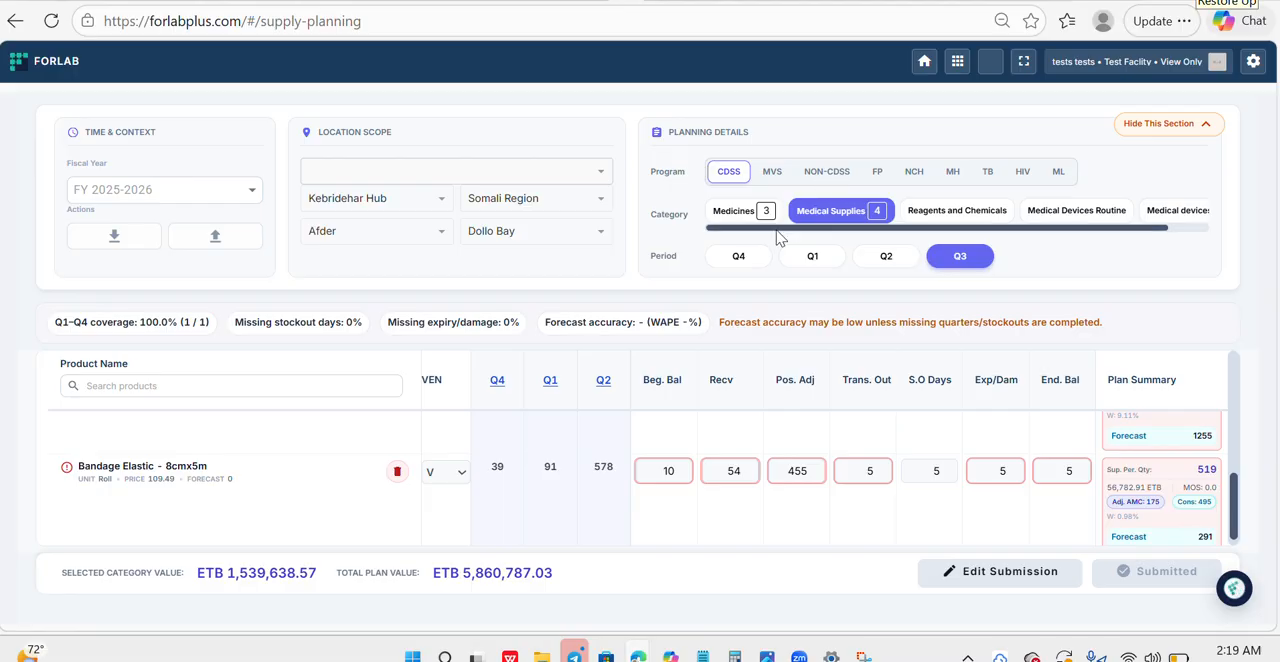
- Show the Q3 medicines in the CDSS supply plan, and open the Conduct Forecast workflow from the launchpad
{"action": "left_click", "coordinate": [738, 256]}
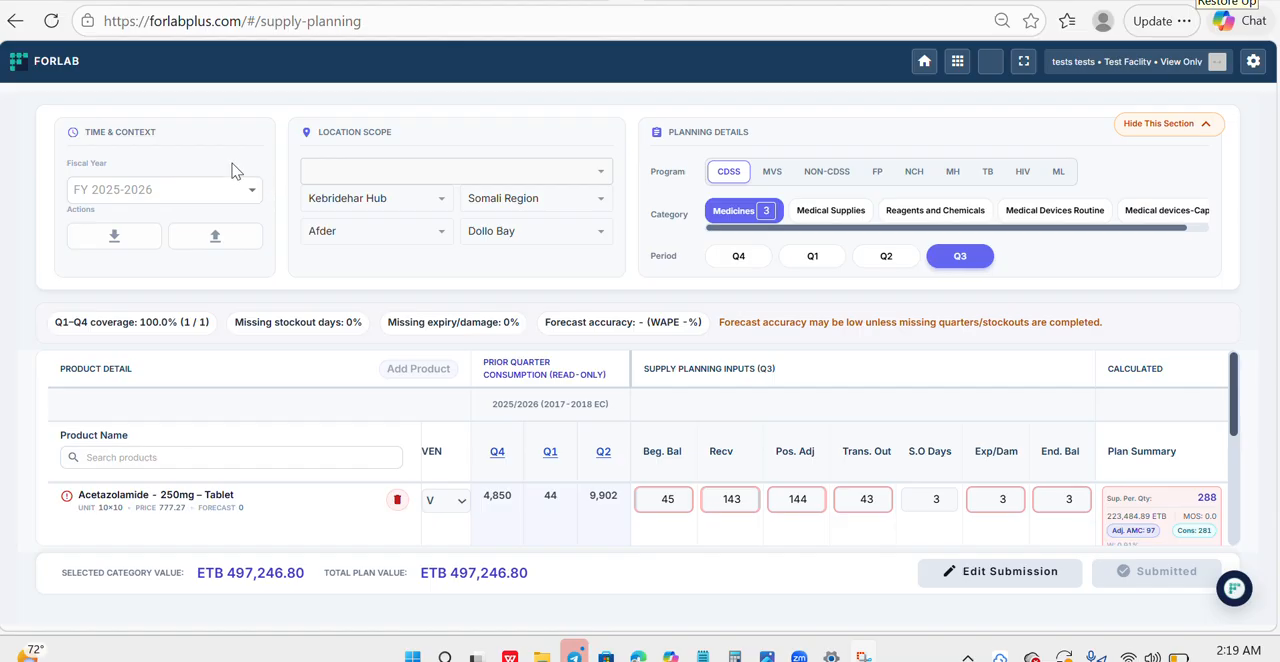
{"action": "left_click", "coordinate": [56, 72]}
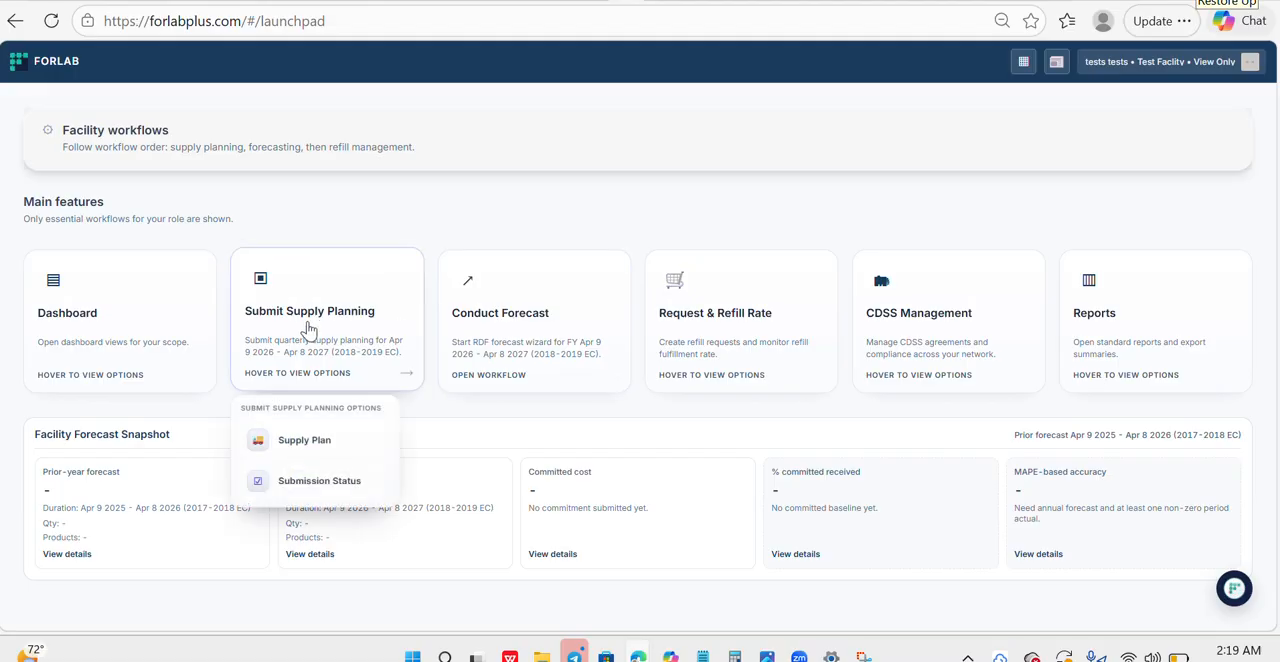
{"action": "left_click", "coordinate": [553, 325]}
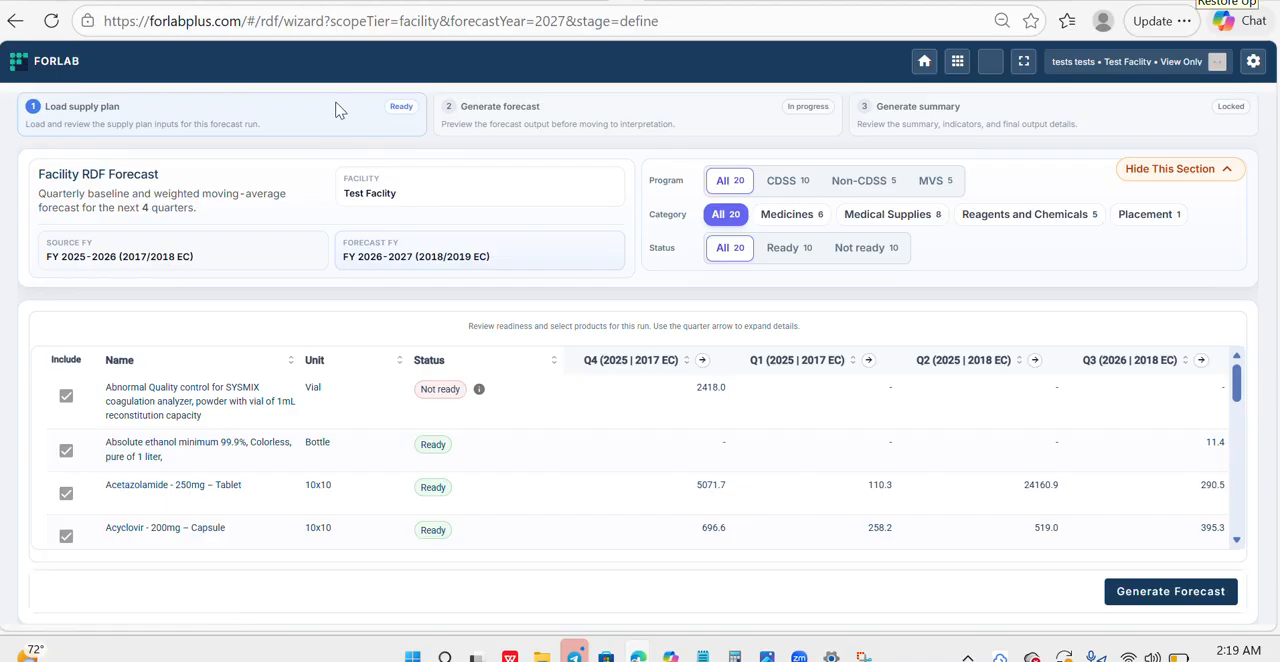
- Return to the supply plan and look through the CDSS medicines entered for Q3
{"action": "left_click", "coordinate": [58, 66]}
{"action": "left_click", "coordinate": [346, 336]}
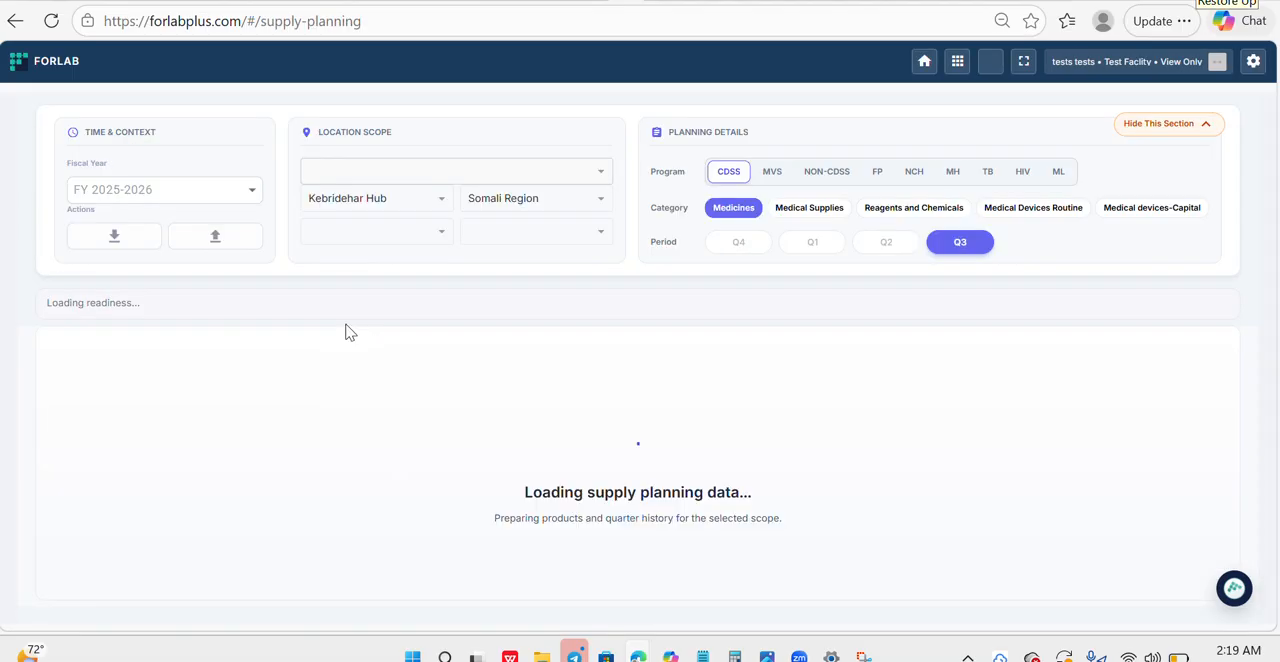
{"action": "left_click", "coordinate": [757, 215]}
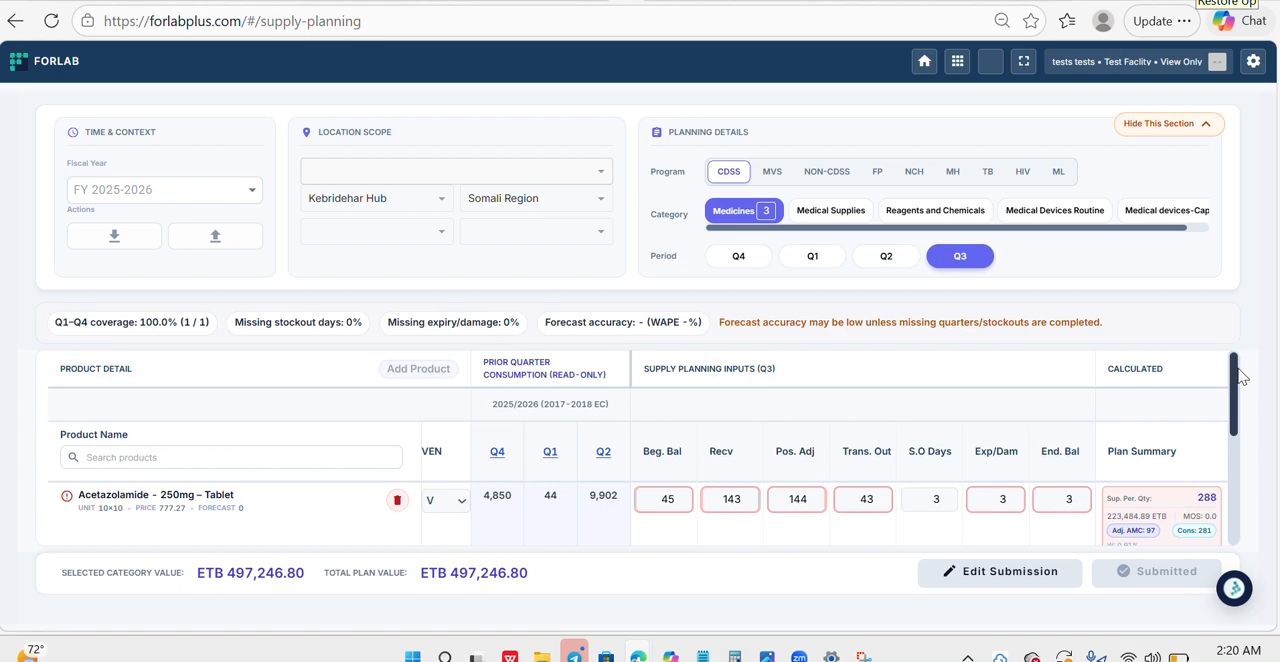
{"action": "left_click_drag", "start_coordinate": [1236, 378], "coordinate": [1237, 418]}
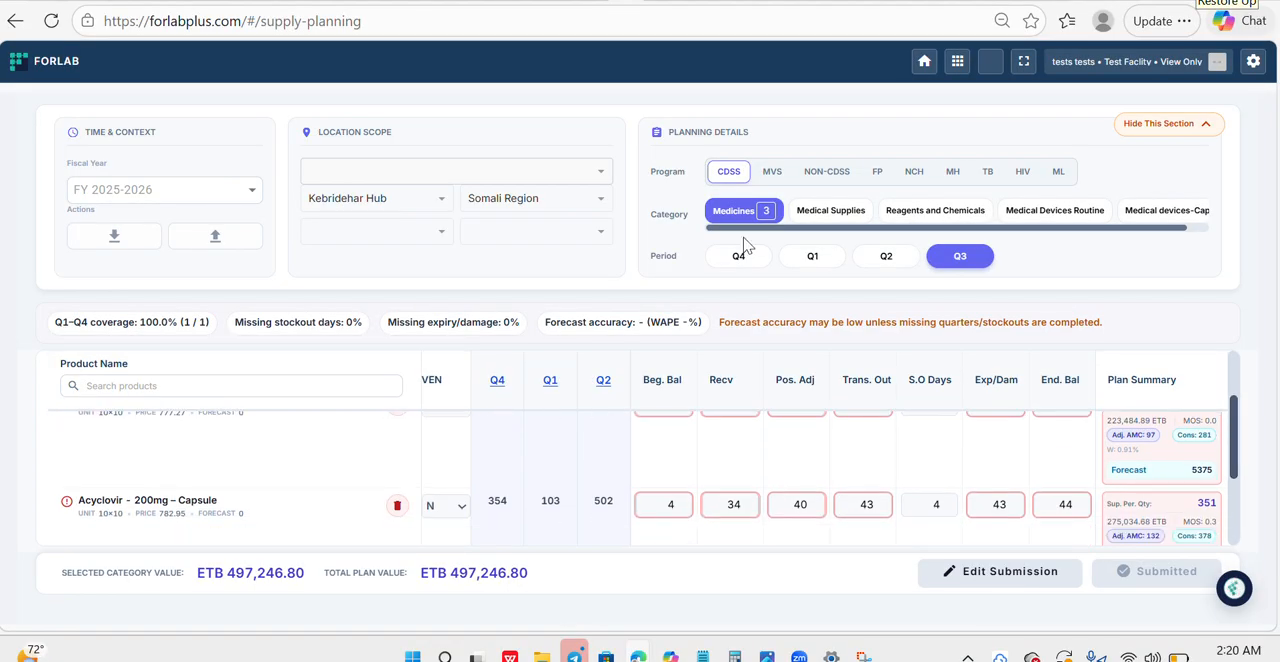
- Open the Conduct Forecast workflow from the launchpad and review the readiness status of the loaded products
{"action": "left_click", "coordinate": [81, 57]}
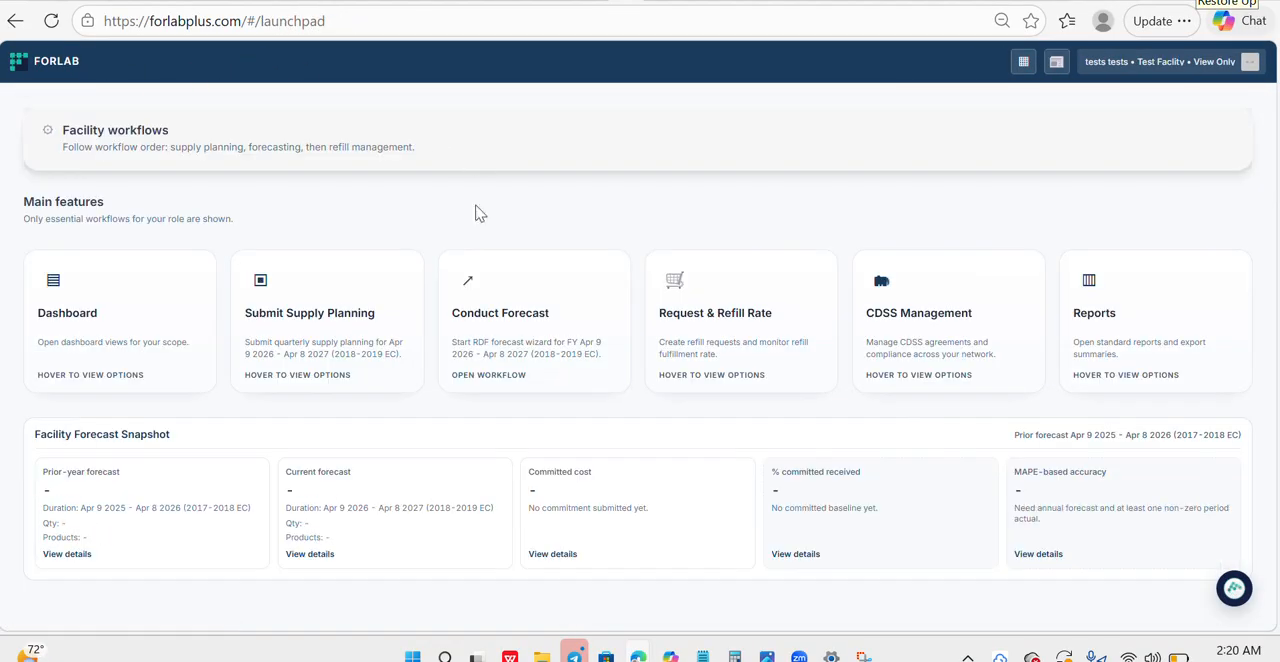
{"action": "left_click", "coordinate": [499, 343]}
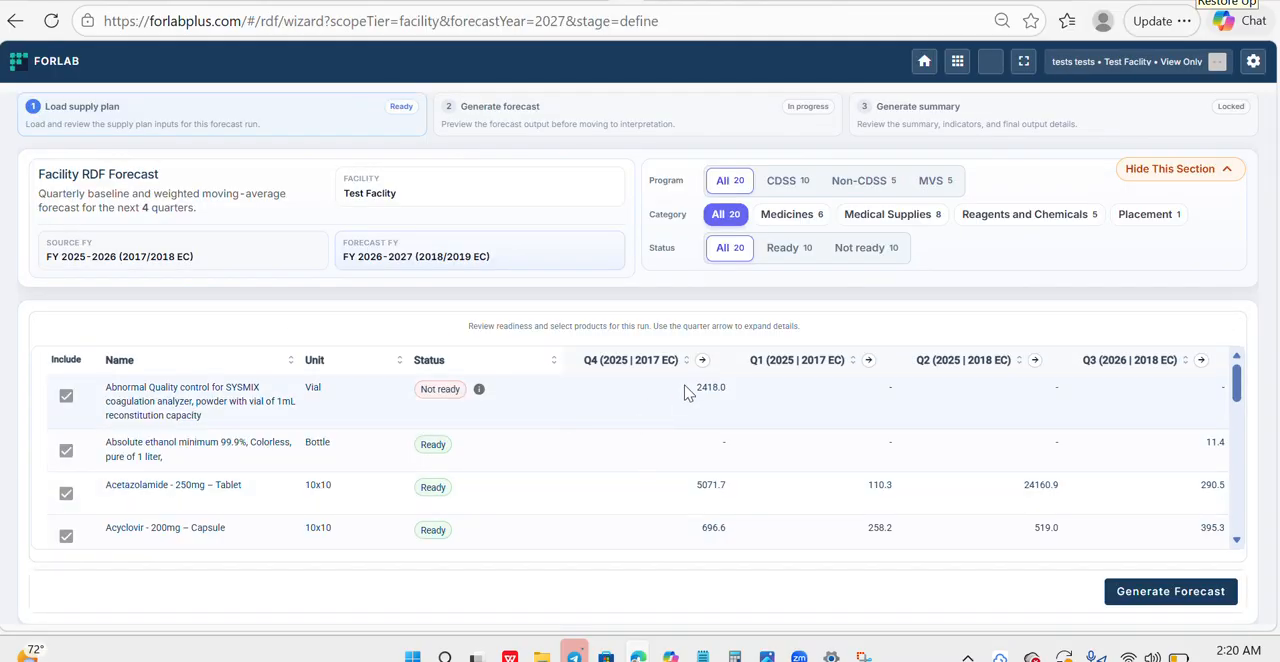
{"action": "mouse_move", "coordinate": [1236, 372]}
{"action": "left_mouse_down"}
{"action": "mouse_move", "coordinate": [1243, 403]}
{"action": "mouse_move", "coordinate": [1238, 392]}
{"action": "left_mouse_up"}
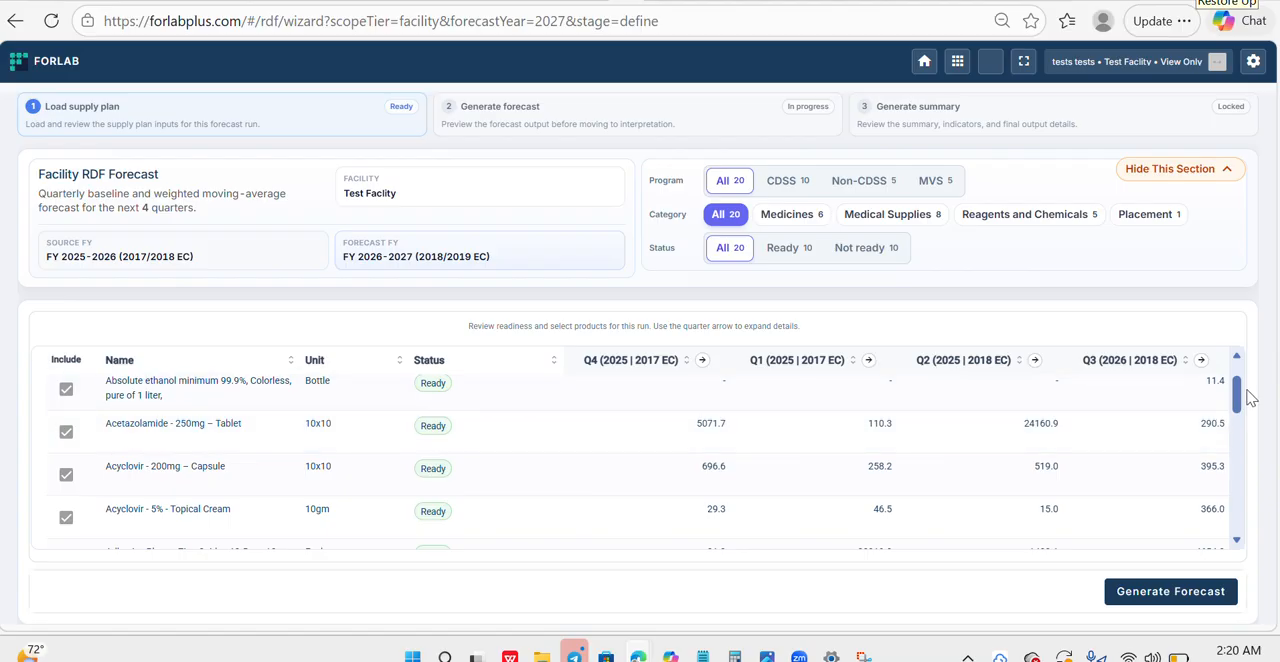
{"action": "left_click_drag", "start_coordinate": [1237, 398], "coordinate": [1238, 401]}
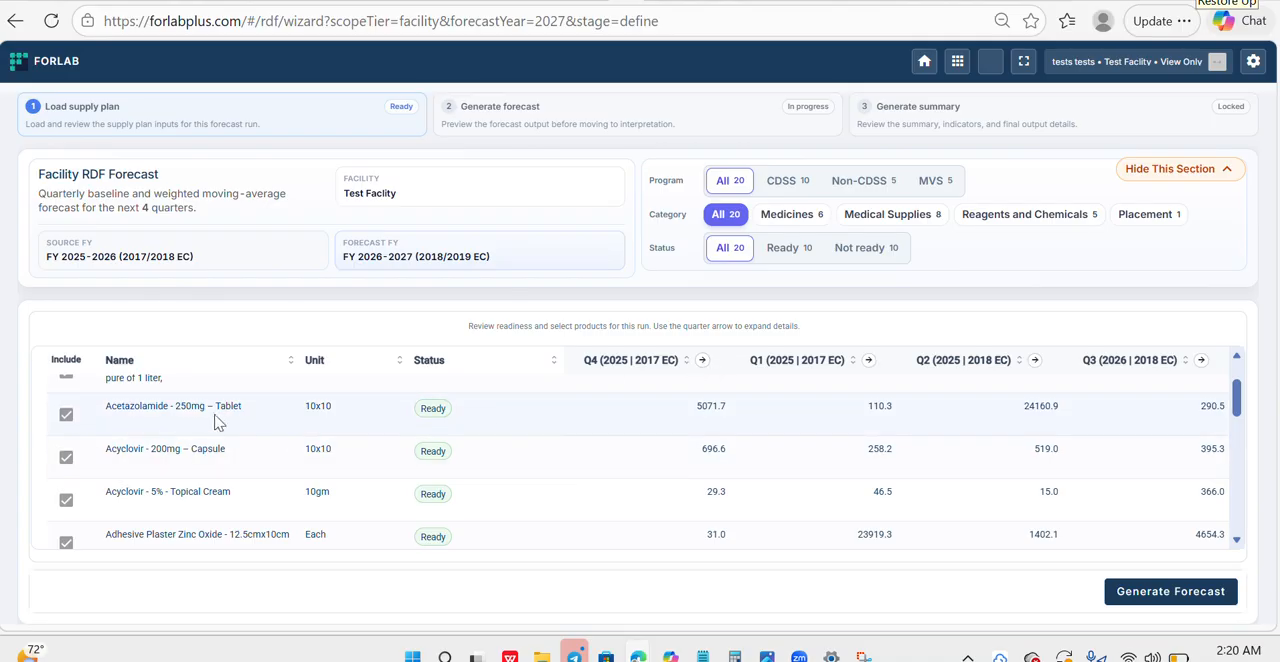
- Expand the Q4 (2025 | 2017 EC) column to examine each product's consumption and stock details, and collapse it again
{"action": "left_click", "coordinate": [702, 360]}
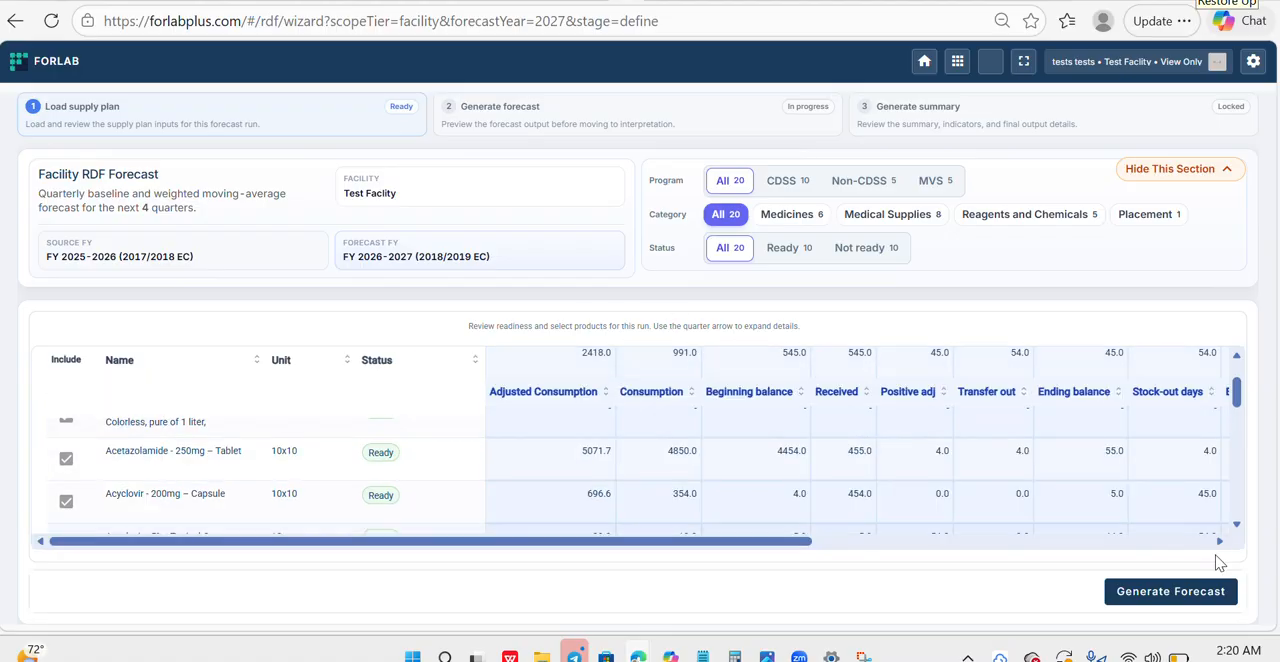
{"action": "scroll", "coordinate": [1246, 410], "scroll_direction": "up", "scroll_amount": 2}
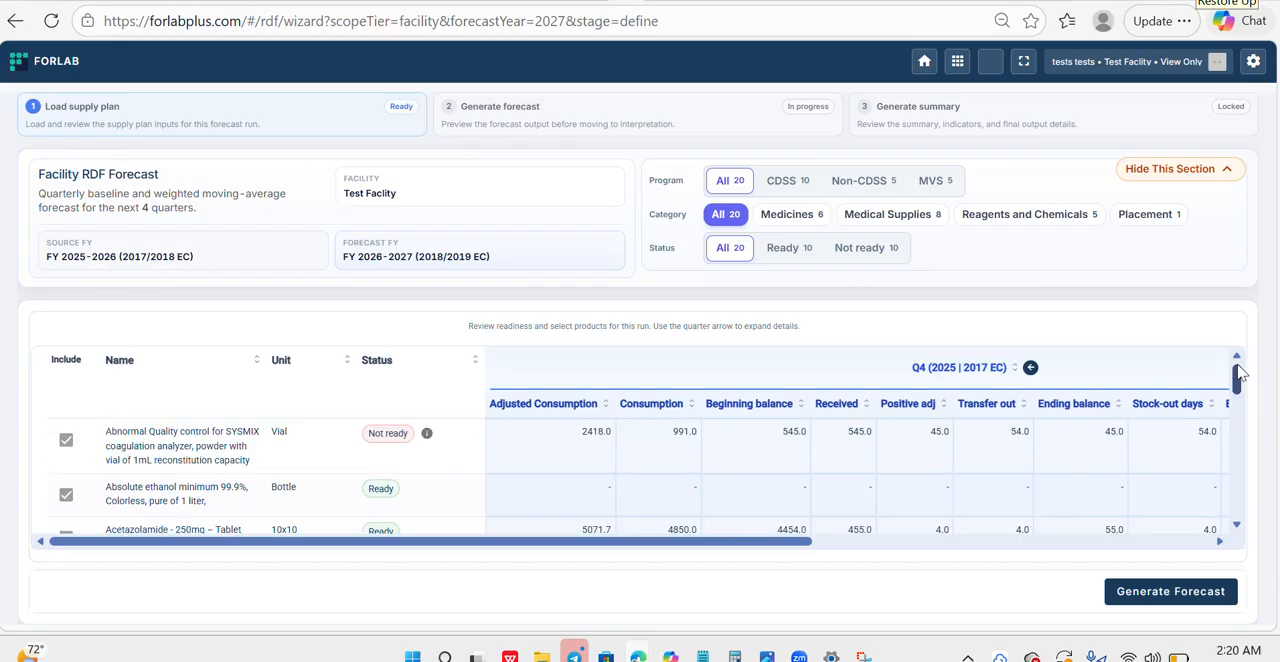
{"action": "scroll", "coordinate": [1238, 380], "scroll_direction": "down", "scroll_amount": 3}
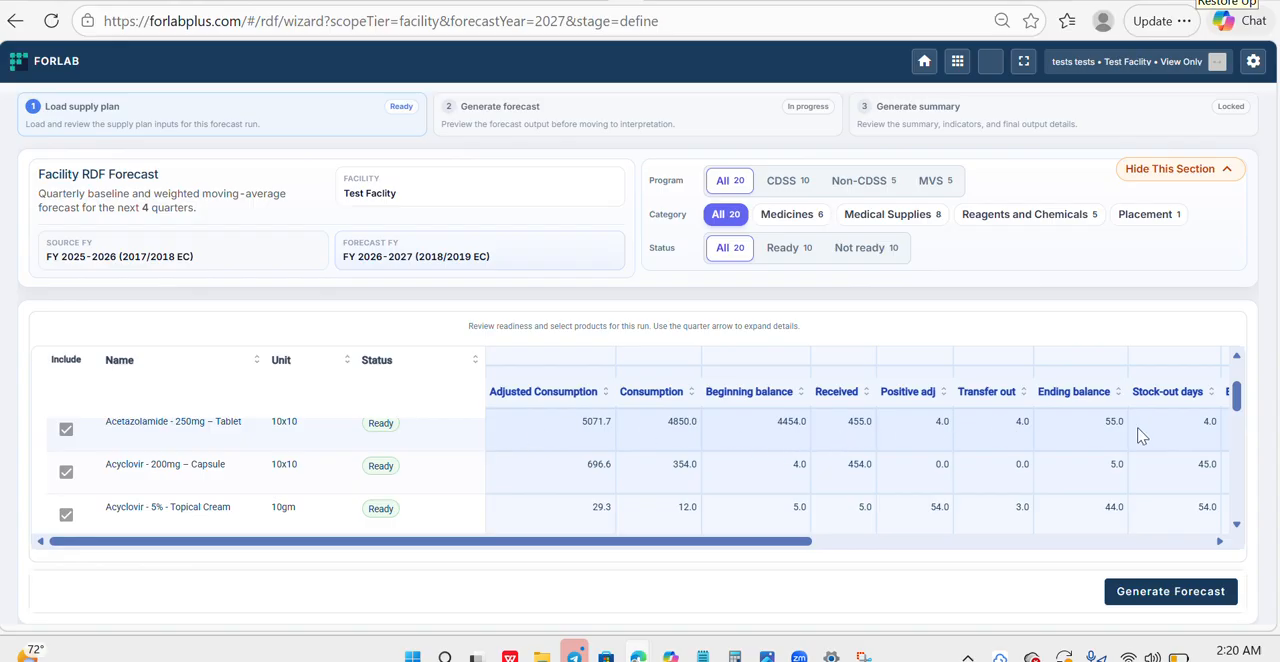
{"action": "left_click_drag", "start_coordinate": [820, 541], "coordinate": [785, 535]}
{"action": "left_click_drag", "start_coordinate": [1241, 395], "coordinate": [1241, 378]}
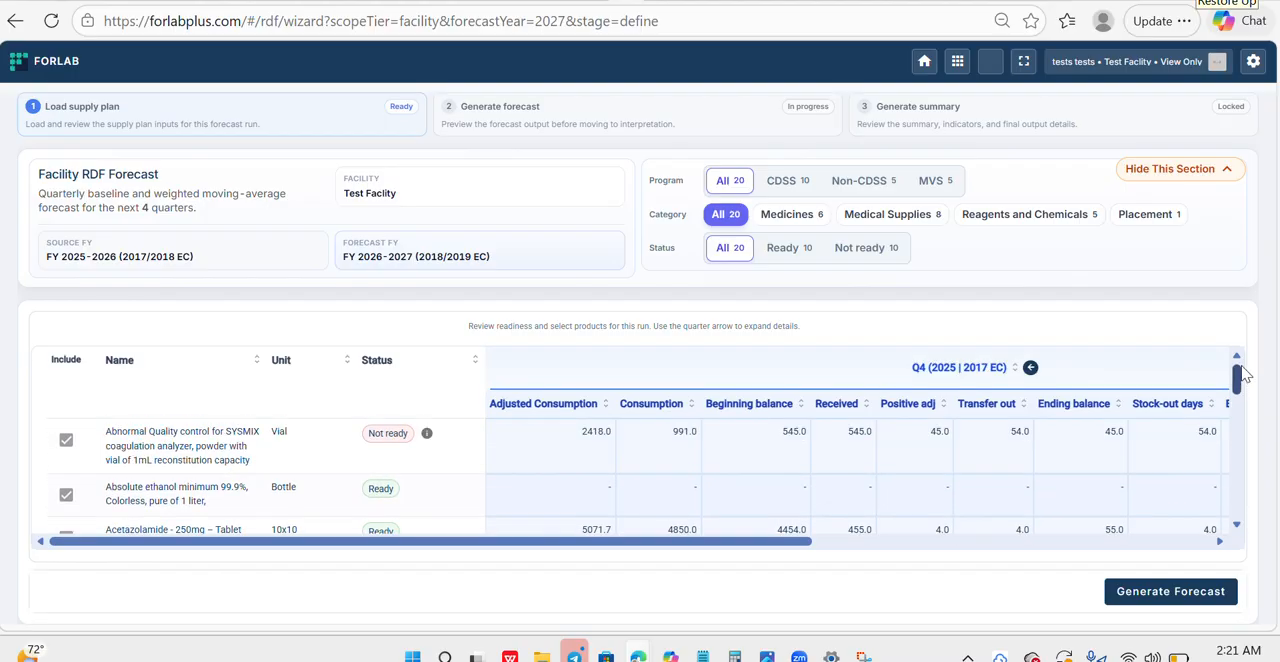
{"action": "left_click", "coordinate": [1030, 368]}
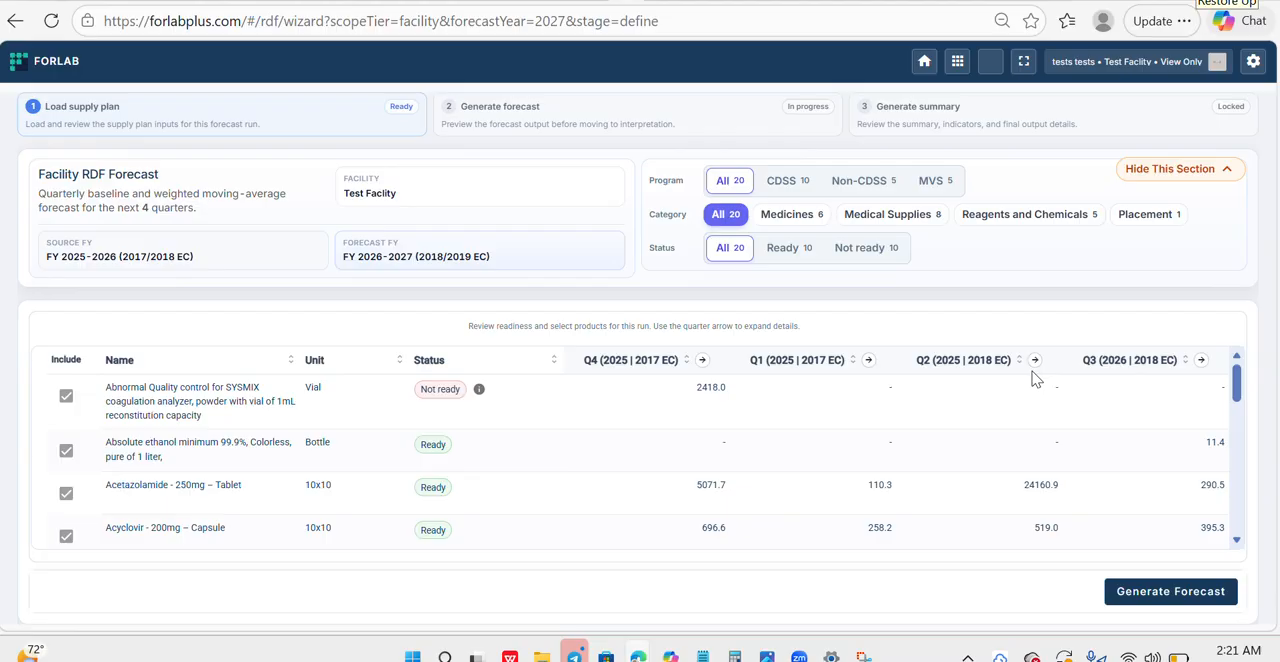
- Filter the loaded products to the CDSS program and generate the forecast for FY 2026-2027
{"action": "left_click_drag", "start_coordinate": [1238, 376], "coordinate": [1237, 410]}
{"action": "left_click", "coordinate": [783, 184]}
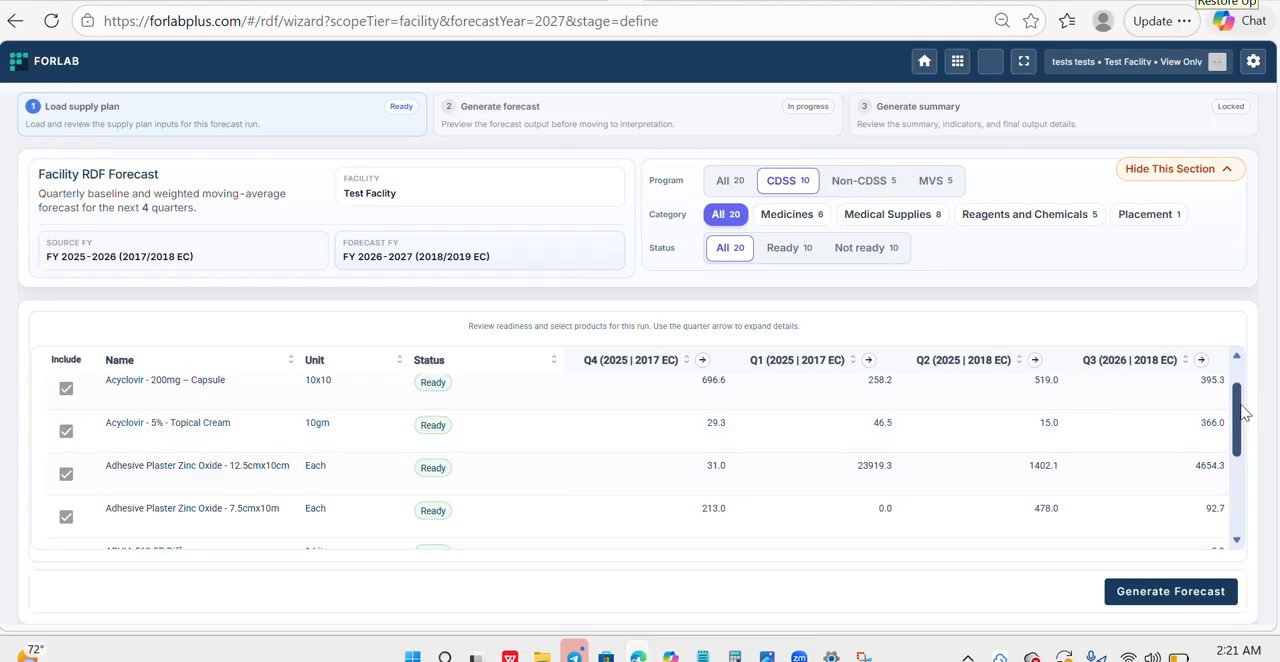
{"action": "scroll", "coordinate": [1232, 405], "scroll_direction": "up", "scroll_amount": 1}
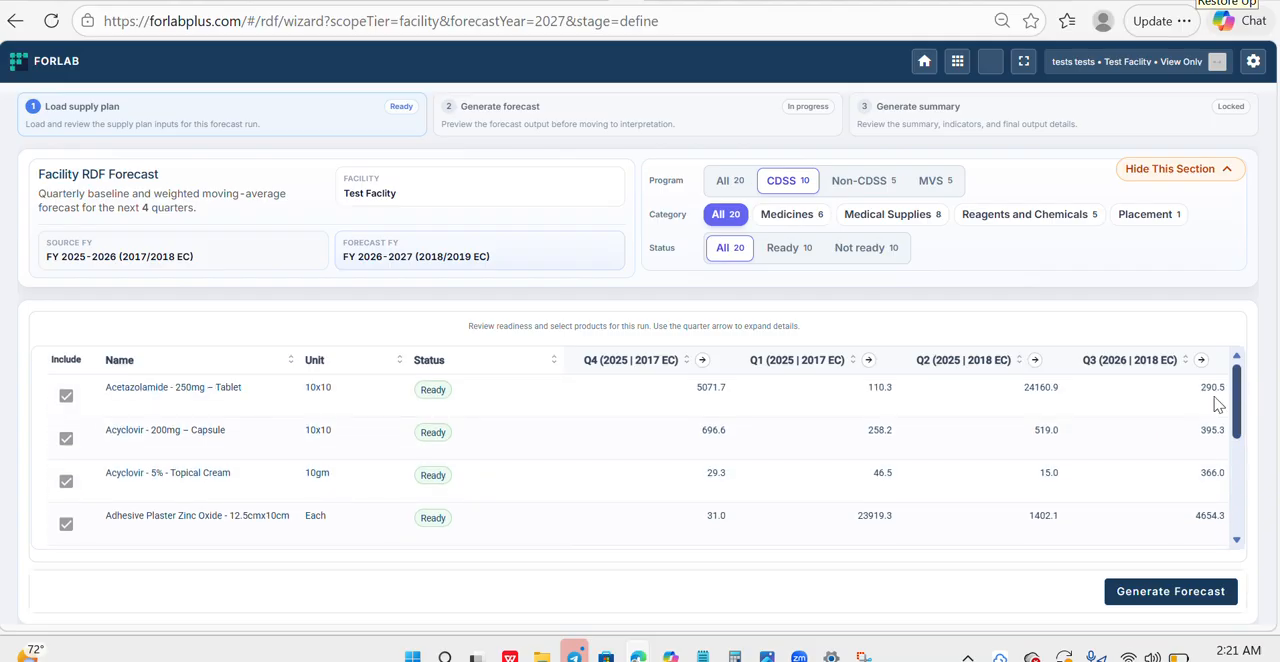
{"action": "left_click", "coordinate": [1133, 609]}
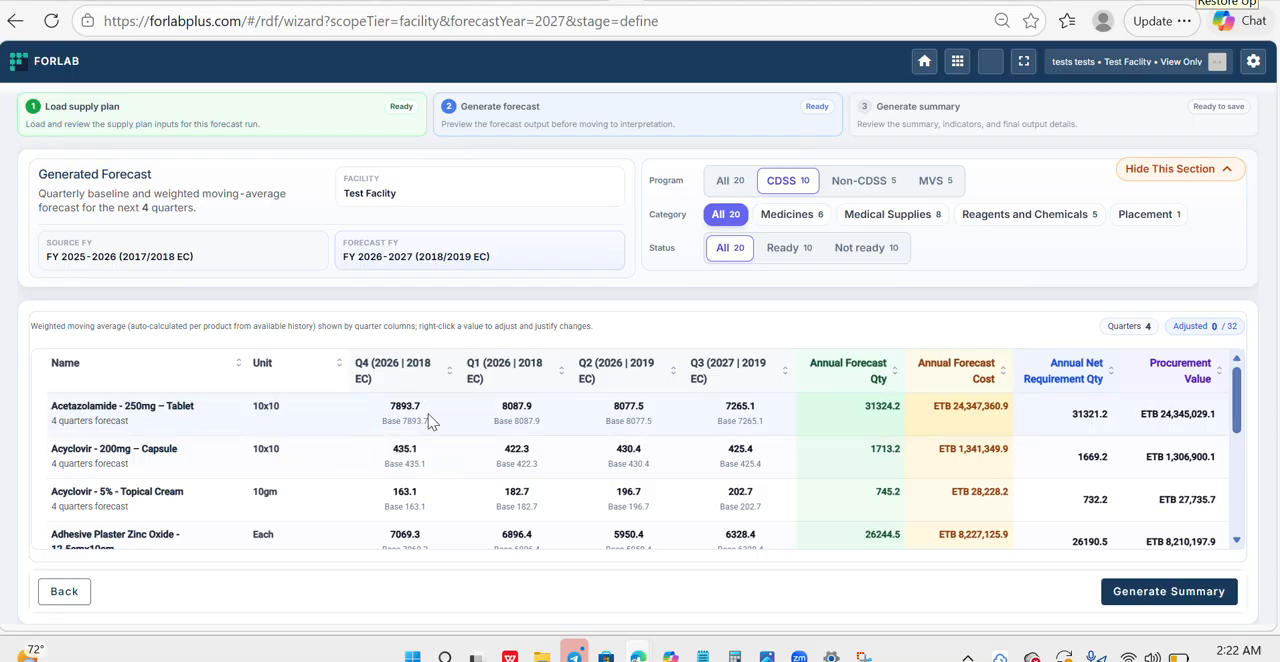
- Examine the generated forecast's quarterly quantities, annual costs, net requirements and procurement value formula across the CDSS products
{"action": "mouse_move", "coordinate": [424, 424]}
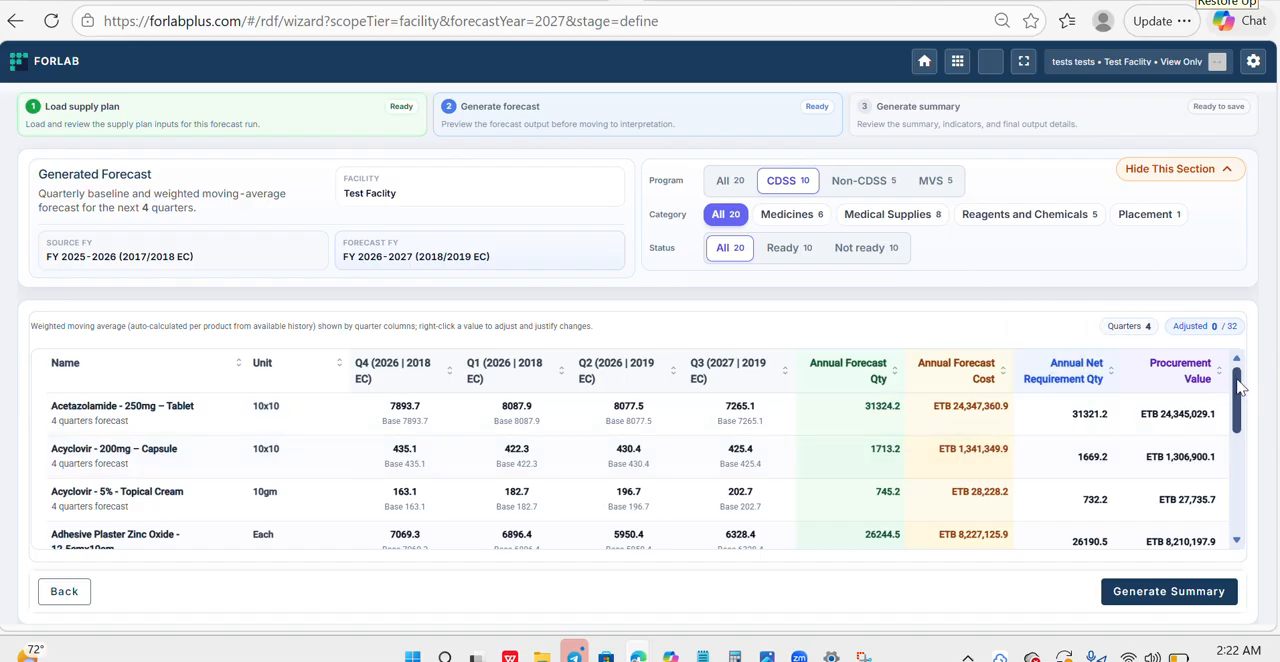
{"action": "mouse_move", "coordinate": [1237, 385]}
{"action": "left_mouse_down"}
{"action": "mouse_move", "coordinate": [1238, 400]}
{"action": "mouse_move", "coordinate": [1237, 384]}
{"action": "left_mouse_up"}
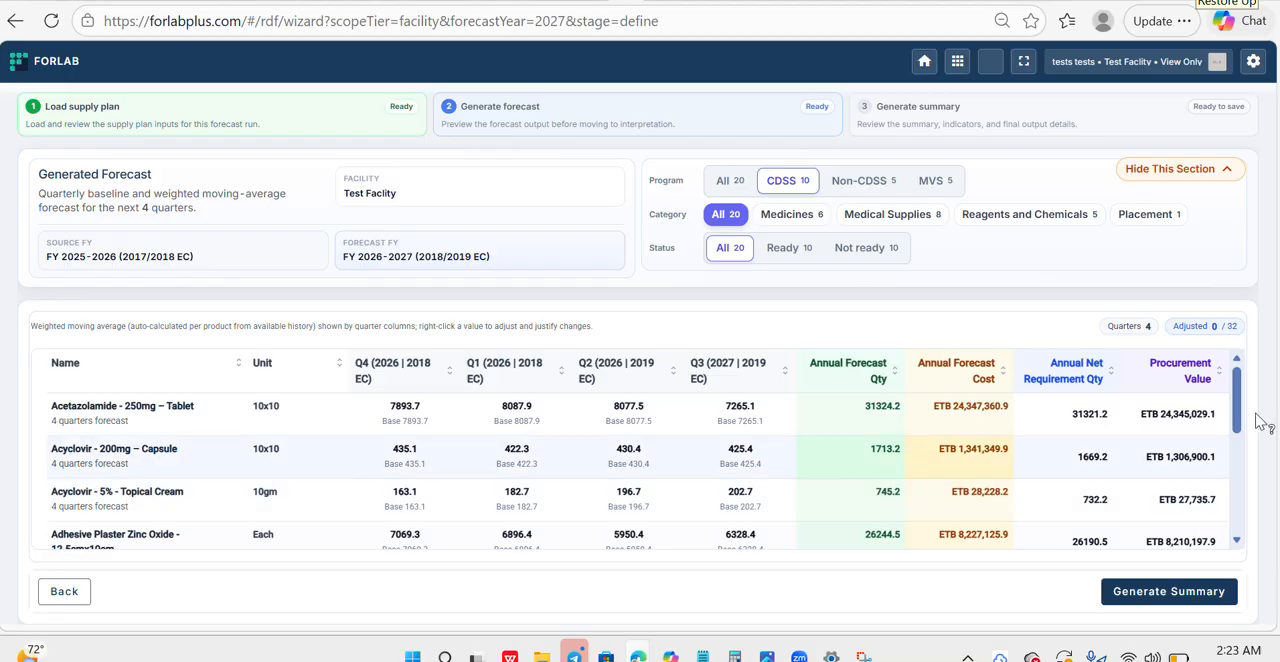
{"action": "scroll", "coordinate": [1230, 410], "scroll_direction": "down", "scroll_amount": 1}
{"action": "scroll", "coordinate": [1230, 410], "scroll_direction": "up", "scroll_amount": 1}
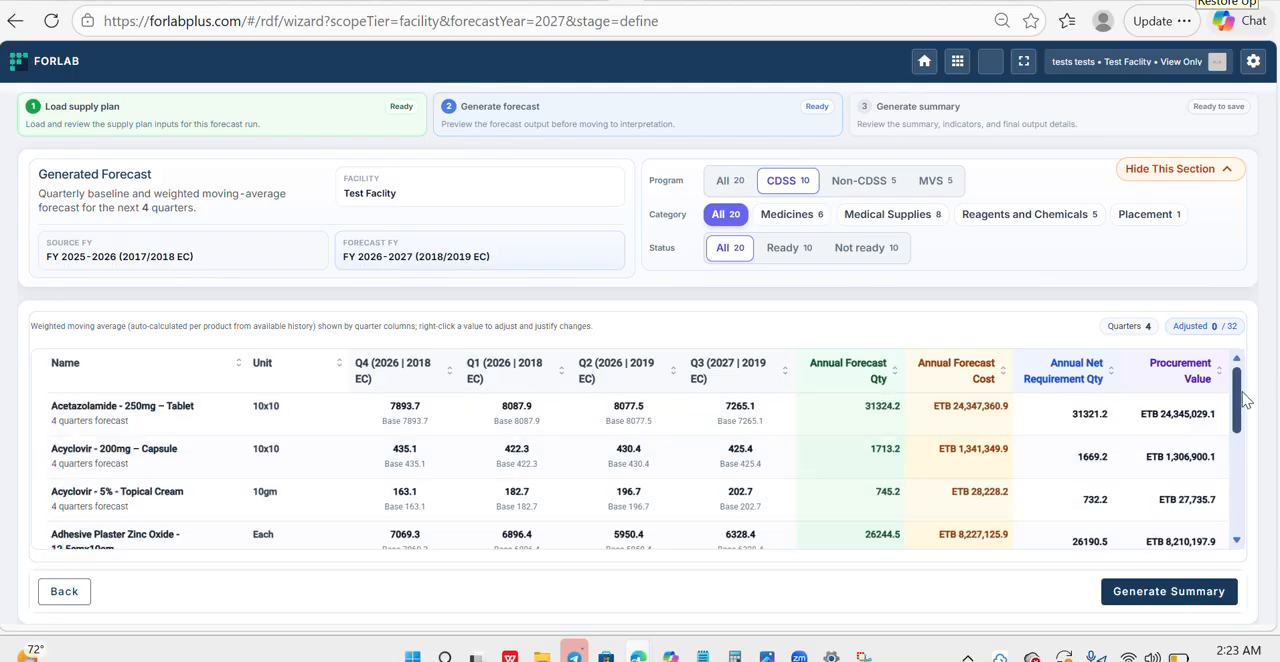
{"action": "mouse_move", "coordinate": [1188, 462]}
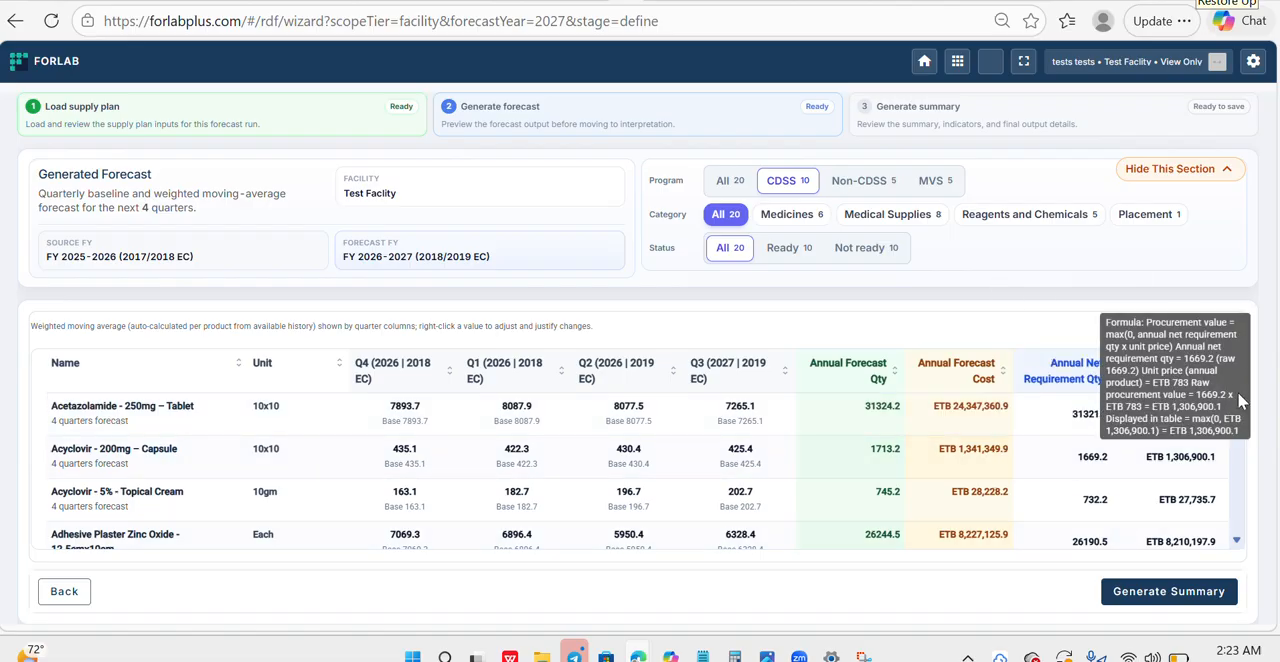
{"action": "scroll", "coordinate": [1238, 420], "scroll_direction": "down", "scroll_amount": 1}
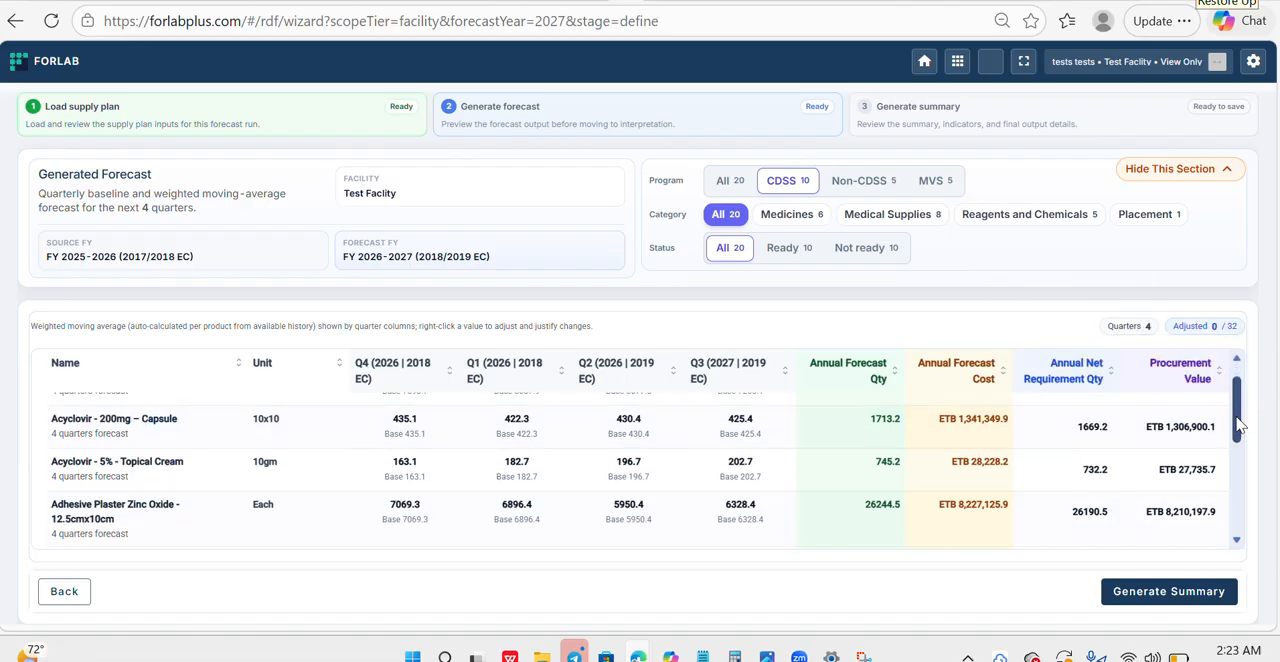
{"action": "left_click_drag", "start_coordinate": [1240, 434], "coordinate": [1245, 507]}
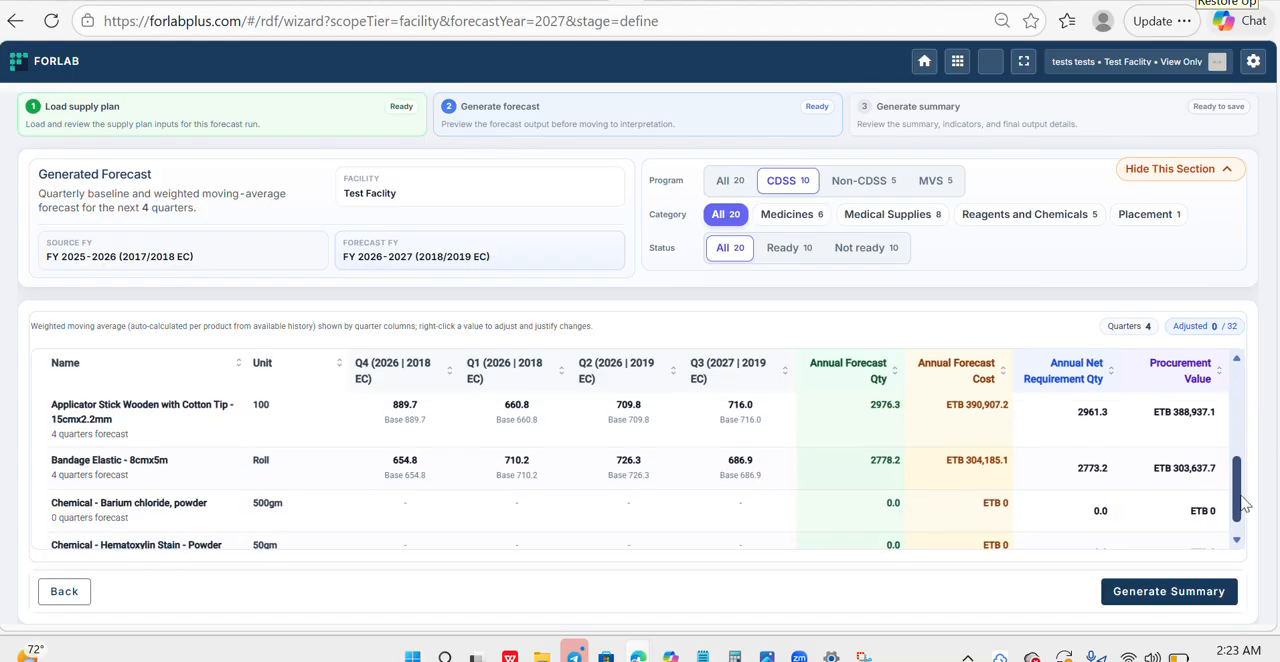
{"action": "scroll", "coordinate": [1218, 478], "scroll_direction": "up", "scroll_amount": 3}
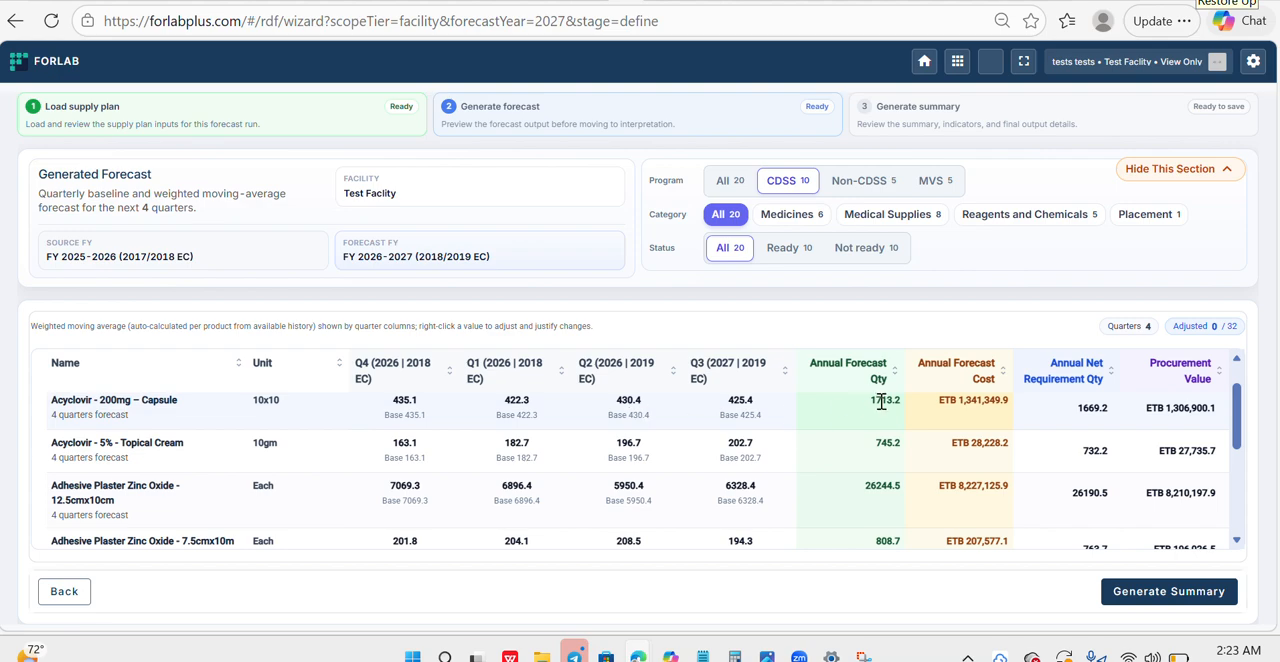
{"action": "right_click", "coordinate": [739, 406]}
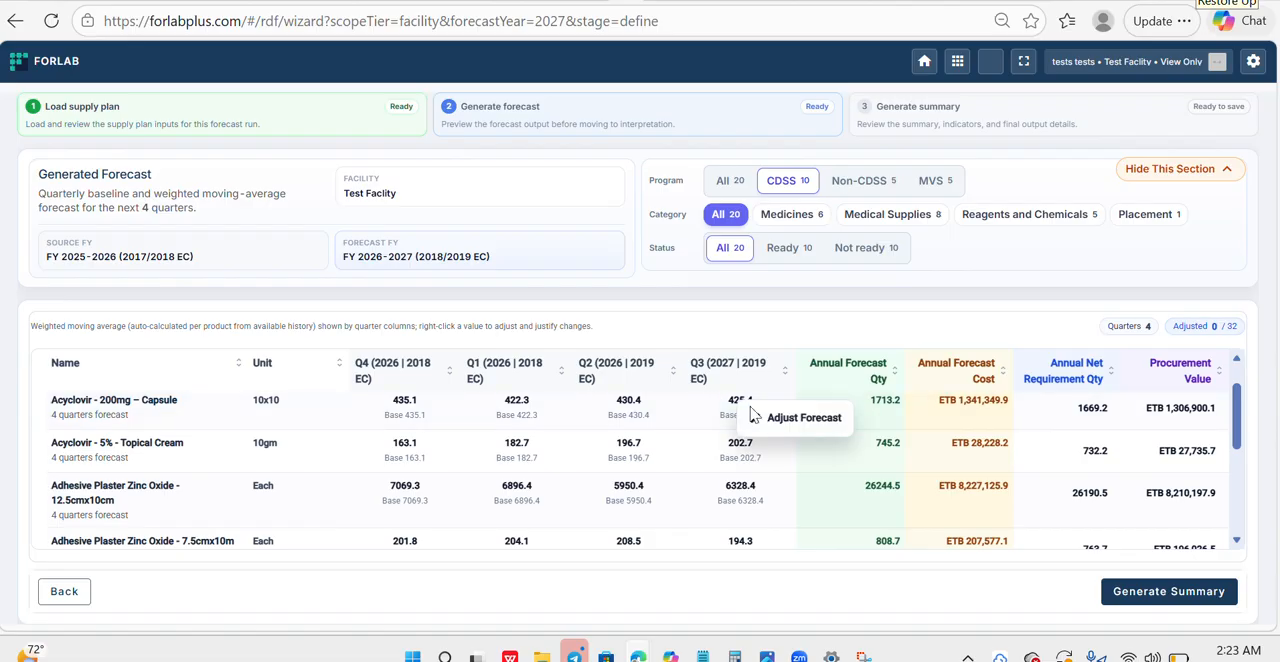
{"action": "left_click", "coordinate": [719, 398]}
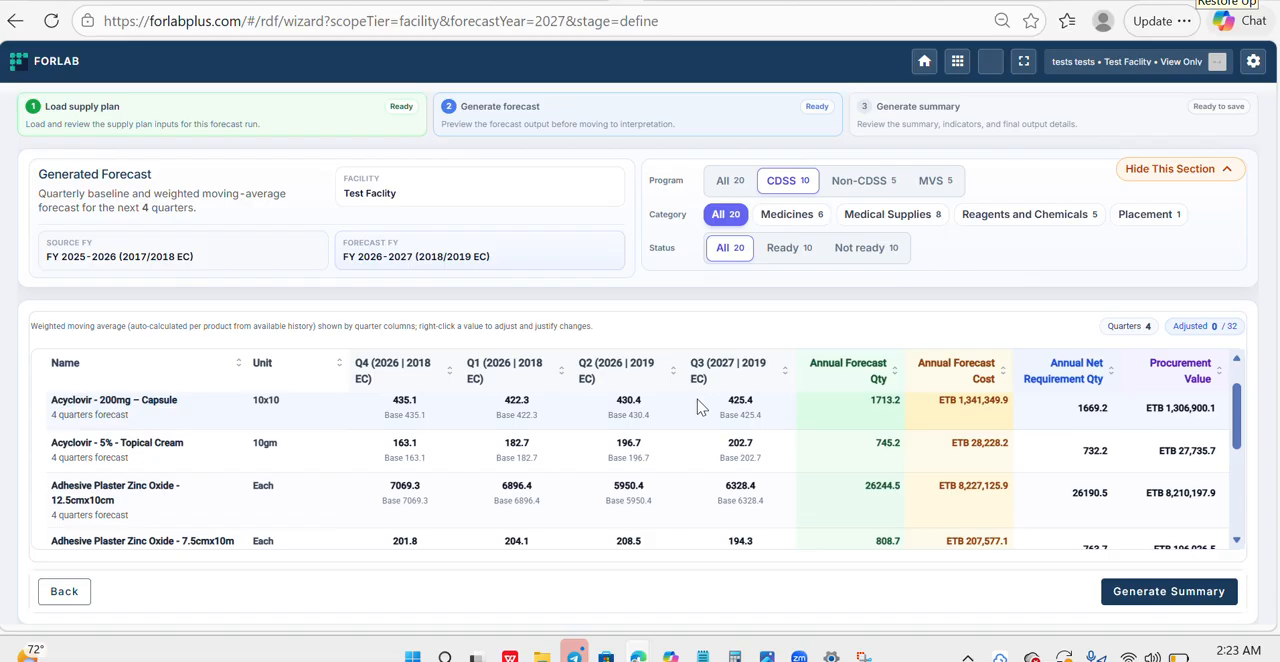
{"action": "right_click", "coordinate": [414, 410]}
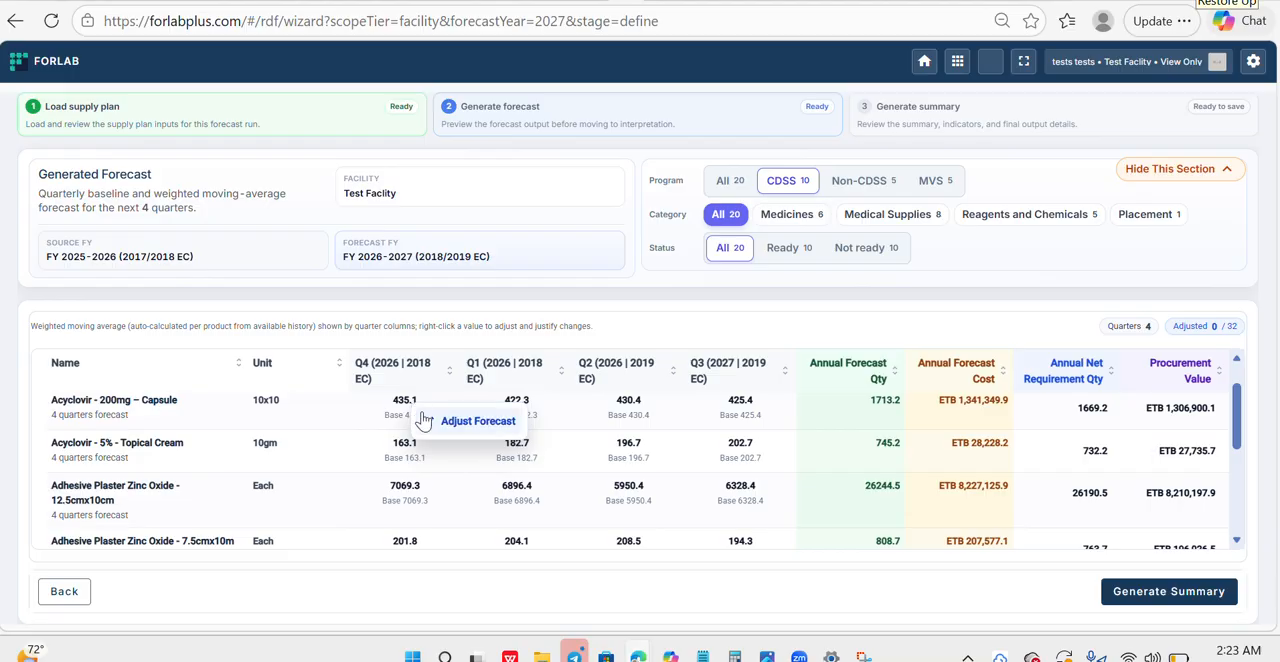
{"action": "left_click", "coordinate": [390, 397]}
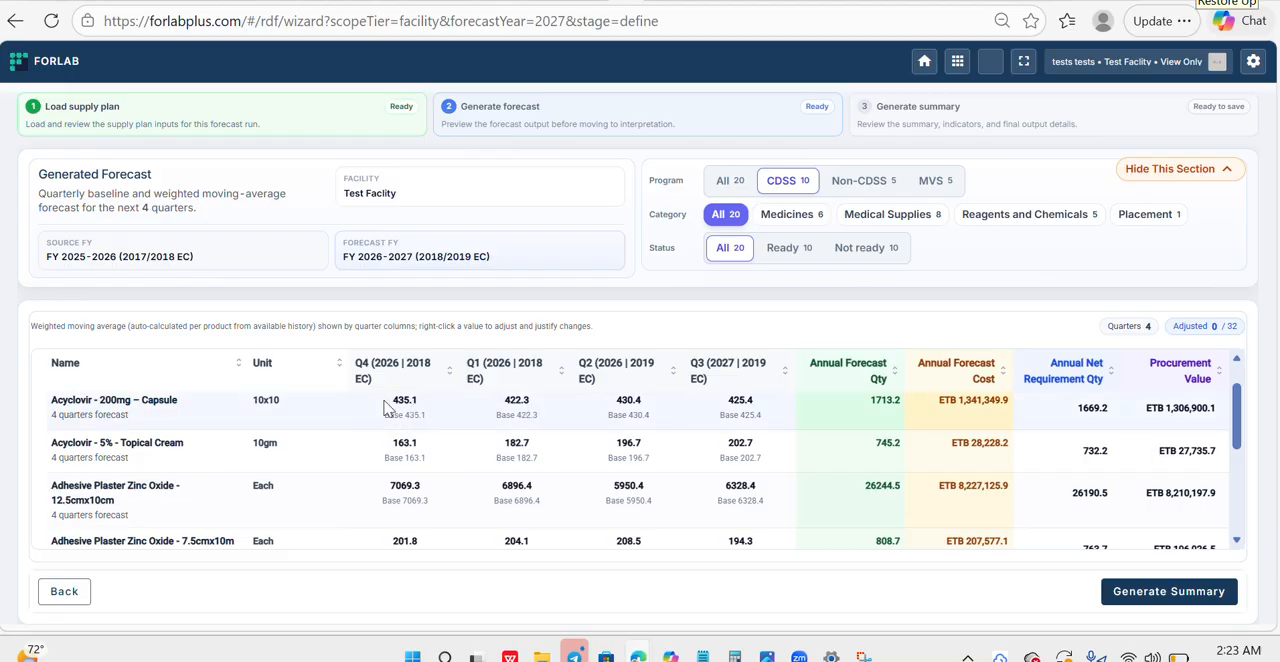
- Adjust the Q4 (2026 | 2018 EC) forecast of Acyclovir - 200mg – Capsule to 500 with the justification "long stock out" and save the adjustment
{"action": "right_click", "coordinate": [386, 407]}
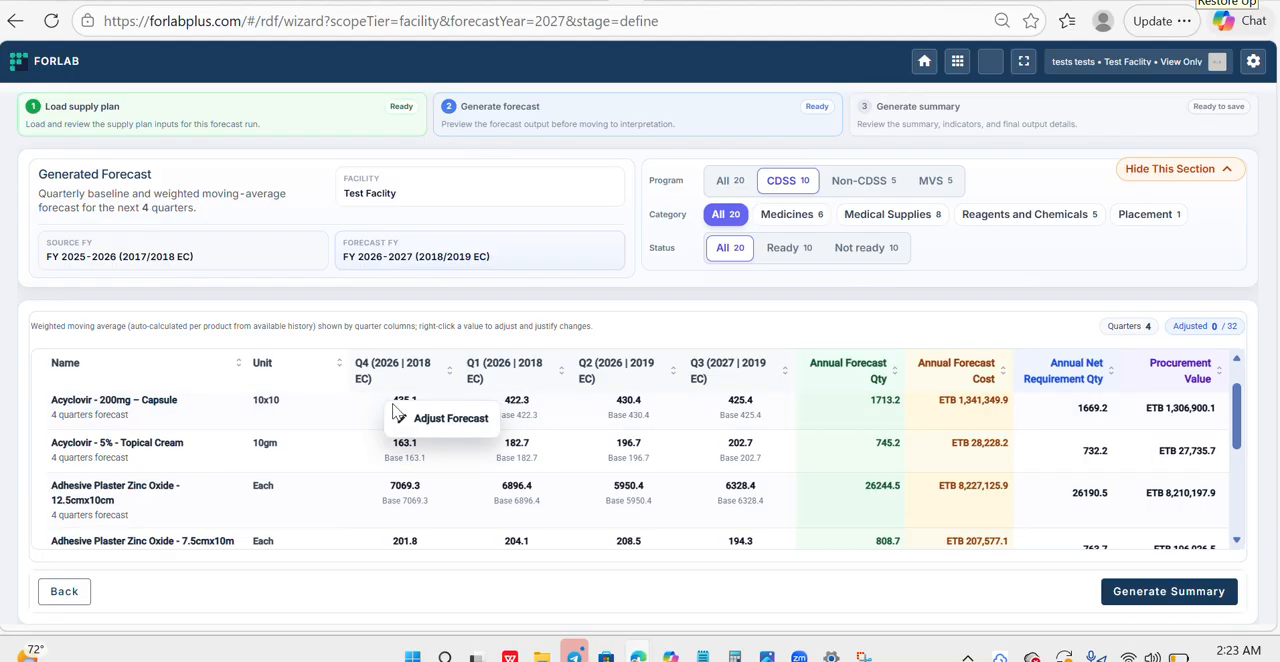
{"action": "left_click", "coordinate": [436, 419]}
{"action": "left_click", "coordinate": [506, 326]}
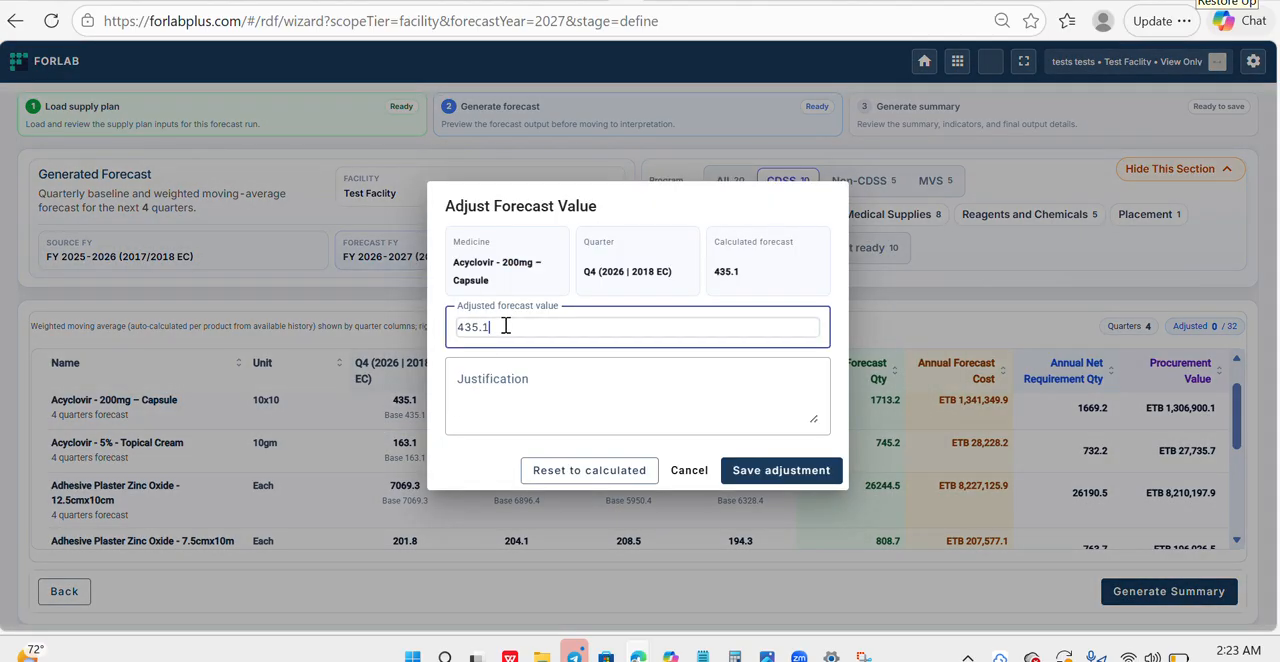
{"action": "key", "text": "BackSpace"}
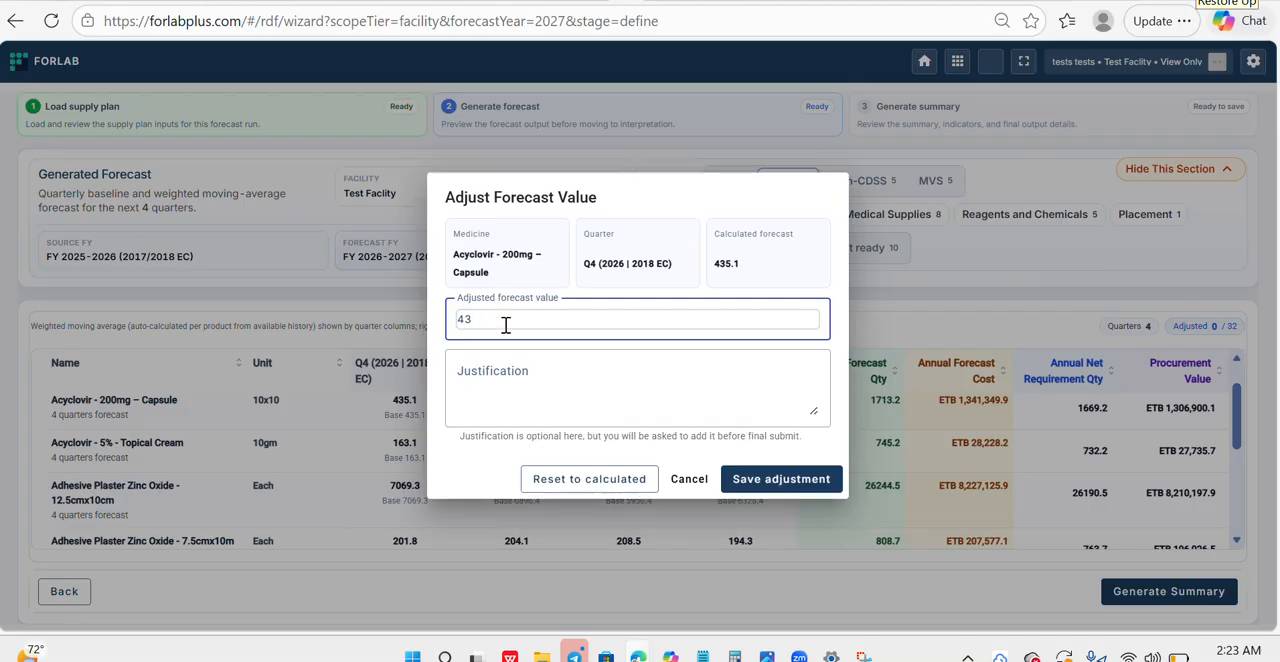
{"action": "key", "text": "BackSpace"}
{"action": "key", "text": "BackSpace"}
{"action": "type", "text": "500"}
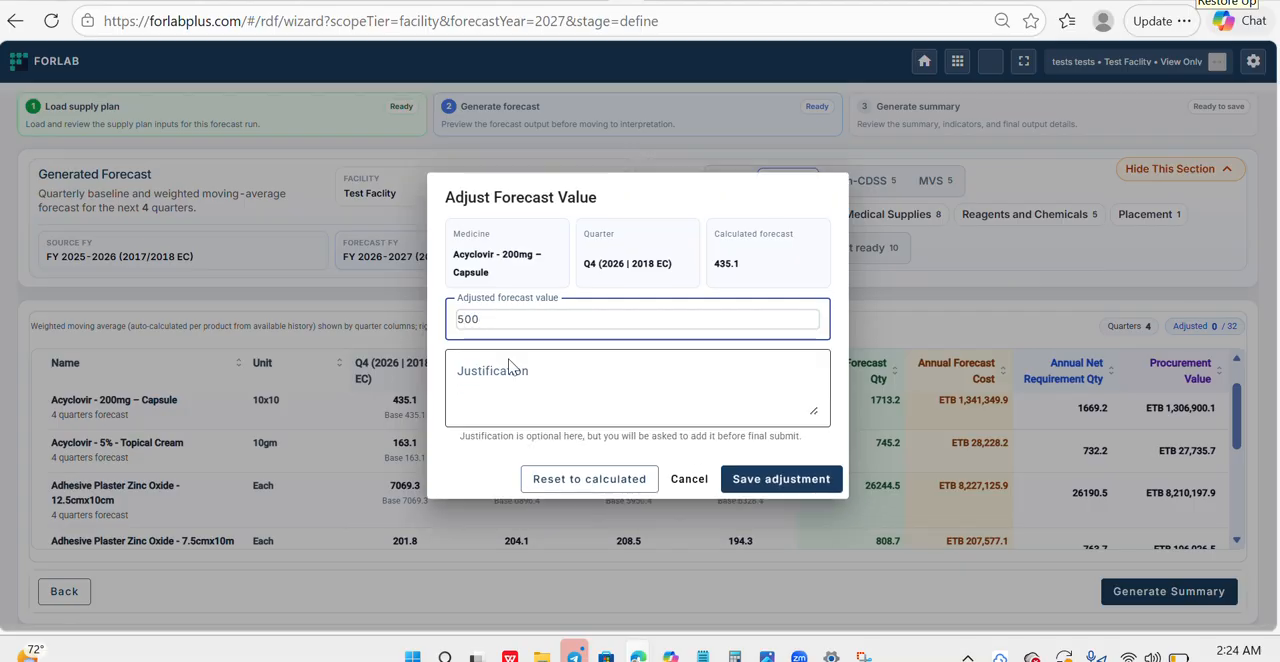
{"action": "left_click", "coordinate": [506, 384]}
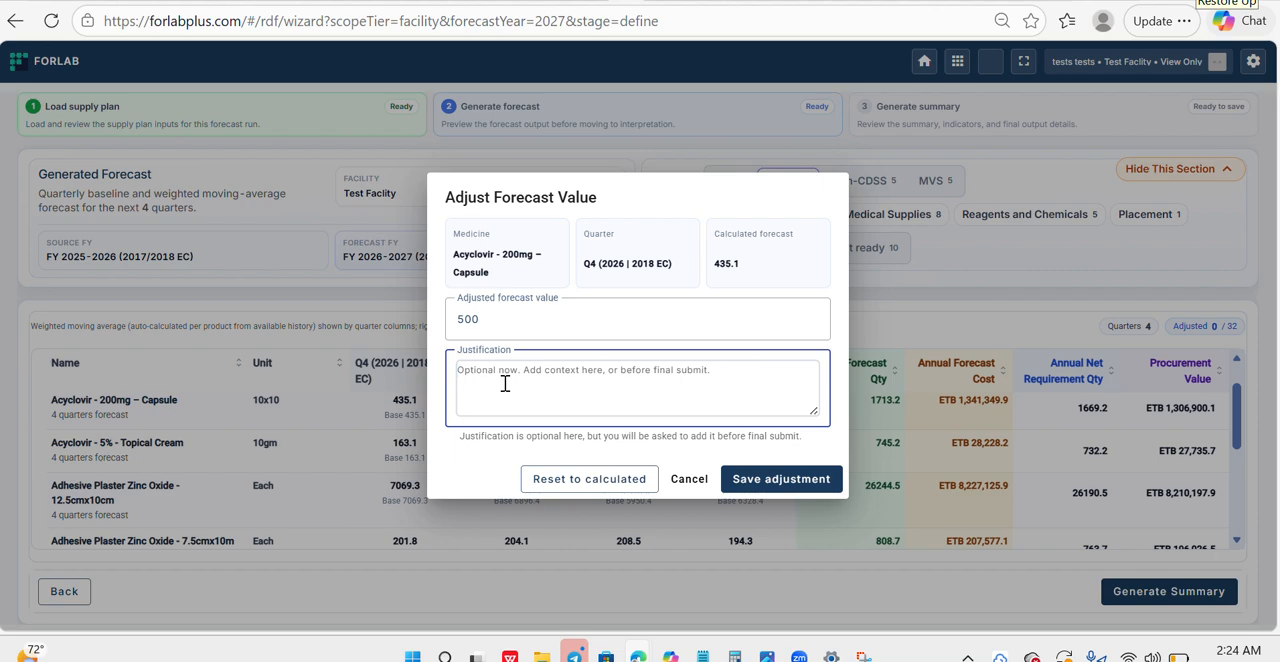
{"action": "type", "text": "long stock out"}
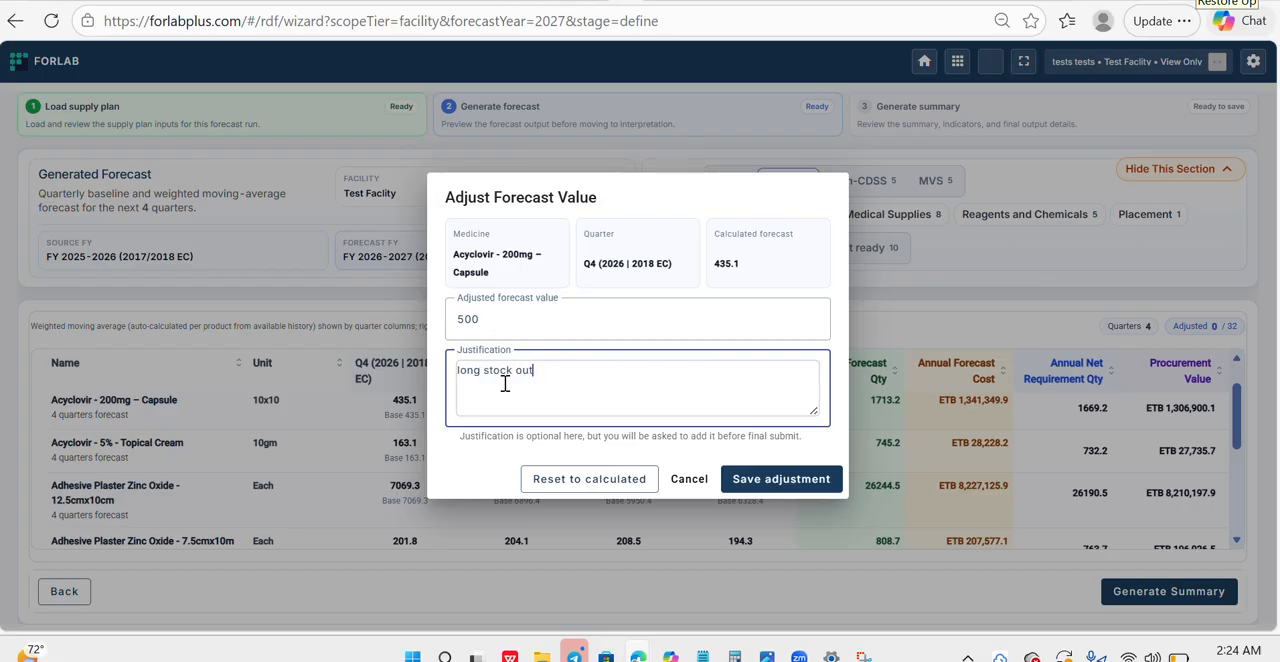
{"action": "left_click", "coordinate": [772, 482]}
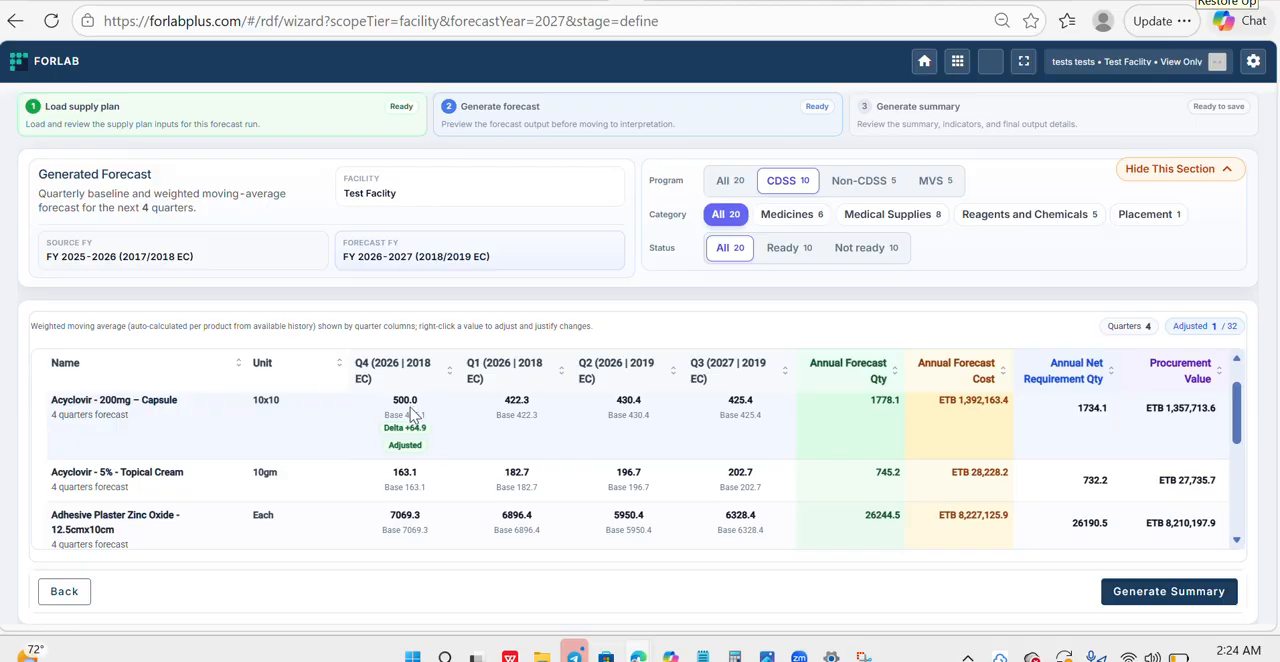
- Review the adjusted Acyclovir 200mg row and check that its Q1 and Q3 forecast values offer the adjustment option
{"action": "mouse_move", "coordinate": [417, 448]}
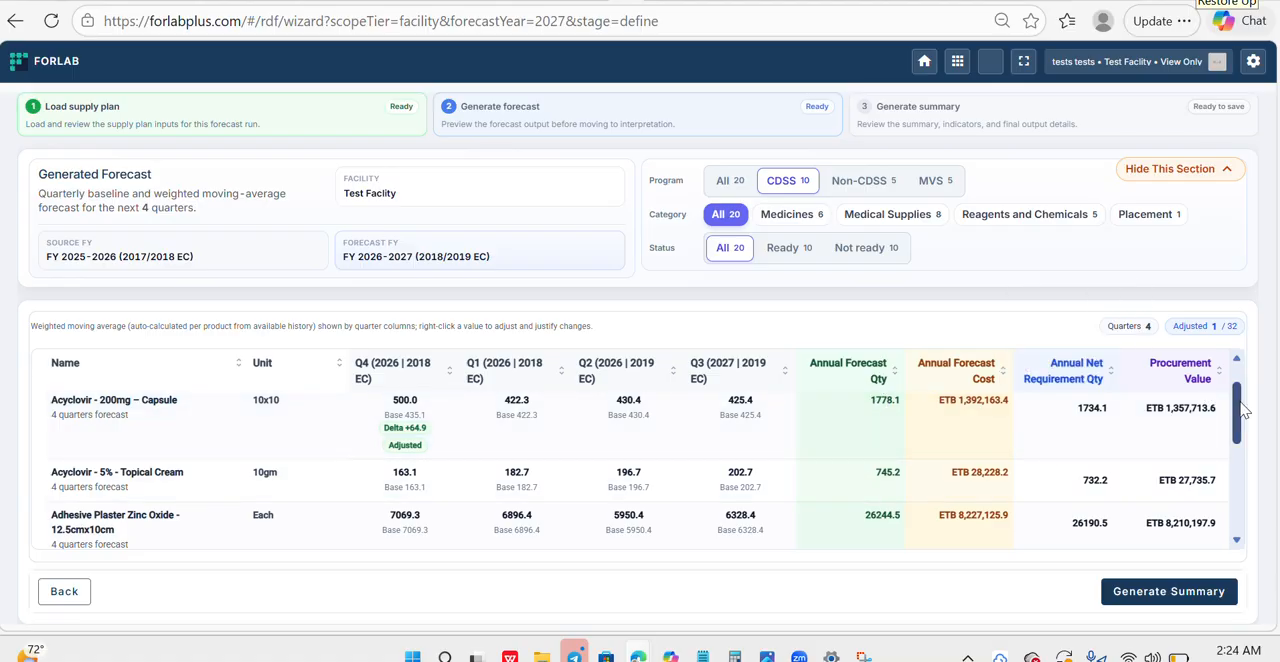
{"action": "mouse_move", "coordinate": [1236, 412]}
{"action": "left_mouse_down"}
{"action": "mouse_move", "coordinate": [1237, 433]}
{"action": "mouse_move", "coordinate": [1237, 402]}
{"action": "left_mouse_up"}
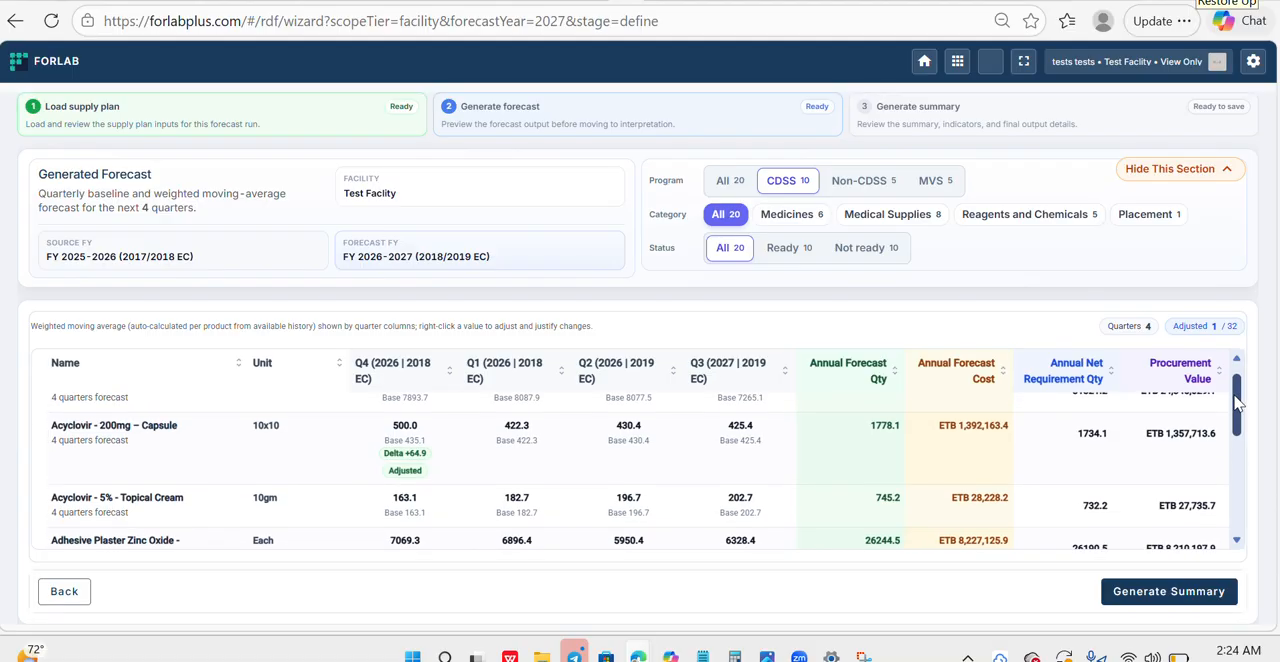
{"action": "left_click_drag", "start_coordinate": [1237, 403], "coordinate": [1236, 407]}
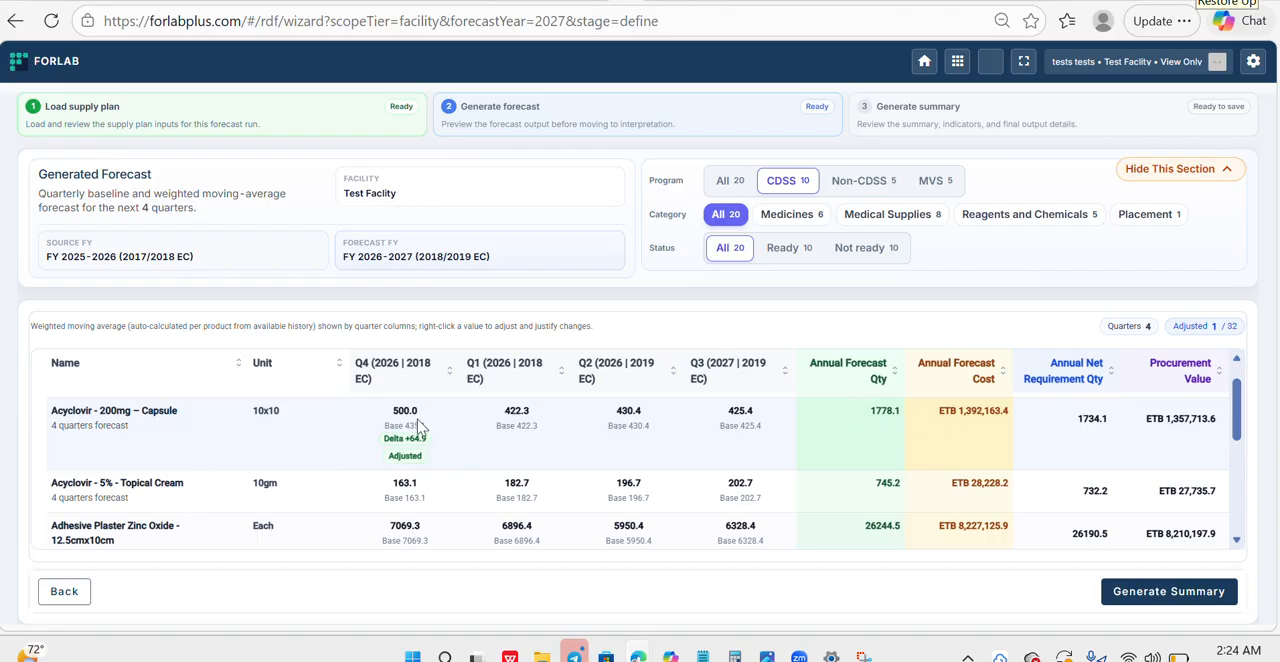
{"action": "right_click", "coordinate": [515, 430]}
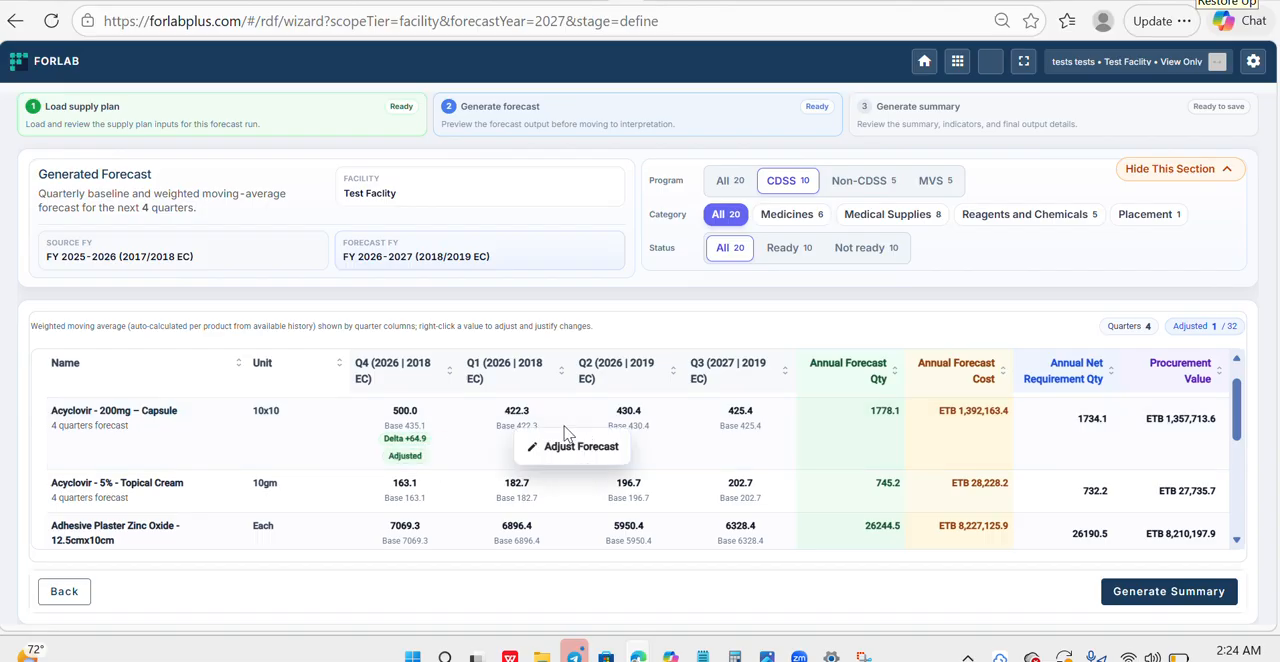
{"action": "left_click", "coordinate": [733, 405]}
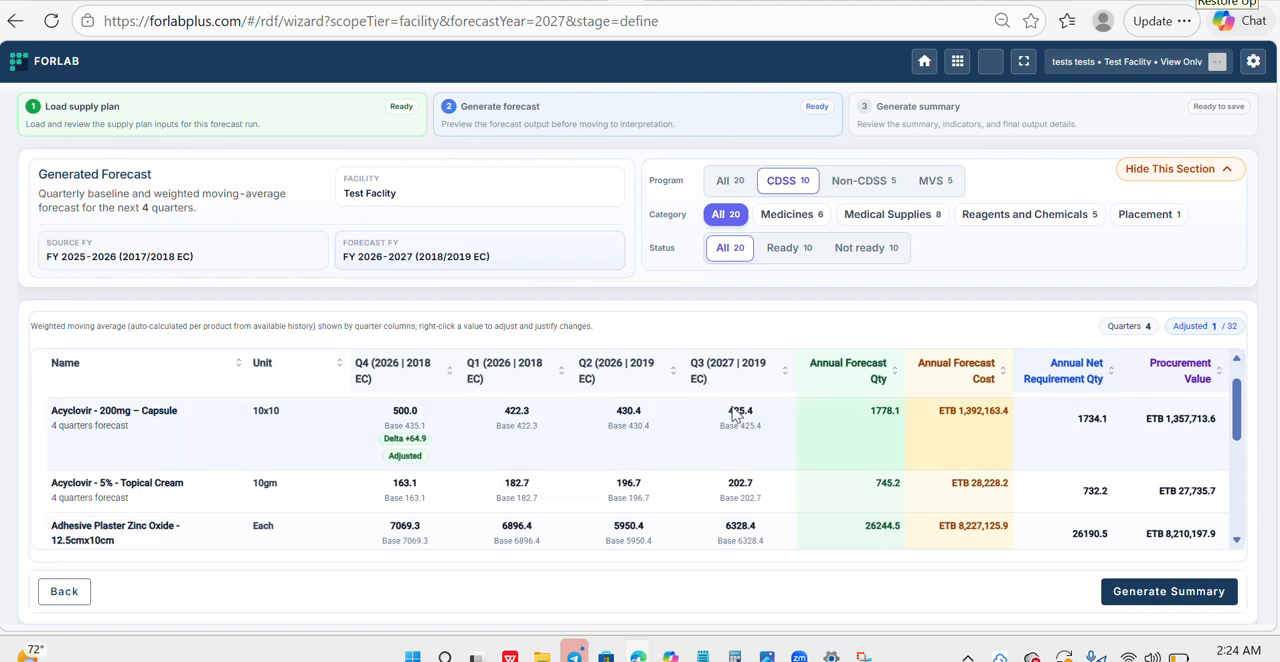
{"action": "right_click", "coordinate": [735, 414]}
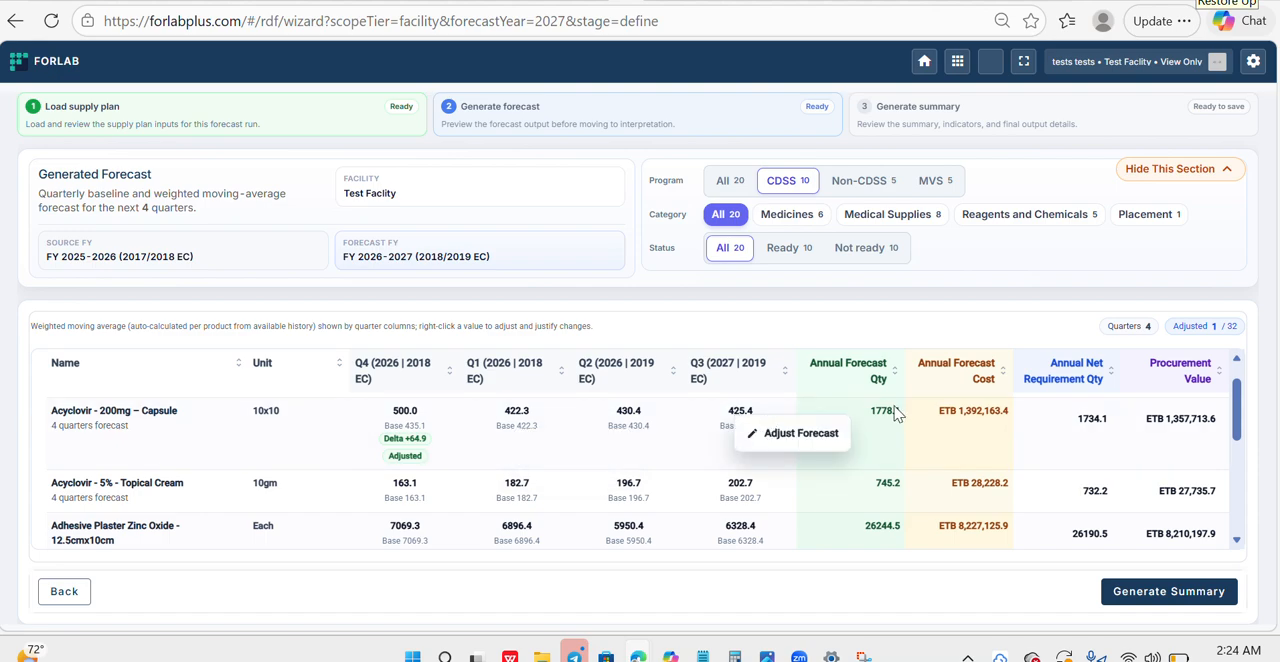
{"action": "left_click", "coordinate": [1240, 425]}
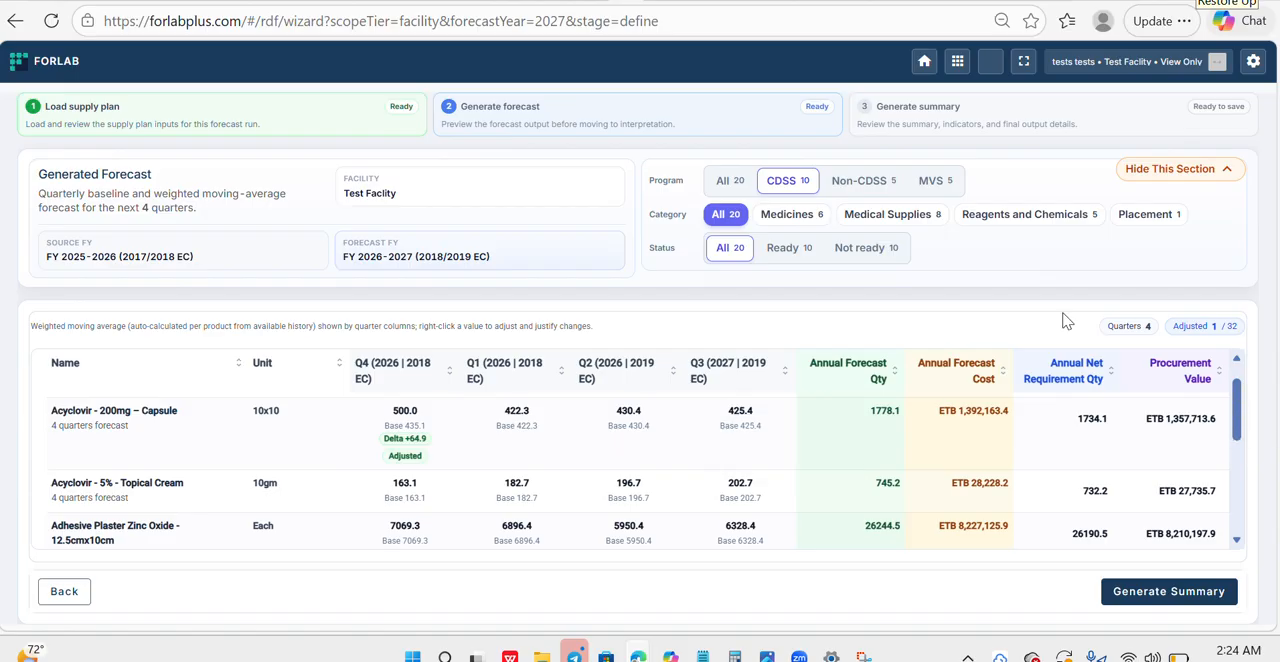
- Filter the generated forecast to the Medicines category across all programs and review the listed products
{"action": "left_click", "coordinate": [782, 218]}
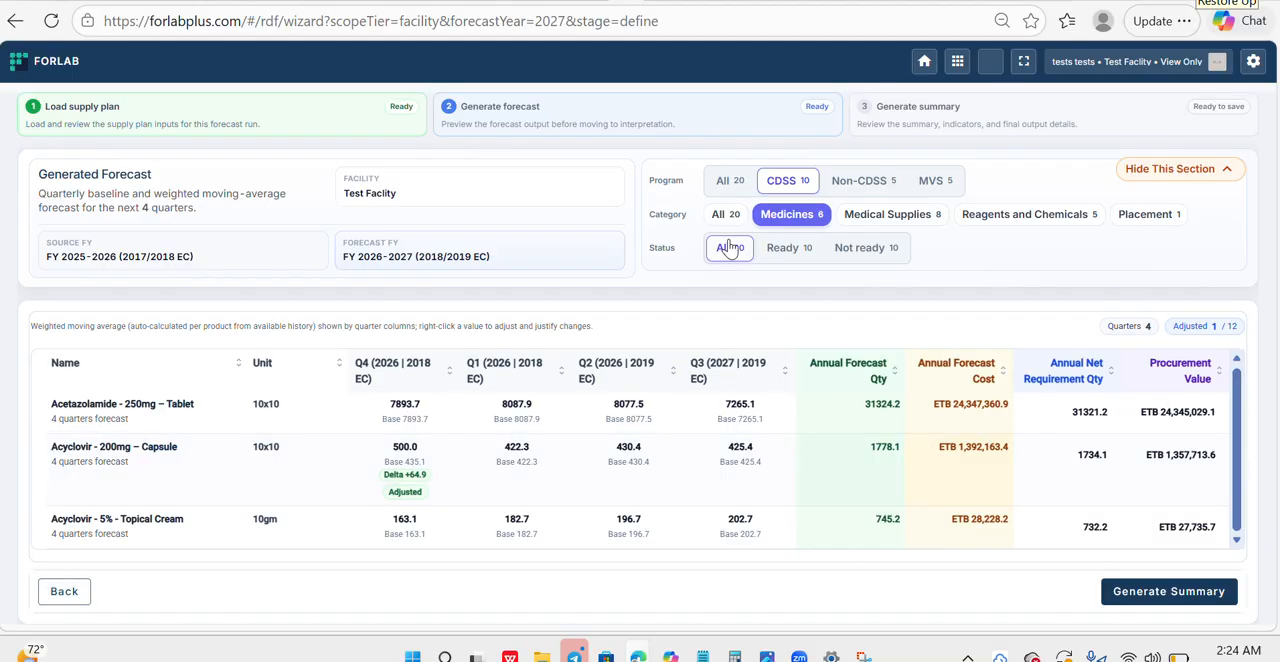
{"action": "left_click", "coordinate": [713, 185]}
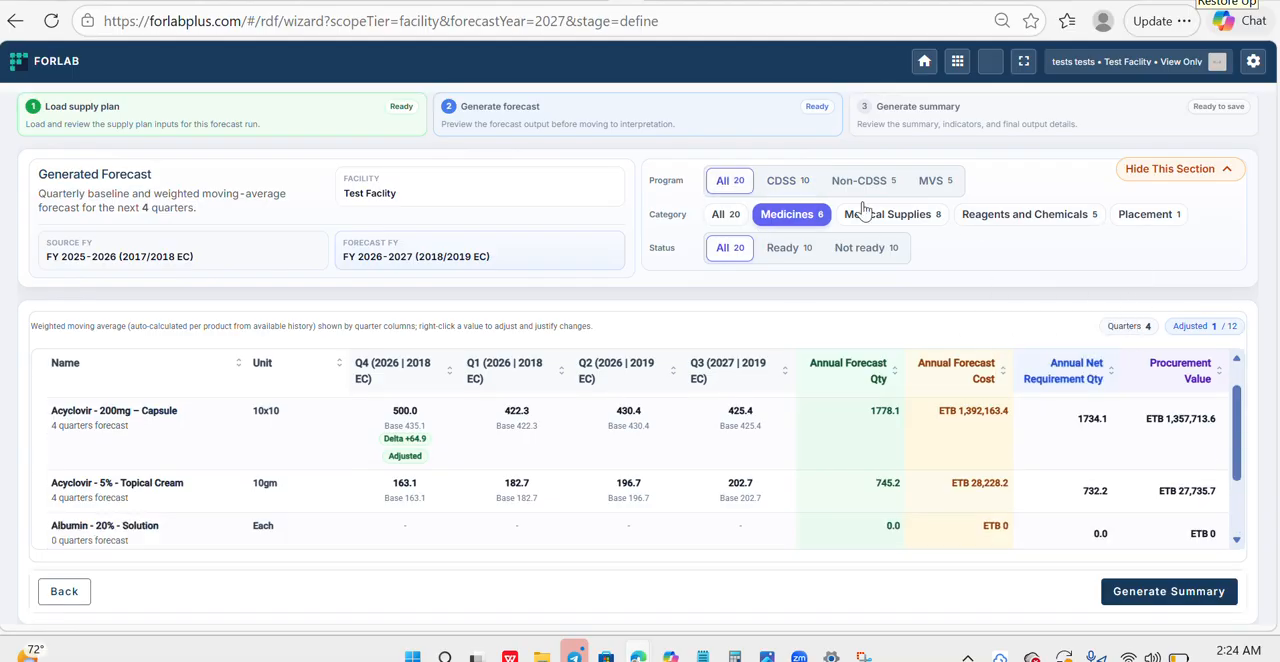
{"action": "left_click_drag", "start_coordinate": [1240, 420], "coordinate": [1238, 505]}
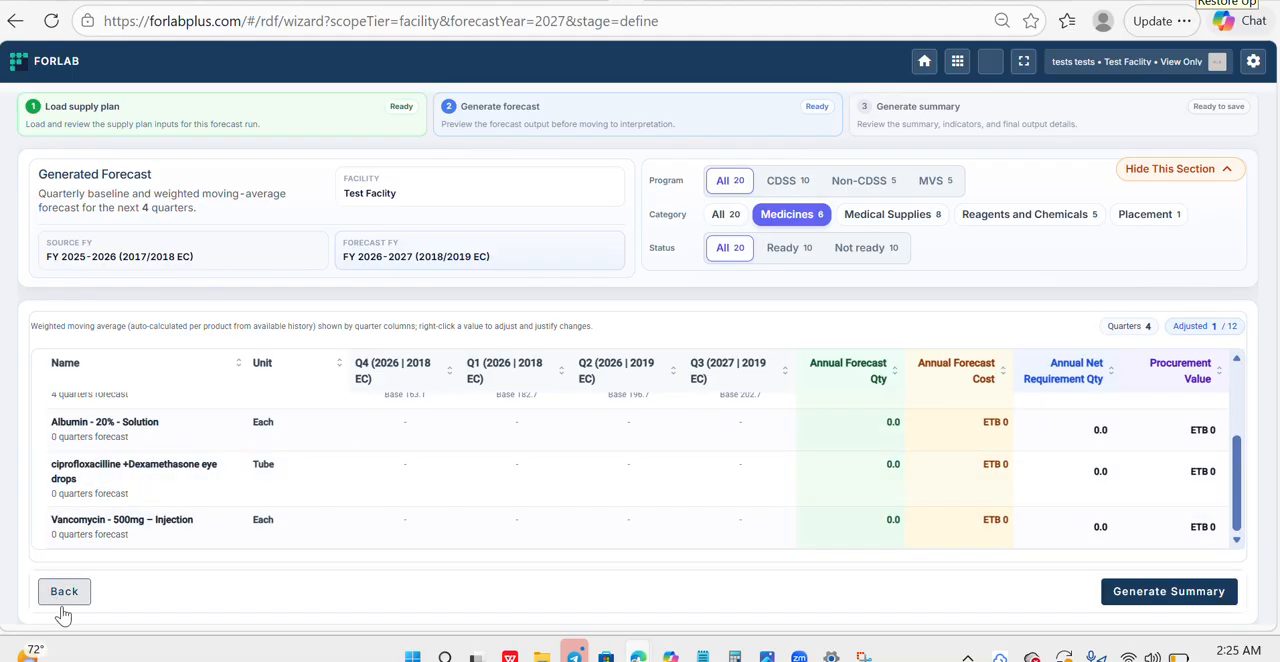
- Restart the Conduct Forecast workflow from the launchpad and generate the FY 2026-2027 forecast for all programs and categories
{"action": "left_click", "coordinate": [62, 591]}
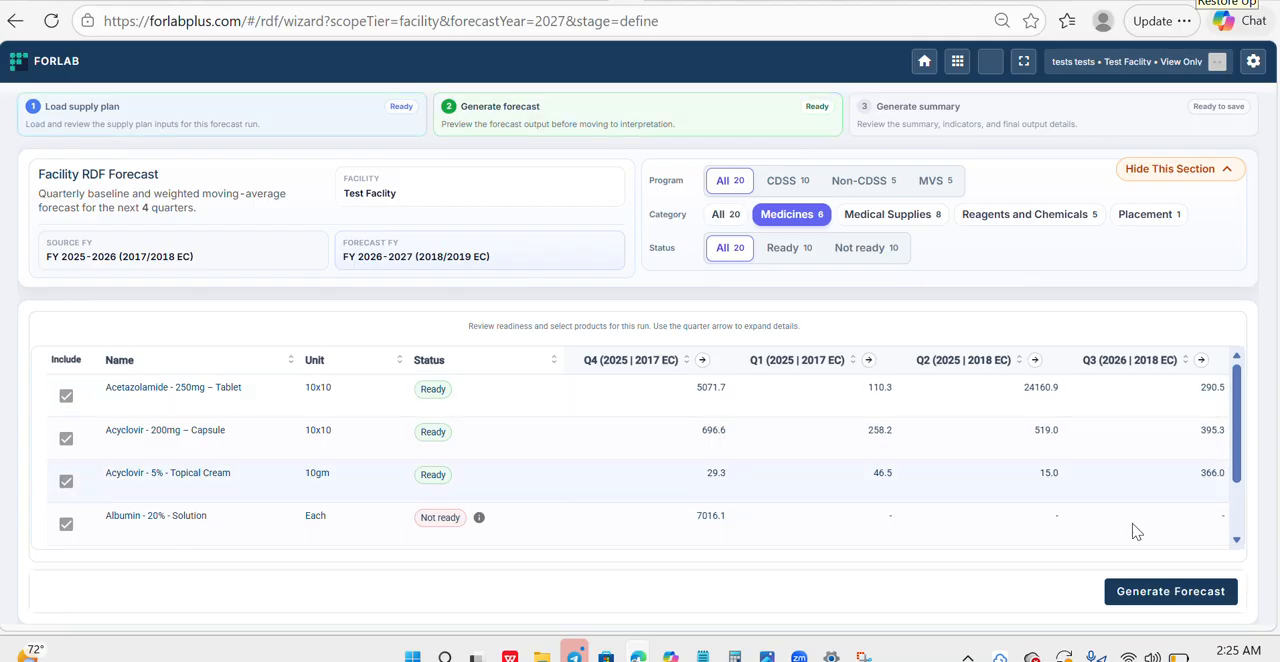
{"action": "left_click", "coordinate": [55, 66]}
{"action": "left_click", "coordinate": [348, 345]}
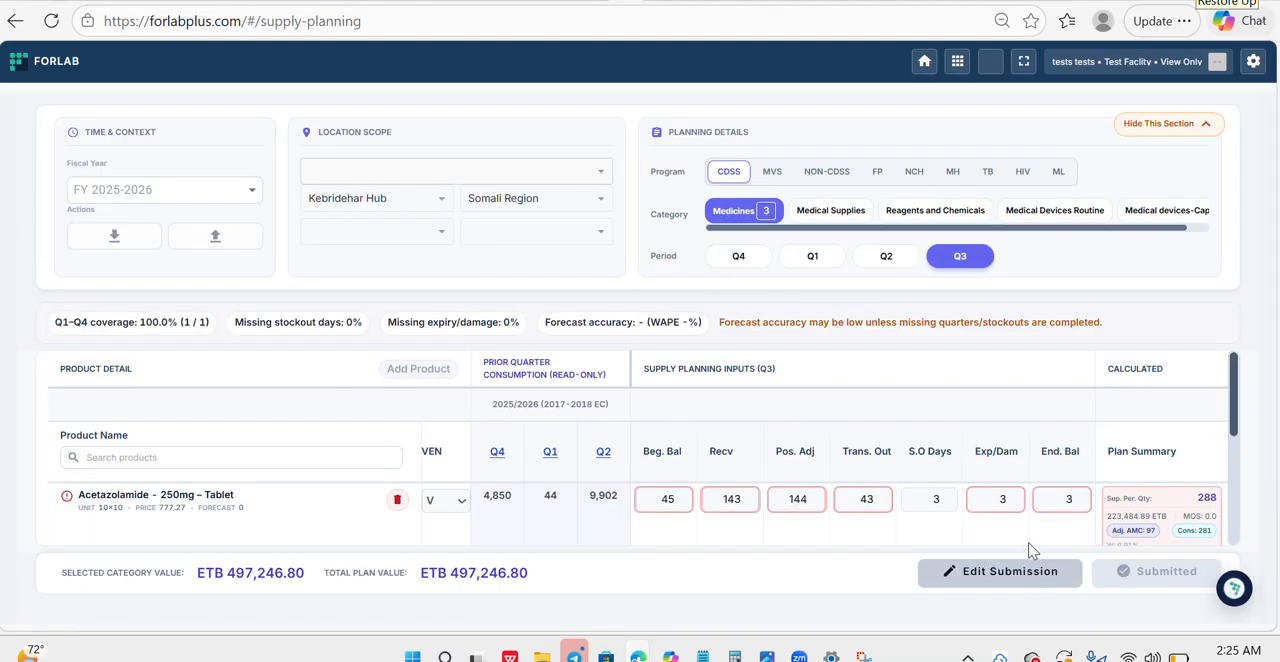
{"action": "left_click", "coordinate": [31, 64]}
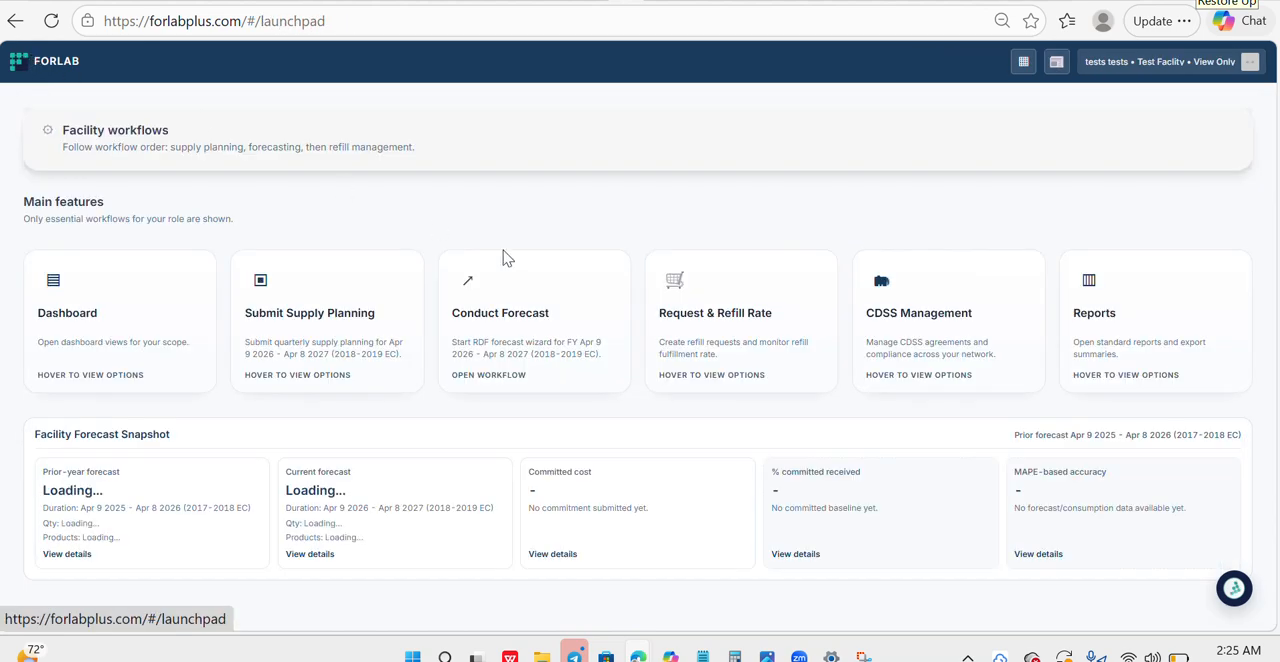
{"action": "left_click", "coordinate": [526, 322]}
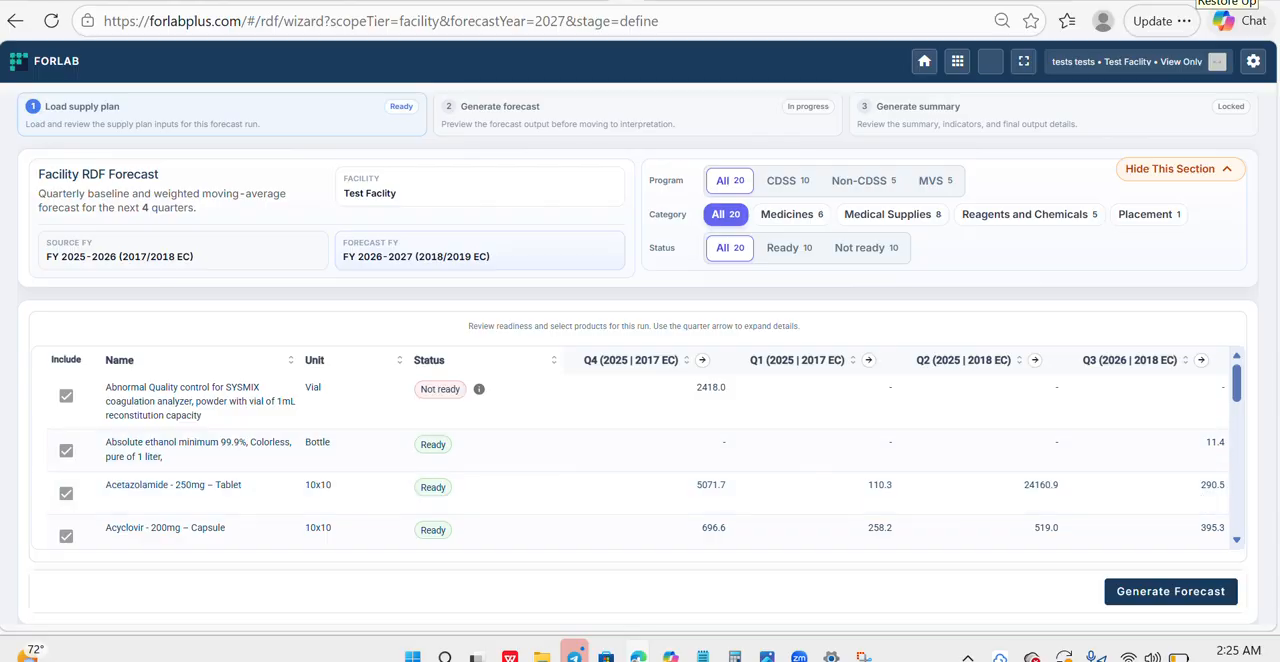
{"action": "left_click_drag", "start_coordinate": [1236, 375], "coordinate": [1237, 431]}
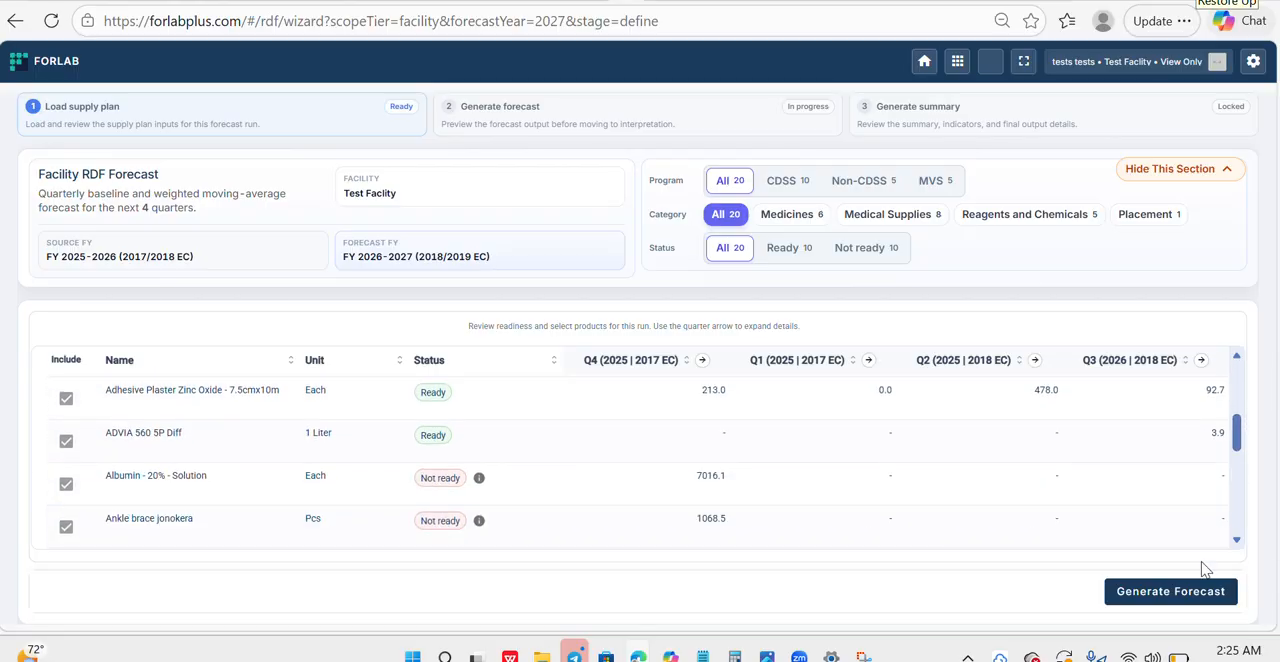
{"action": "left_click", "coordinate": [1199, 596]}
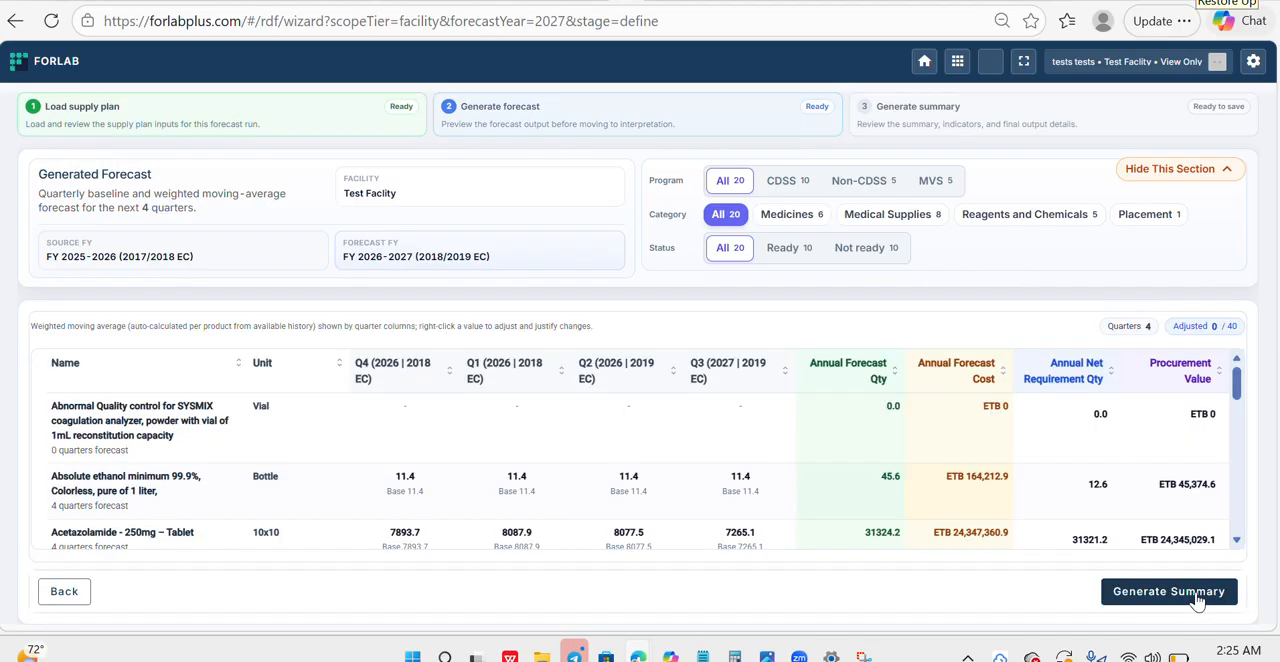
{"action": "left_click_drag", "start_coordinate": [1240, 397], "coordinate": [1243, 433]}
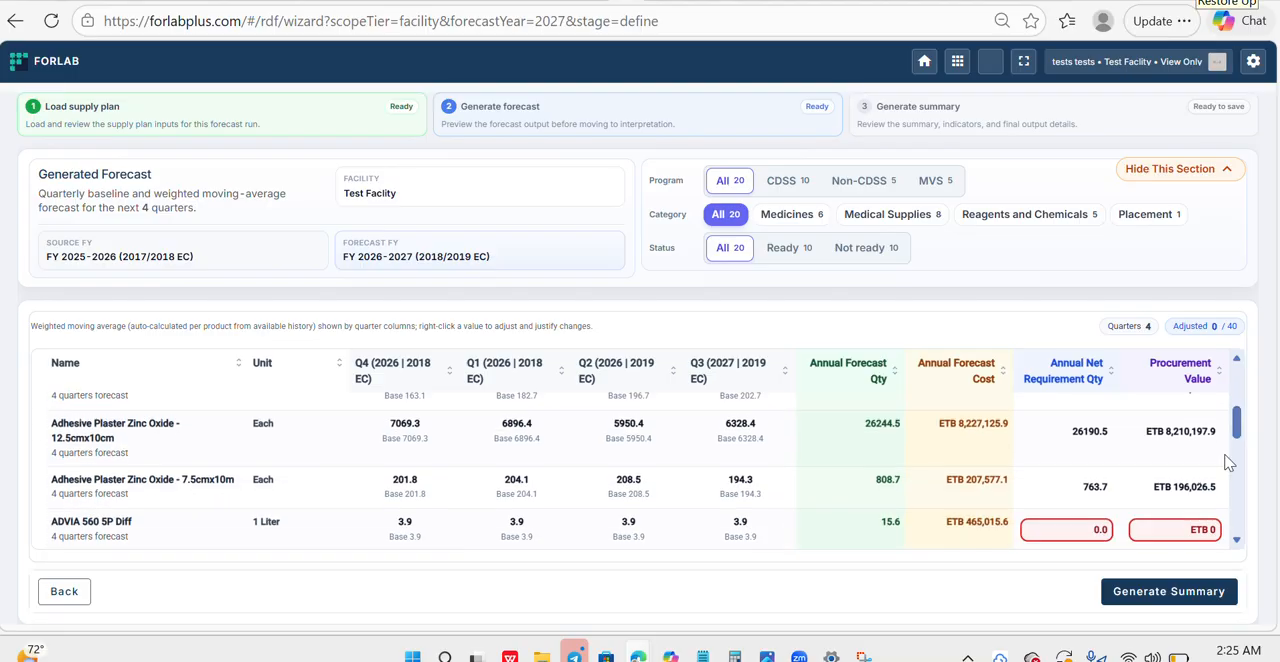
- Generate the forecast summary with a previous year allocated budget of 4000000 and an expected allocation of 4500000
{"action": "left_click", "coordinate": [1192, 600]}
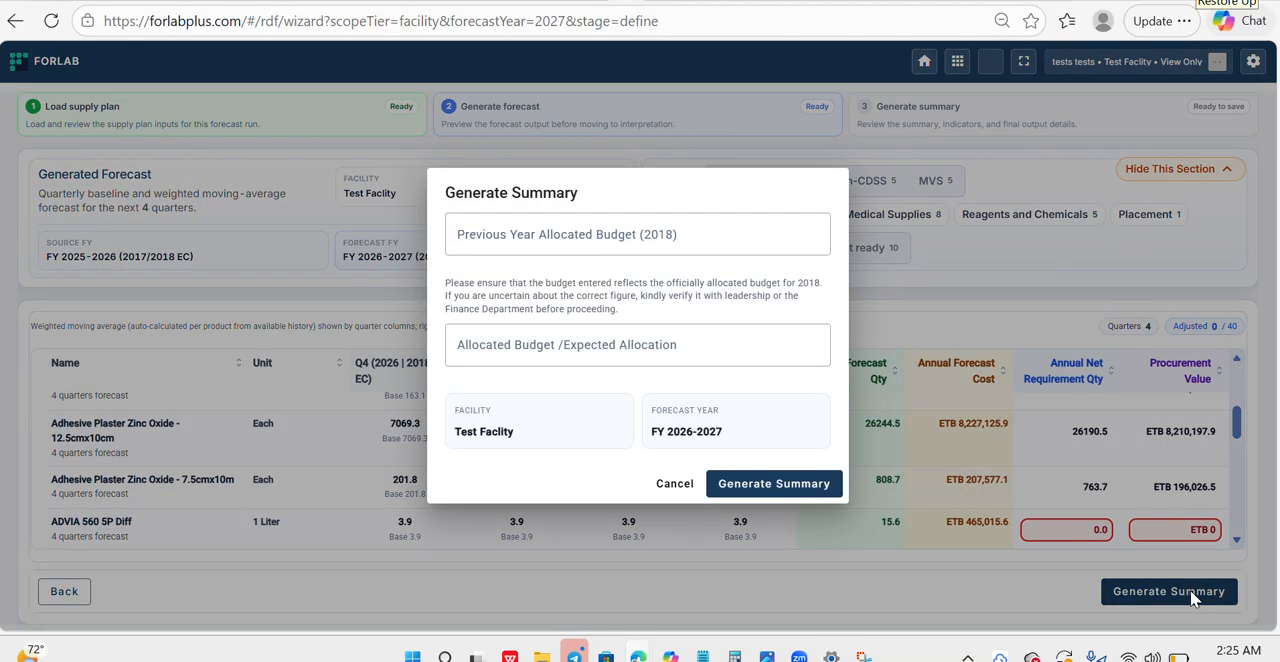
{"action": "left_click", "coordinate": [476, 234]}
{"action": "left_click", "coordinate": [533, 276]}
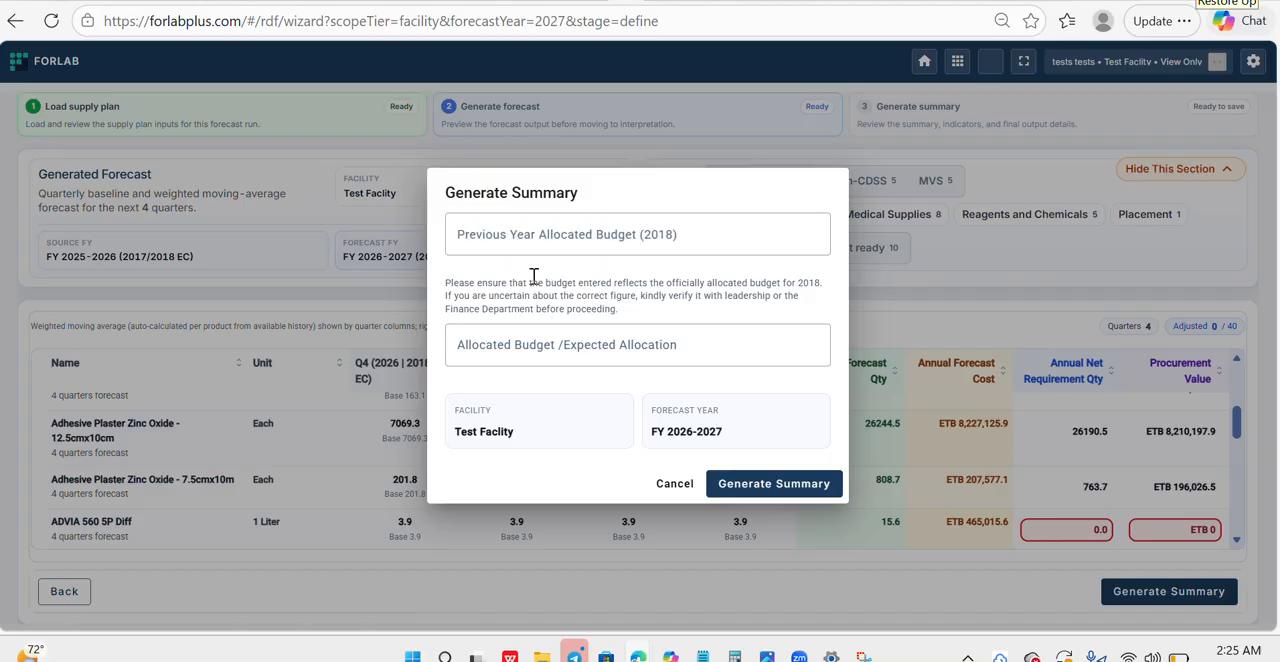
{"action": "left_click", "coordinate": [614, 234]}
{"action": "type", "text": "4000000"}
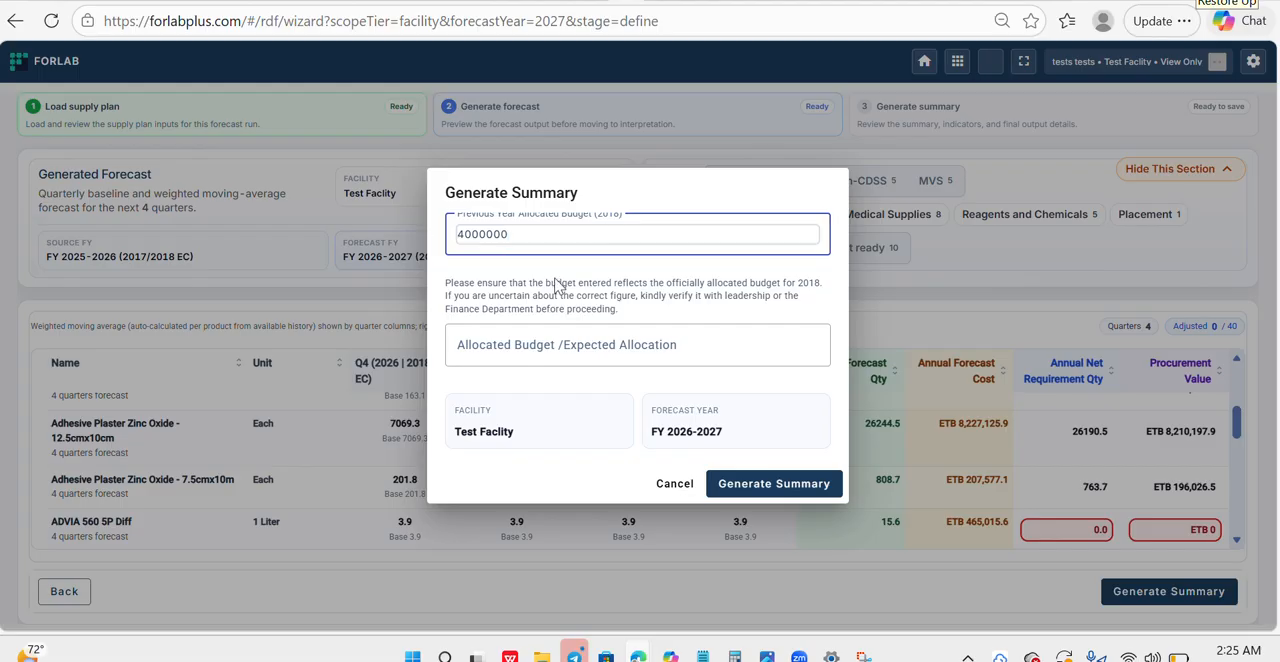
{"action": "left_click", "coordinate": [501, 346]}
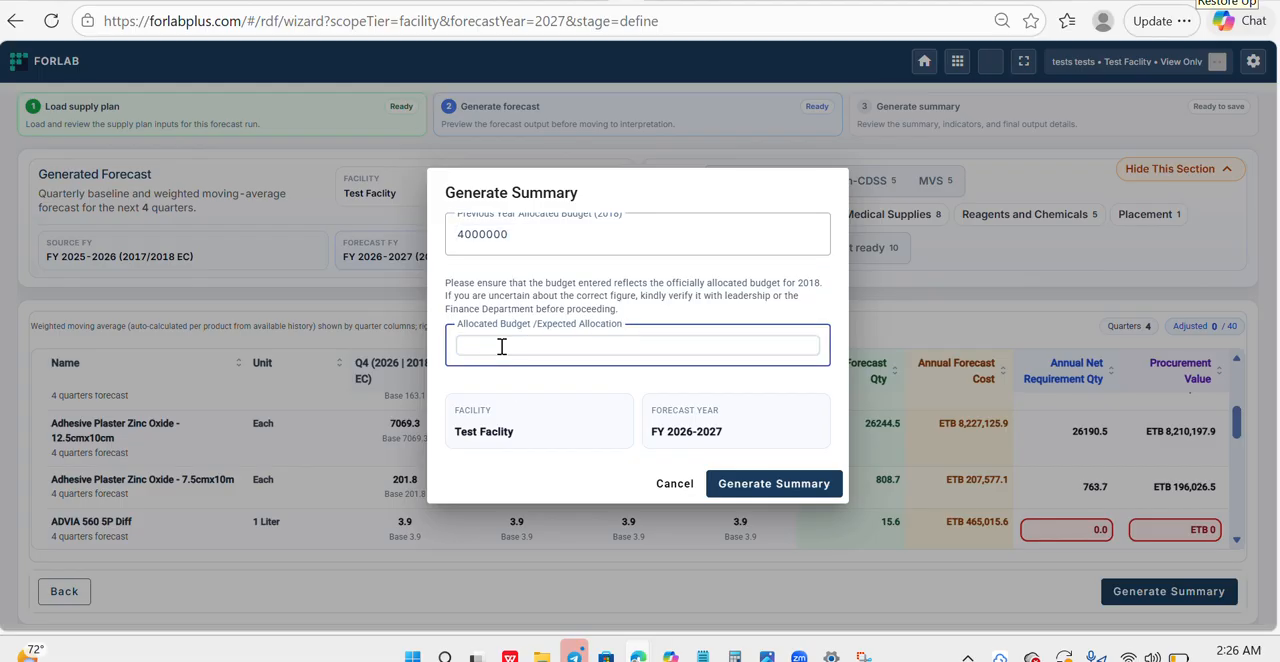
{"action": "left_click", "coordinate": [515, 378]}
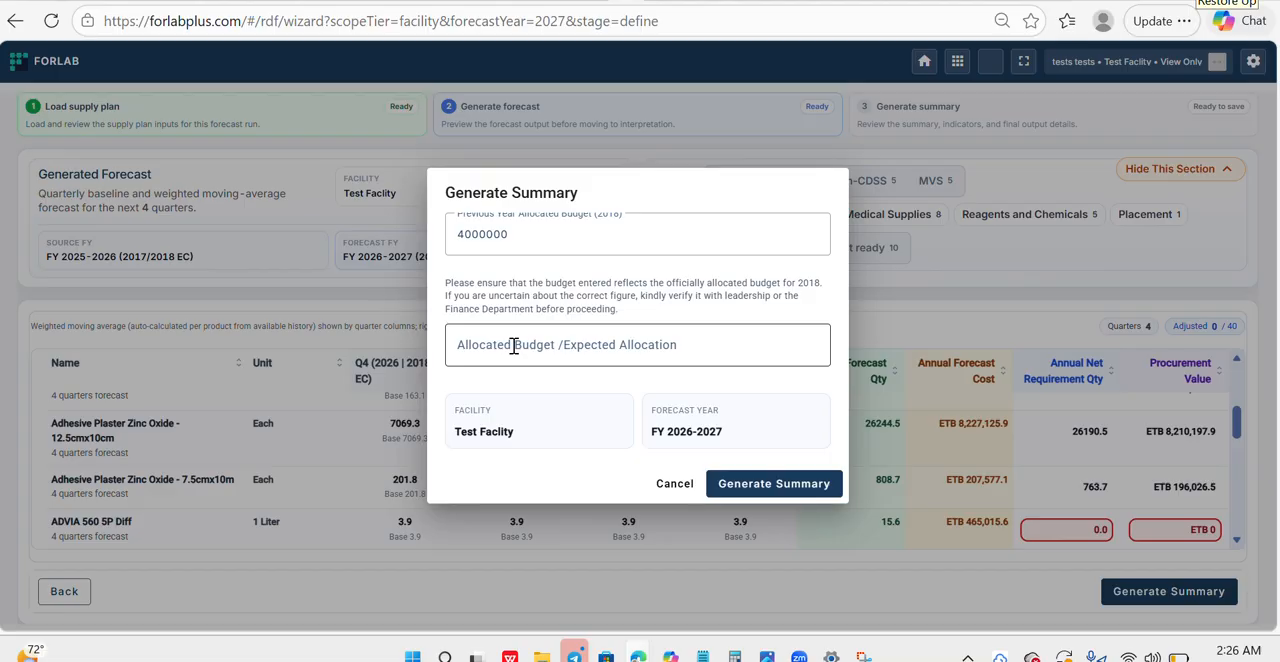
{"action": "left_click", "coordinate": [513, 346]}
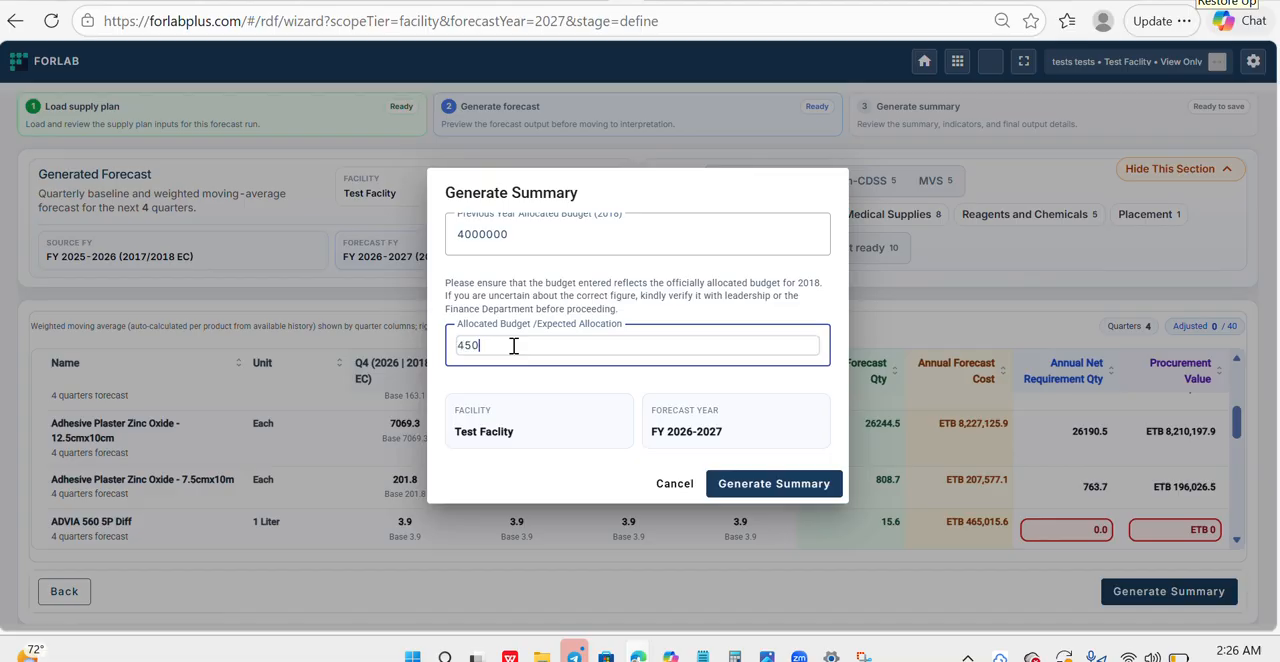
{"action": "left_click", "coordinate": [564, 412]}
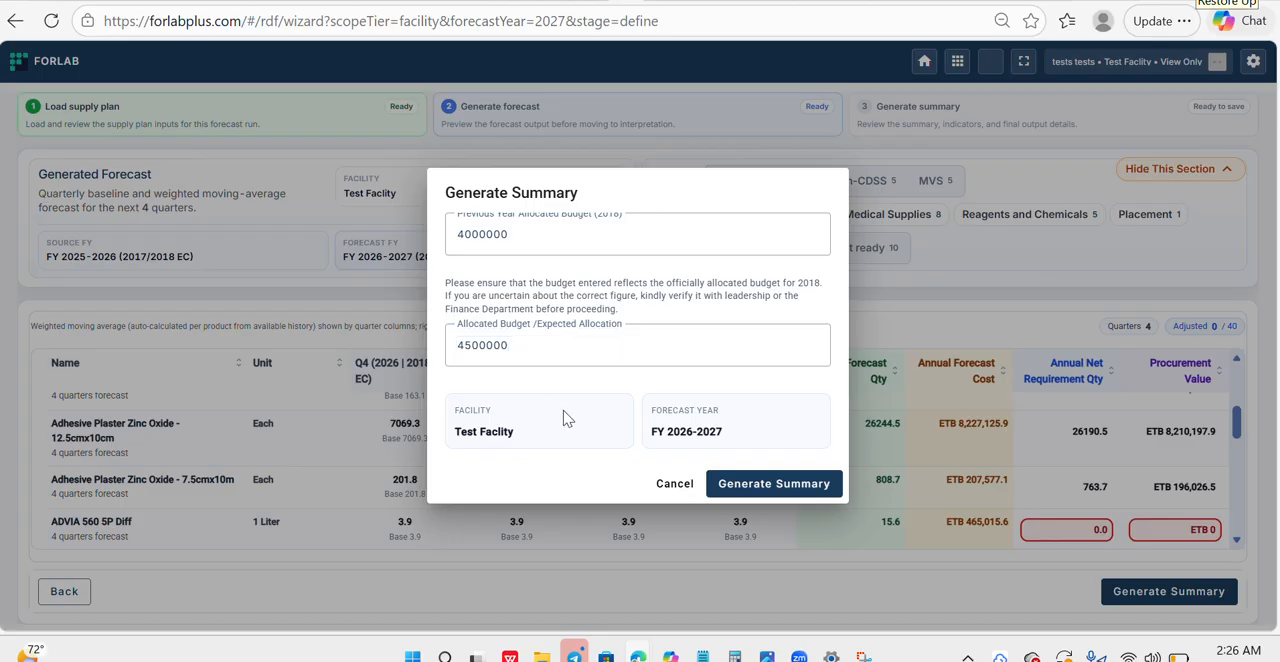
{"action": "left_click", "coordinate": [764, 480]}
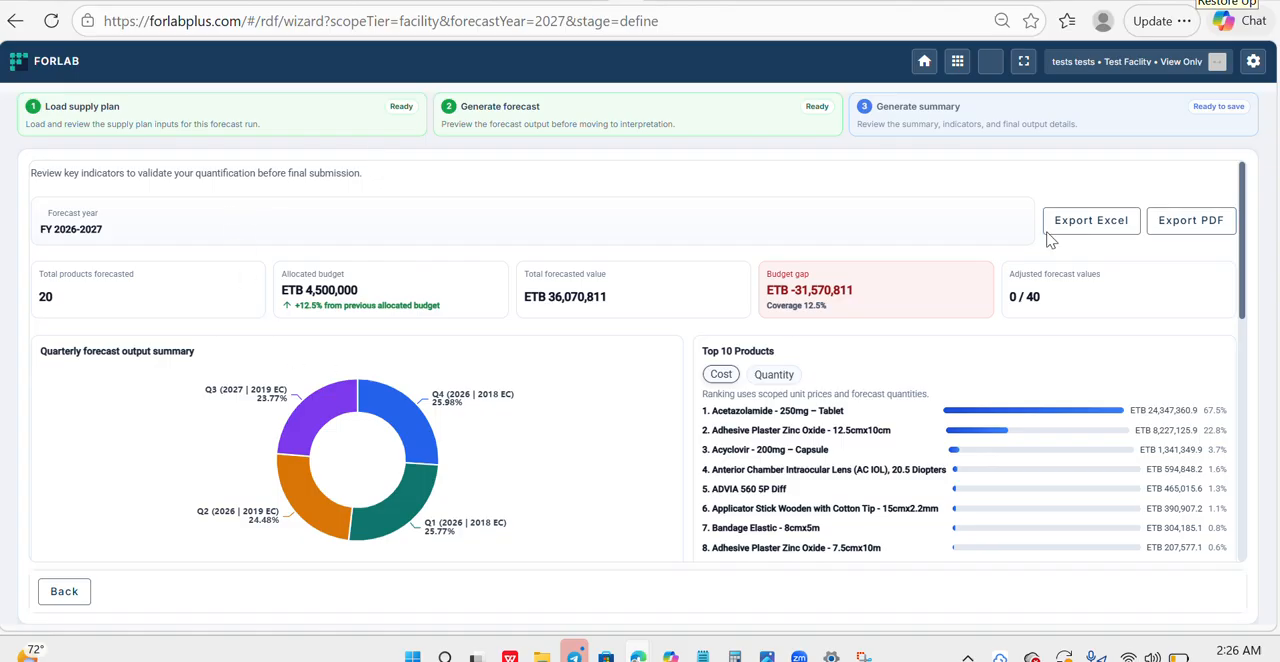
- Review the summary's budget gap and export the forecast summary as Excel and PDF files
{"action": "mouse_move", "coordinate": [1248, 187]}
{"action": "left_mouse_down"}
{"action": "mouse_move", "coordinate": [1248, 347]}
{"action": "mouse_move", "coordinate": [1237, 168]}
{"action": "left_mouse_up"}
{"action": "left_click_drag", "start_coordinate": [810, 305], "coordinate": [852, 291]}
{"action": "left_click", "coordinate": [842, 306]}
{"action": "left_click", "coordinate": [1094, 228]}
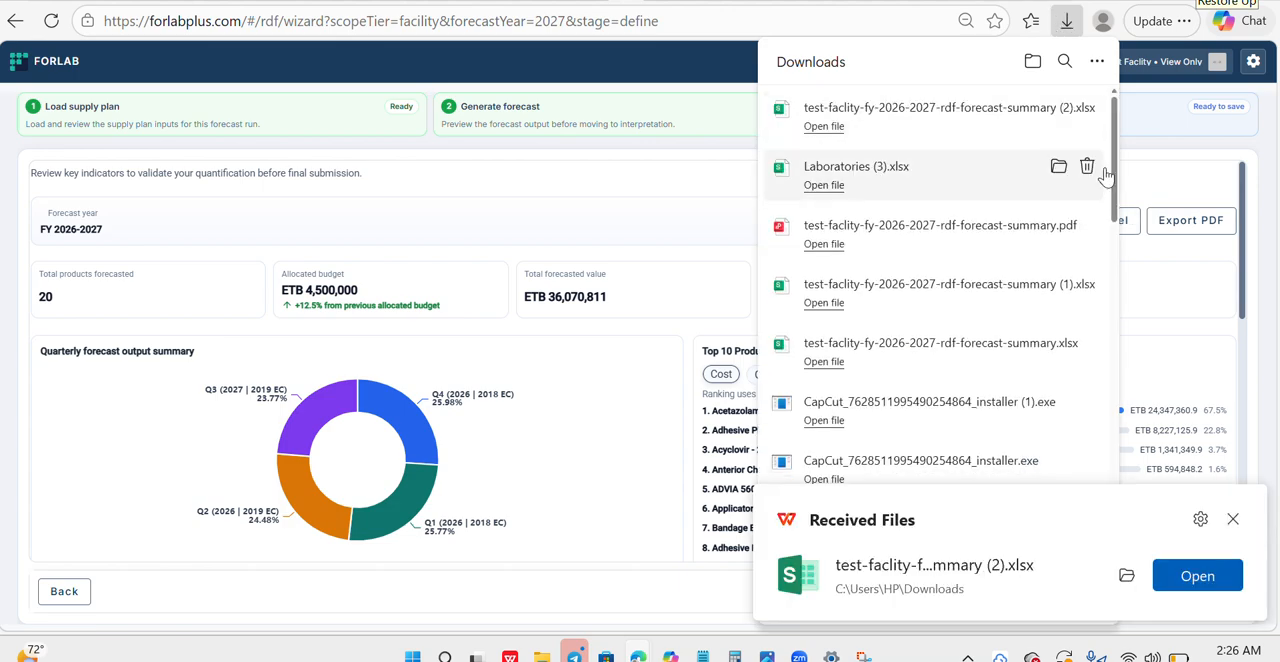
{"action": "left_click", "coordinate": [1177, 221]}
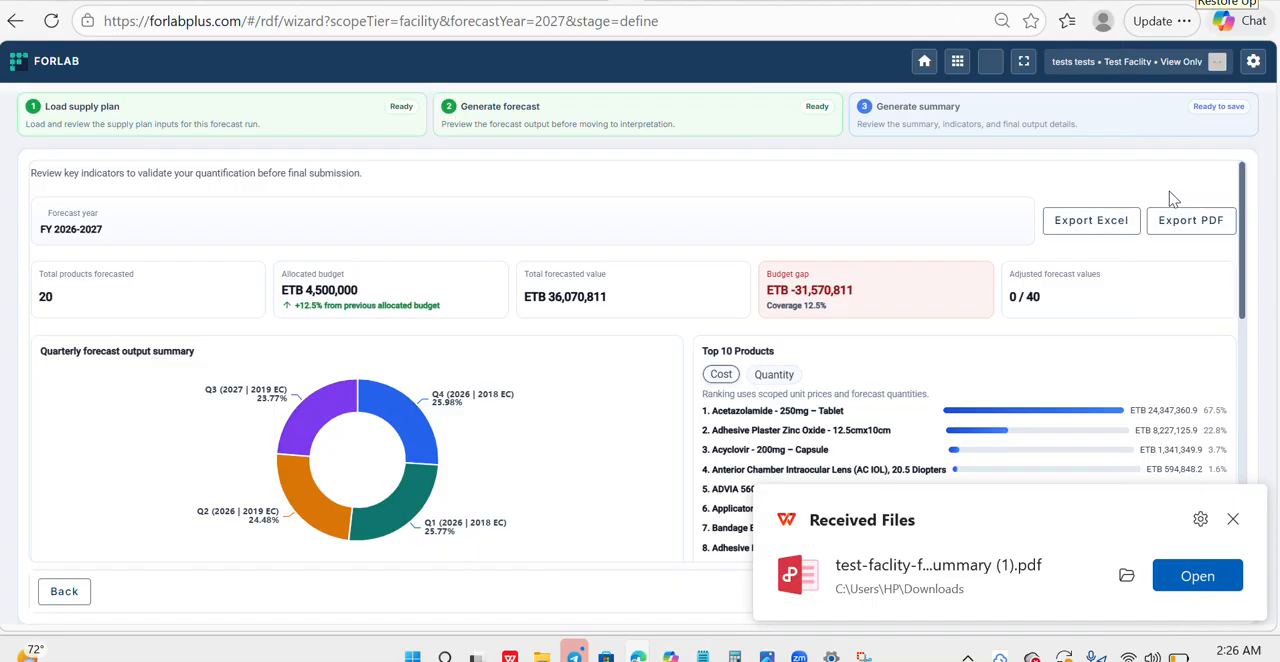
- Review the quarterly forecast output and rank the summary's top 10 products by quantity
{"action": "scroll", "coordinate": [1245, 236], "scroll_direction": "down", "scroll_amount": 2}
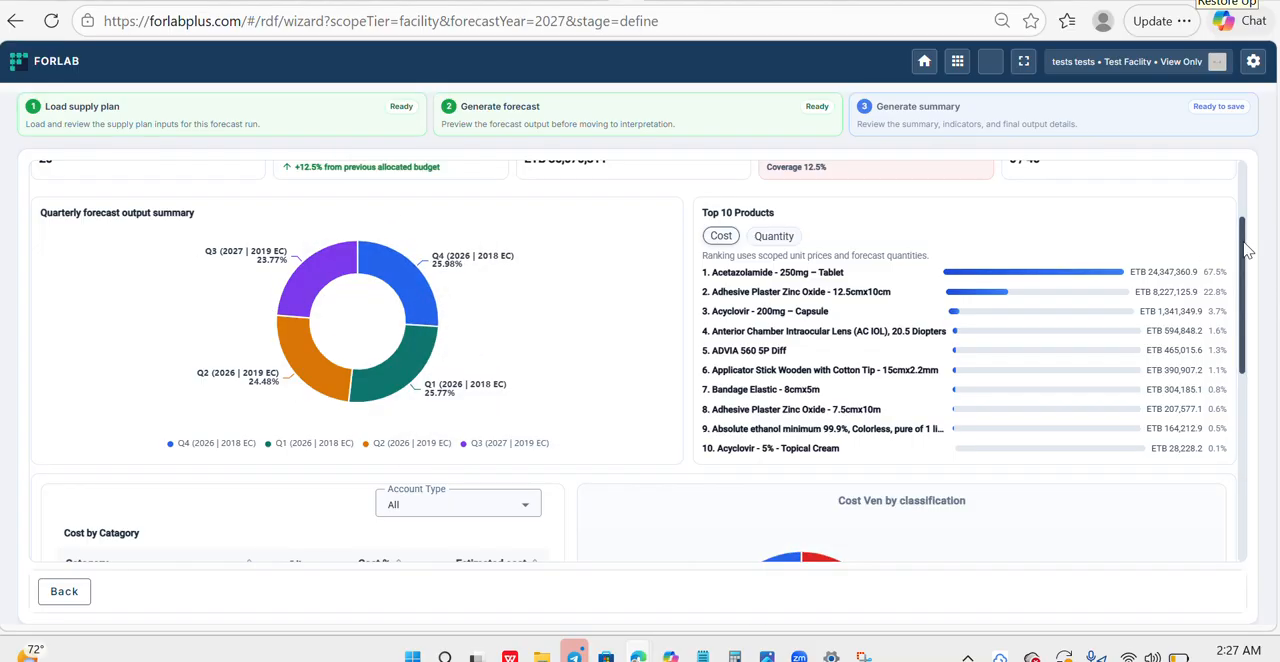
{"action": "scroll", "coordinate": [1247, 250], "scroll_direction": "up", "scroll_amount": 1}
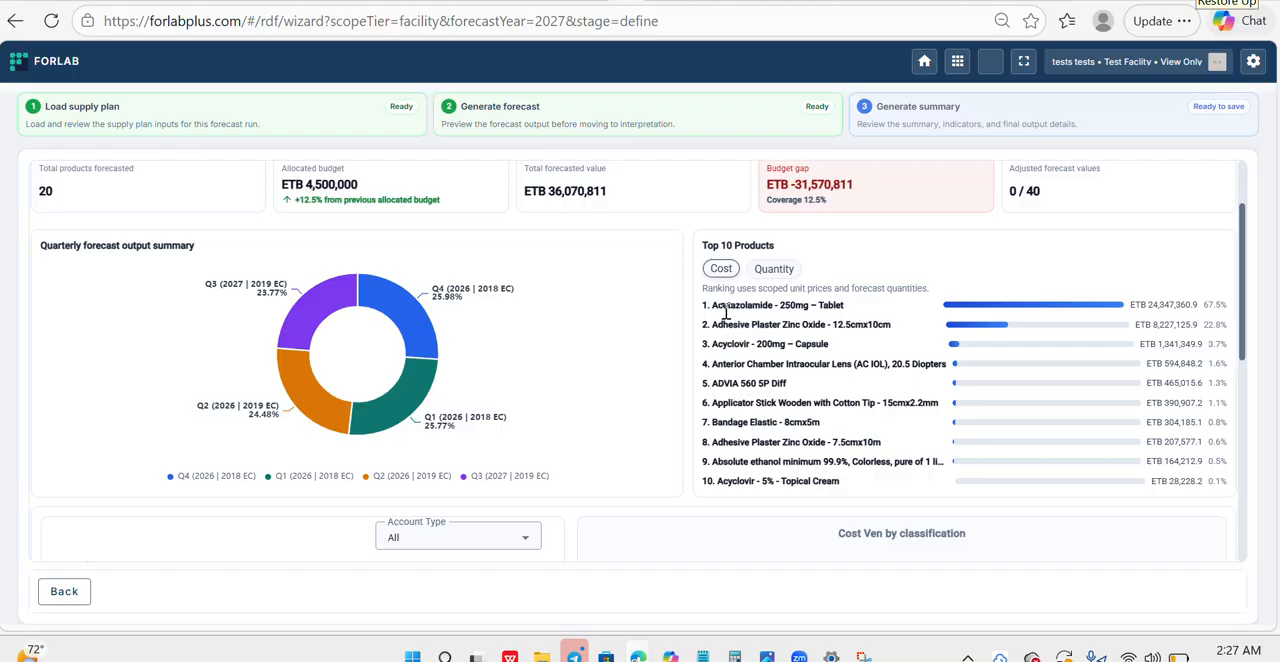
{"action": "left_click", "coordinate": [766, 271]}
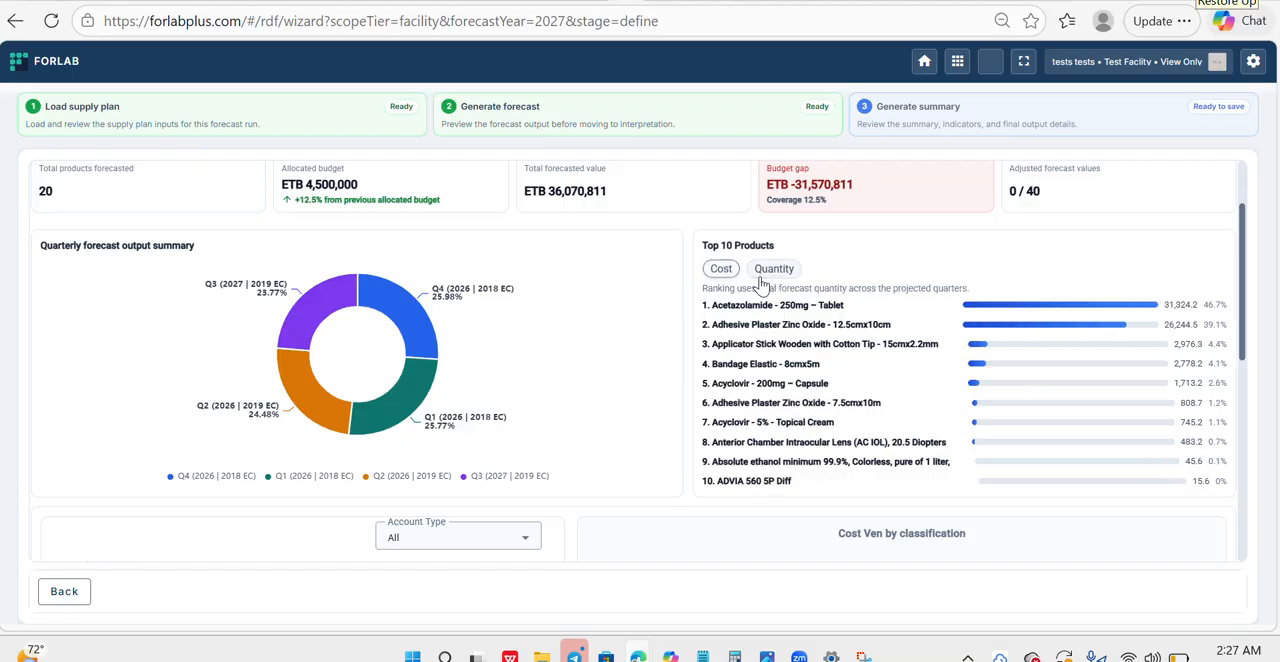
- Review the cost by category table, the VEN cost classification chart and the interpretation notes for the forecasting officer
{"action": "left_click_drag", "start_coordinate": [1243, 287], "coordinate": [1245, 389]}
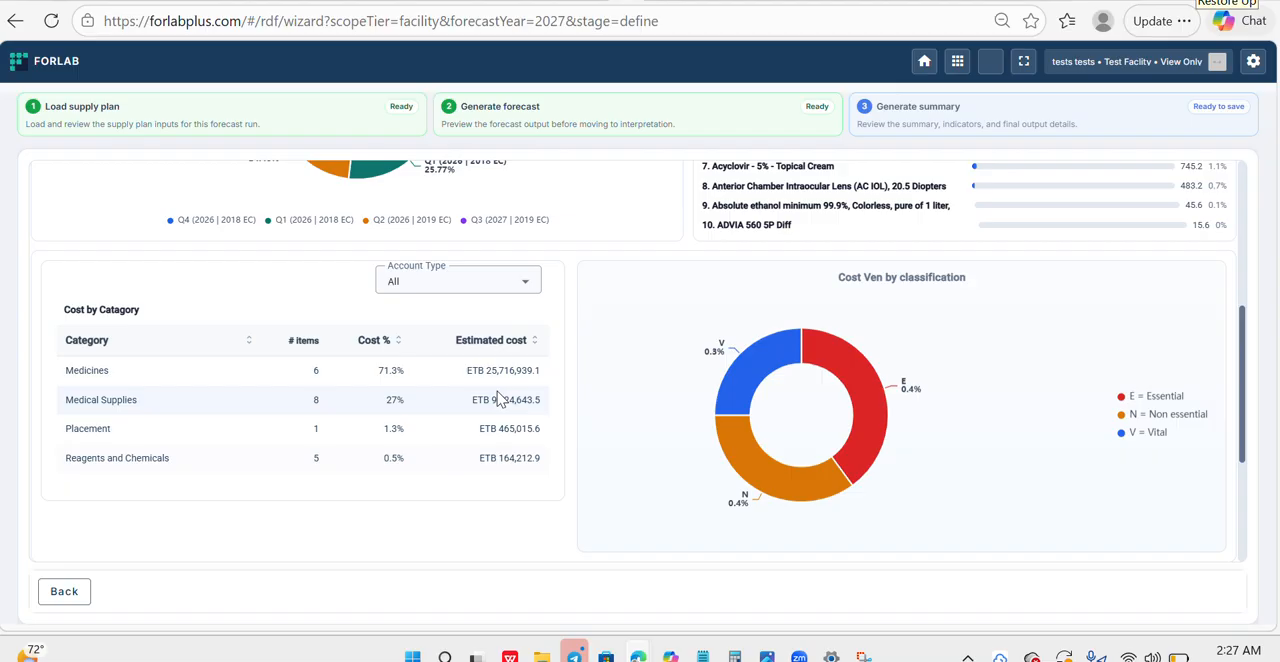
{"action": "mouse_move", "coordinate": [1241, 331]}
{"action": "left_mouse_down"}
{"action": "mouse_move", "coordinate": [1243, 352]}
{"action": "mouse_move", "coordinate": [1243, 341]}
{"action": "left_mouse_up"}
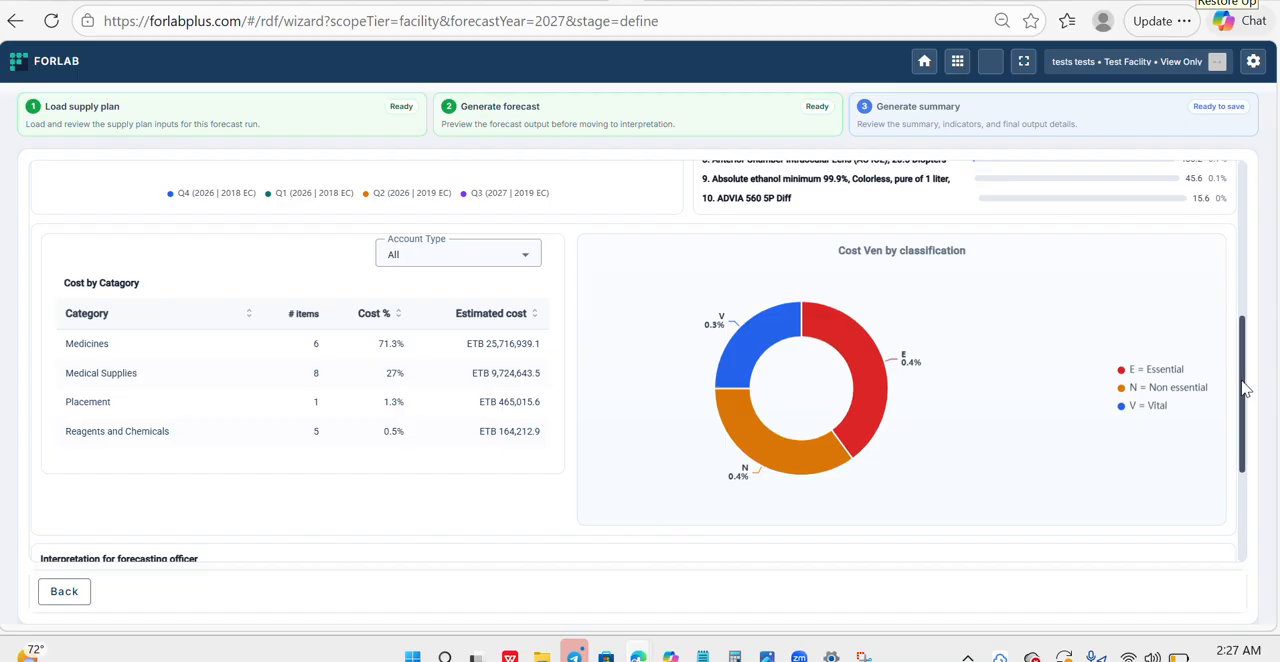
{"action": "left_click_drag", "start_coordinate": [1246, 388], "coordinate": [1240, 478]}
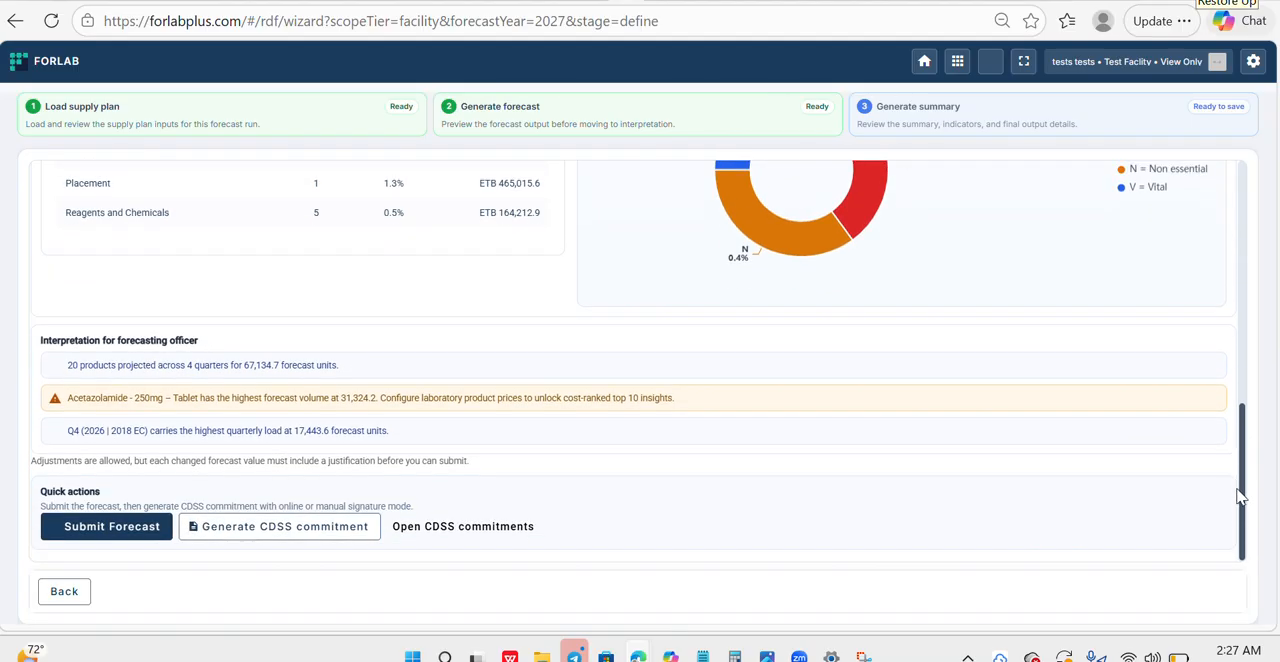
{"action": "mouse_move", "coordinate": [1246, 506]}
{"action": "left_mouse_down"}
{"action": "mouse_move", "coordinate": [1244, 456]}
{"action": "mouse_move", "coordinate": [1246, 502]}
{"action": "left_mouse_up"}
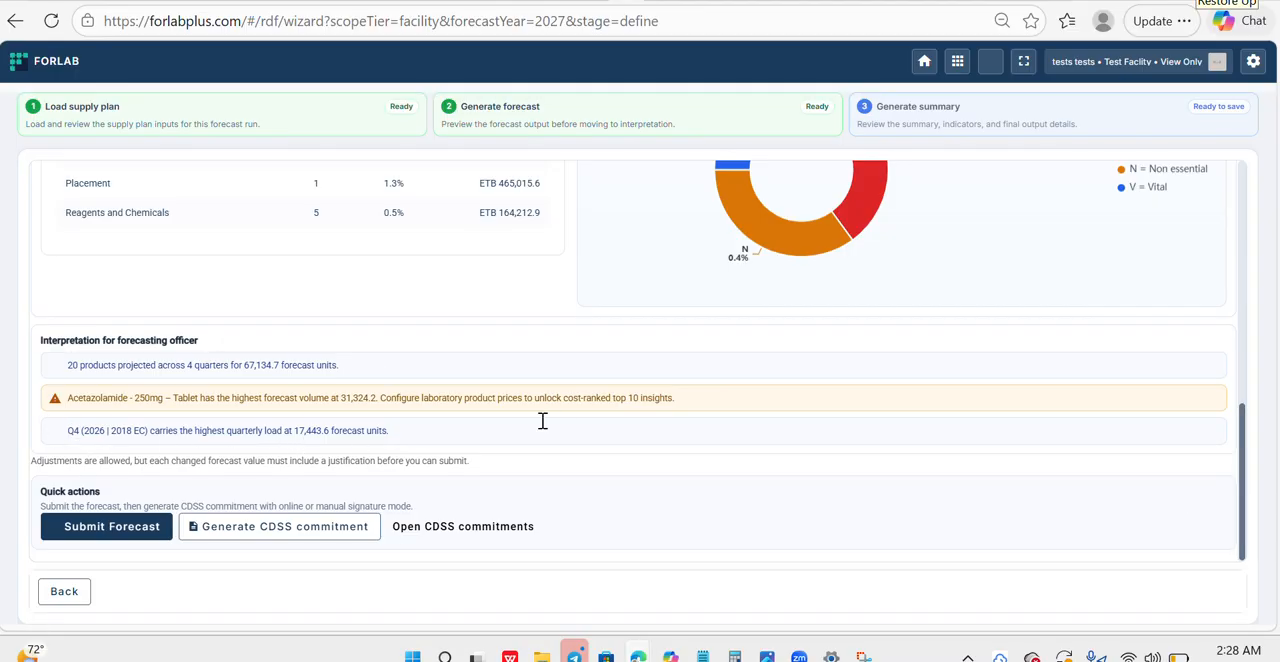
{"action": "left_click_drag", "start_coordinate": [1243, 428], "coordinate": [1151, 305]}
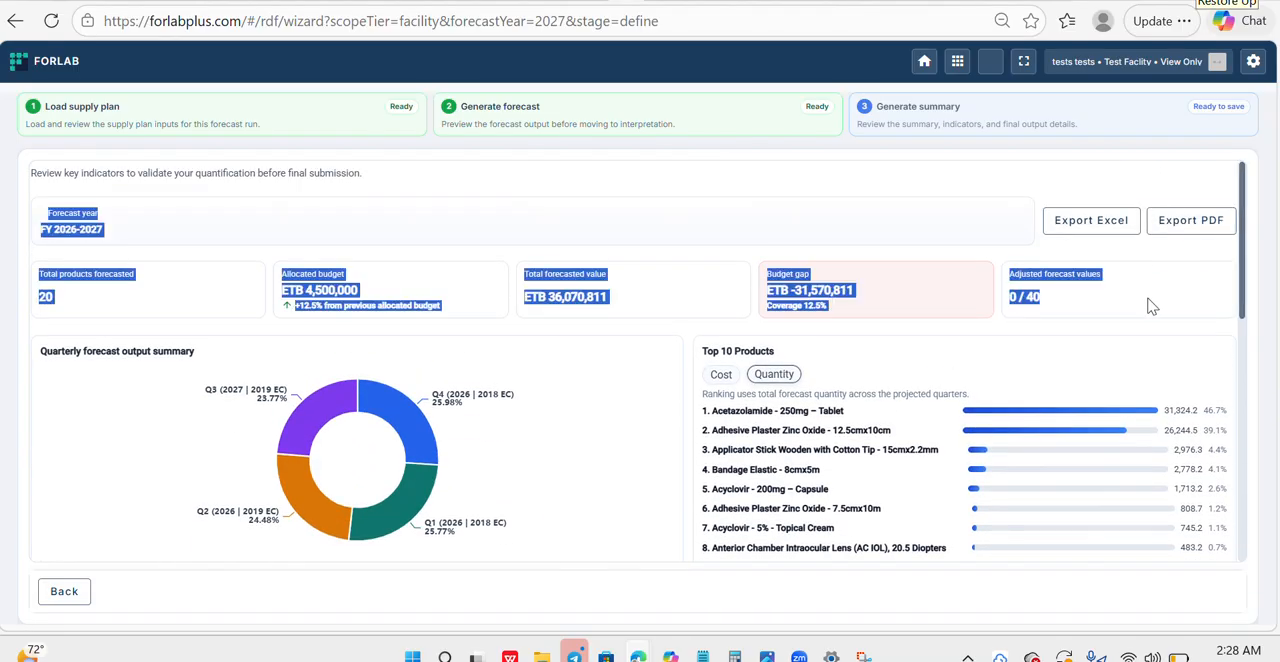
- Try to submit the FY 2026-2027 forecast, confirming its review and approval by the DTC and the Health Facility Leadership
{"action": "left_click_drag", "start_coordinate": [1238, 204], "coordinate": [1238, 448]}
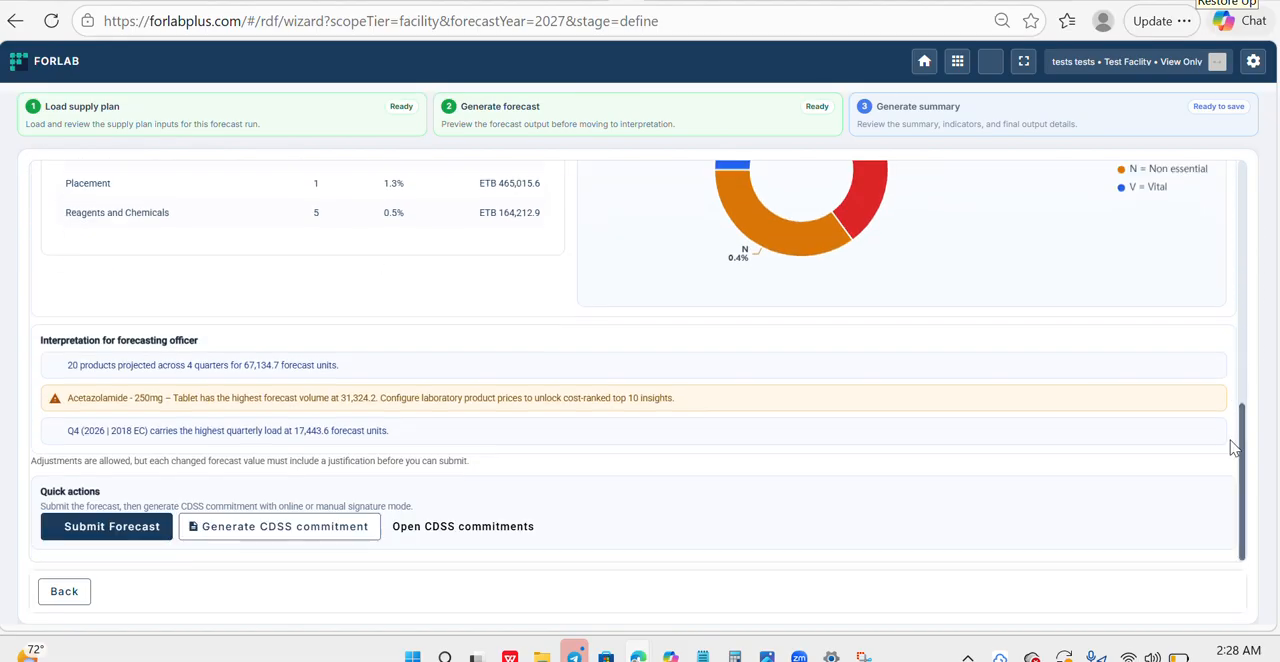
{"action": "left_click", "coordinate": [100, 528]}
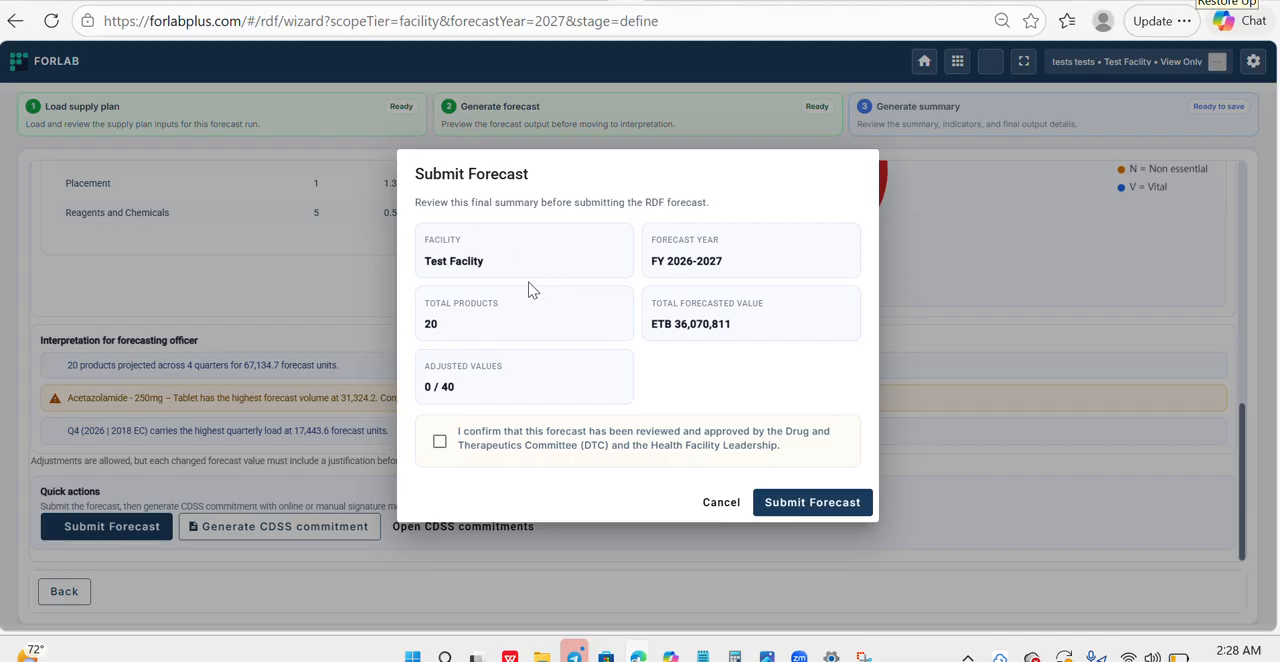
{"action": "left_click", "coordinate": [441, 443]}
{"action": "left_click", "coordinate": [790, 508]}
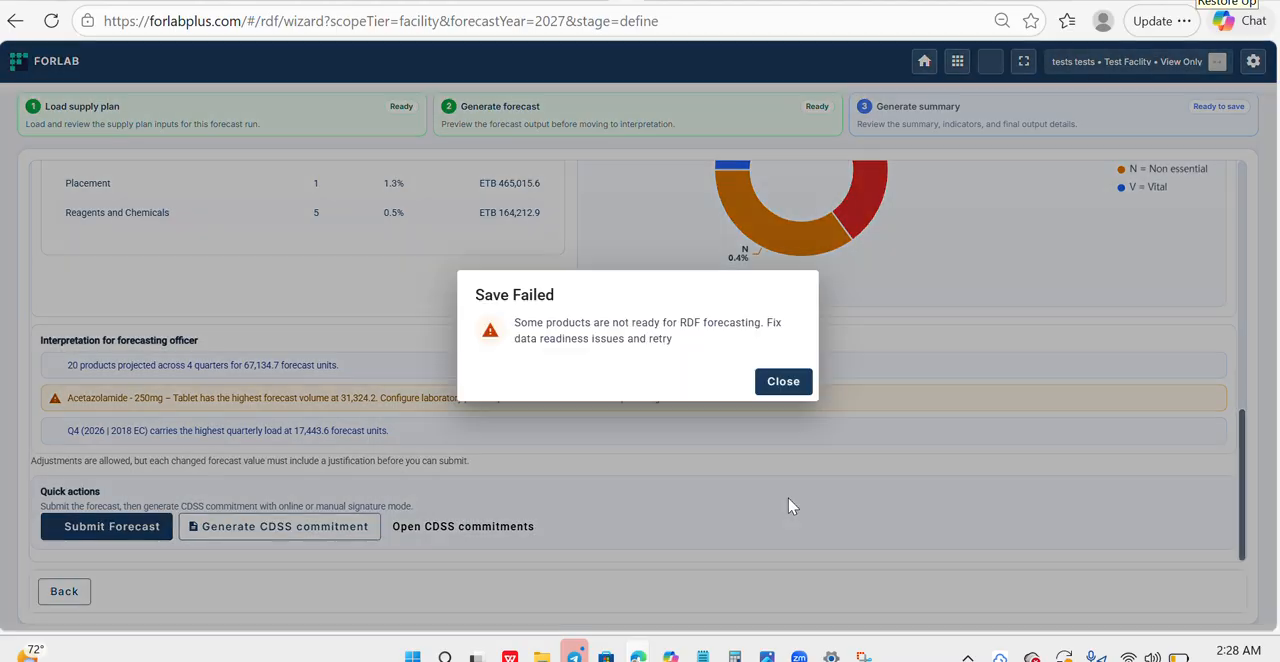
{"action": "left_click", "coordinate": [780, 382]}
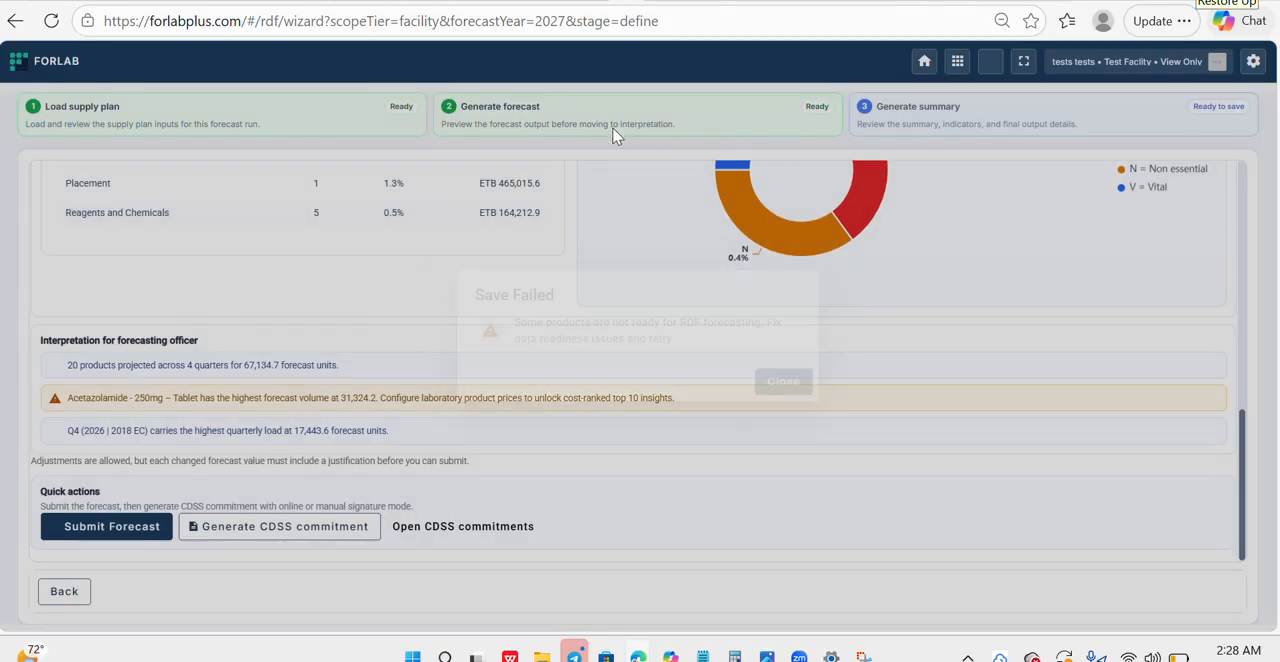